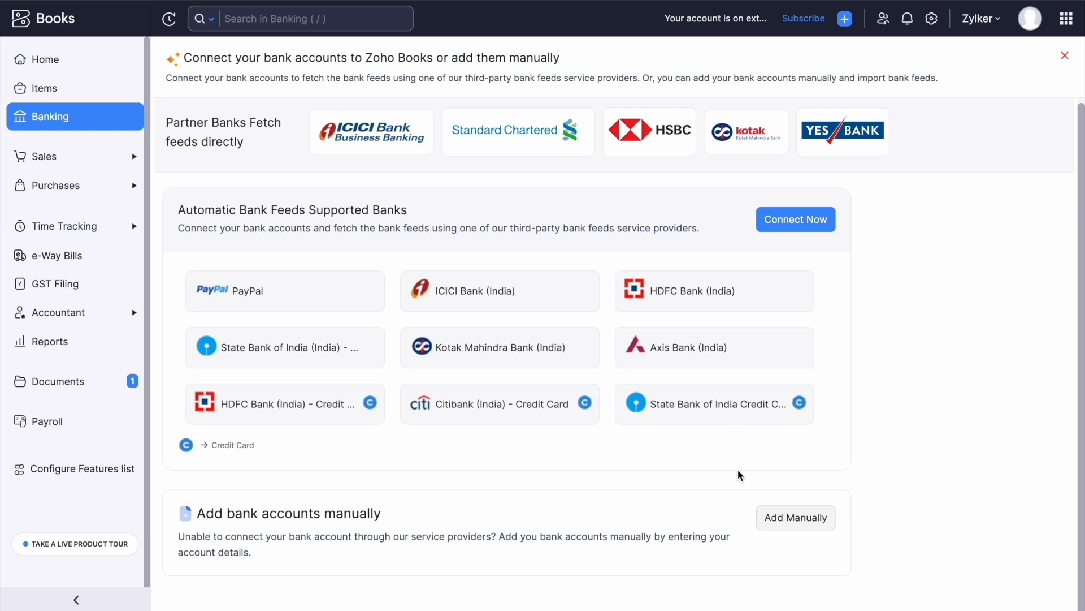
Create a manually entered bank account named HDFC in INR and return to Banking.
left_click(797, 516)
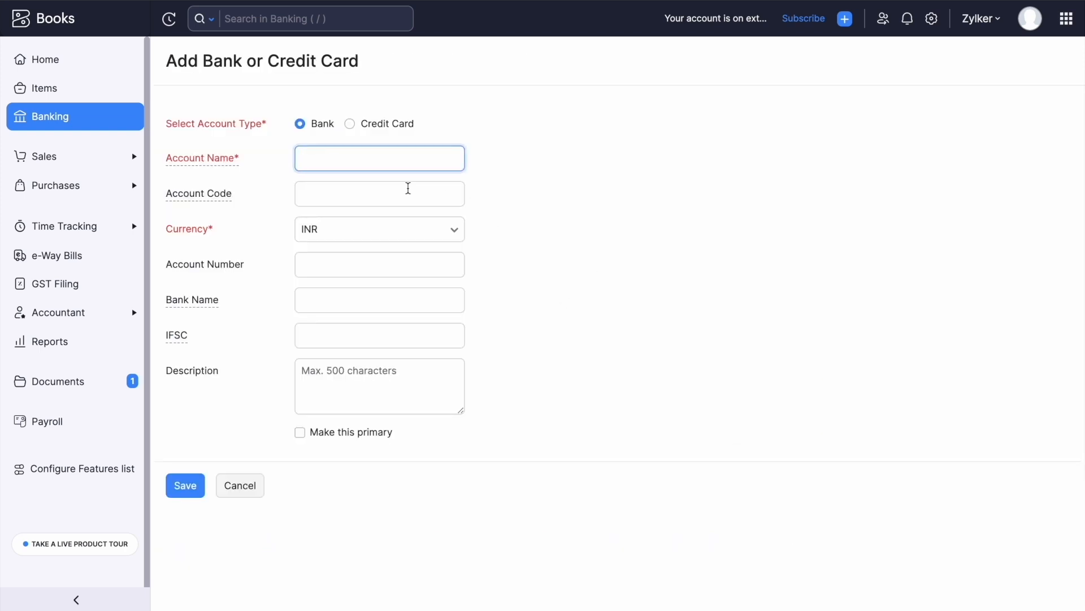
left_click(341, 157)
type("HDFC")
left_click(408, 235)
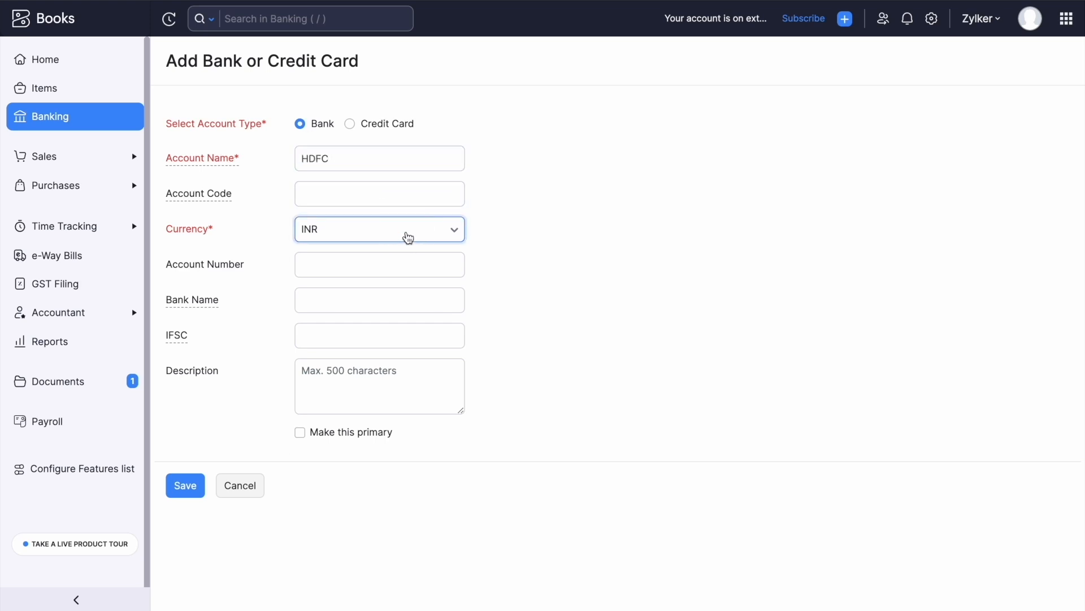
left_click(405, 236)
left_click(186, 480)
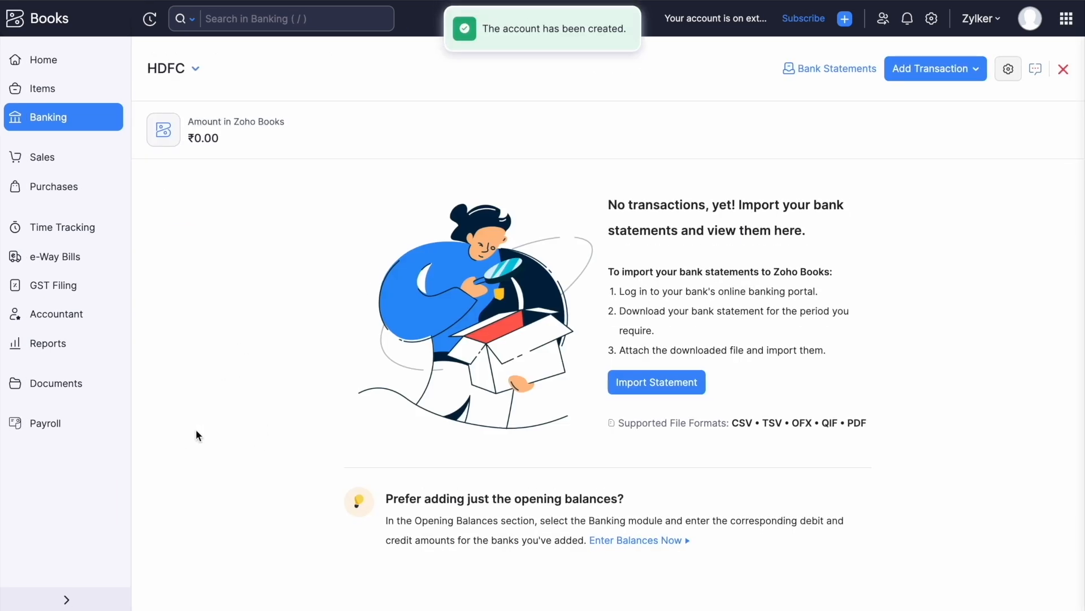
left_click(5, 122)
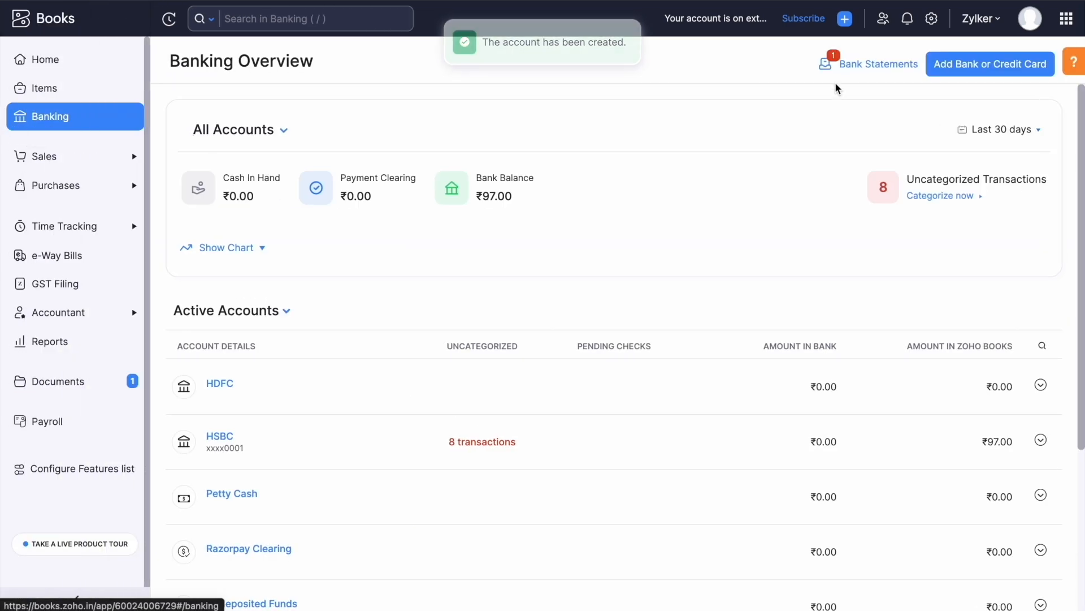
Start a manual account form, switch it to Credit Card, then discard it.
left_click(977, 62)
left_click(793, 521)
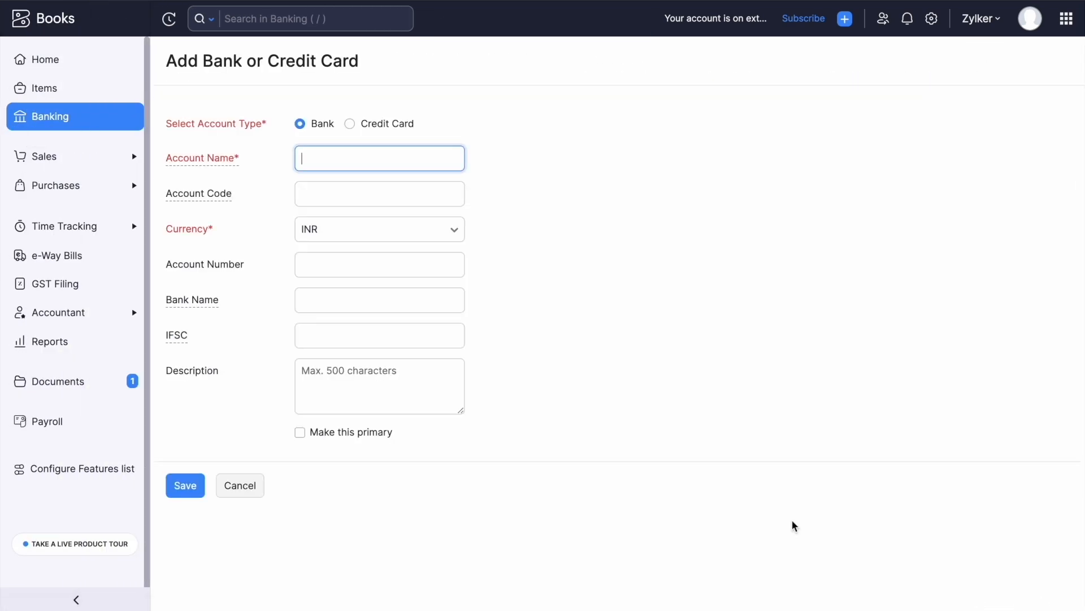
left_click(349, 125)
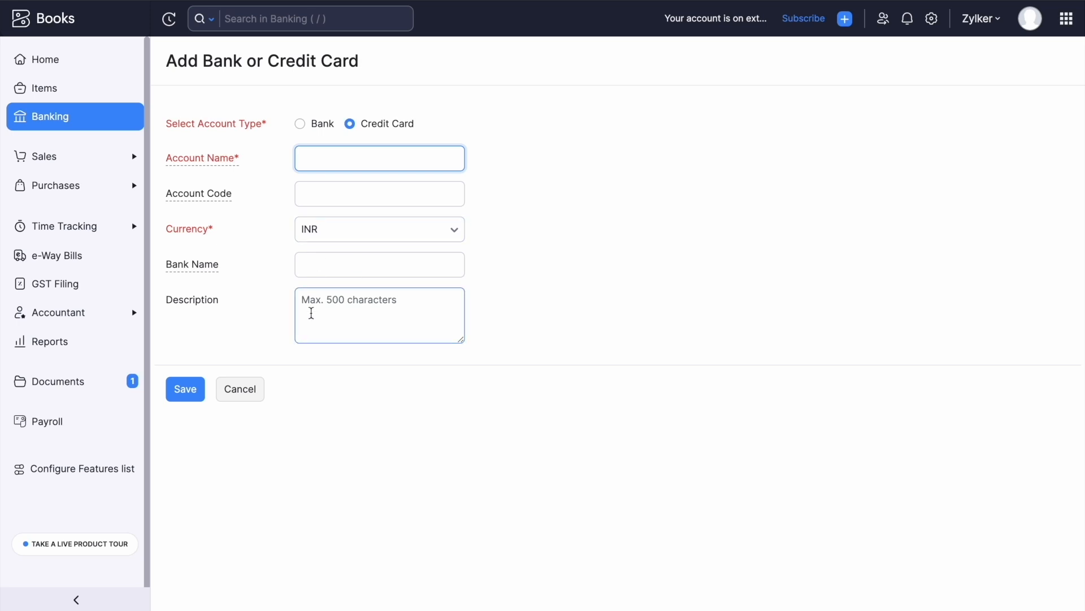
left_click(249, 396)
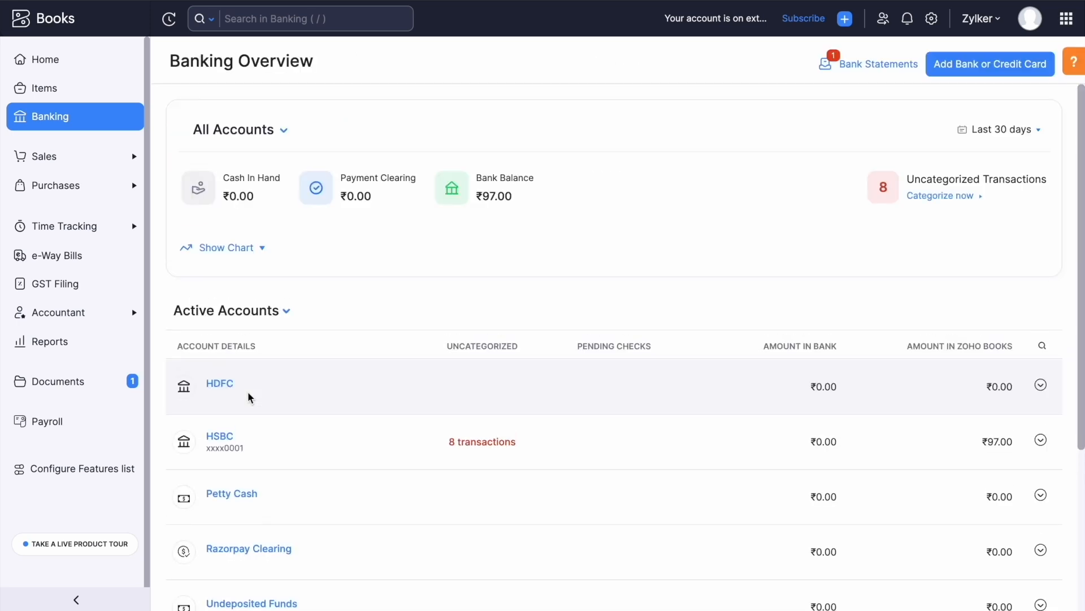
Open the HDFC account from the Active Accounts list.
scroll(245, 293, "down", 2)
scroll(245, 293, "down", 1)
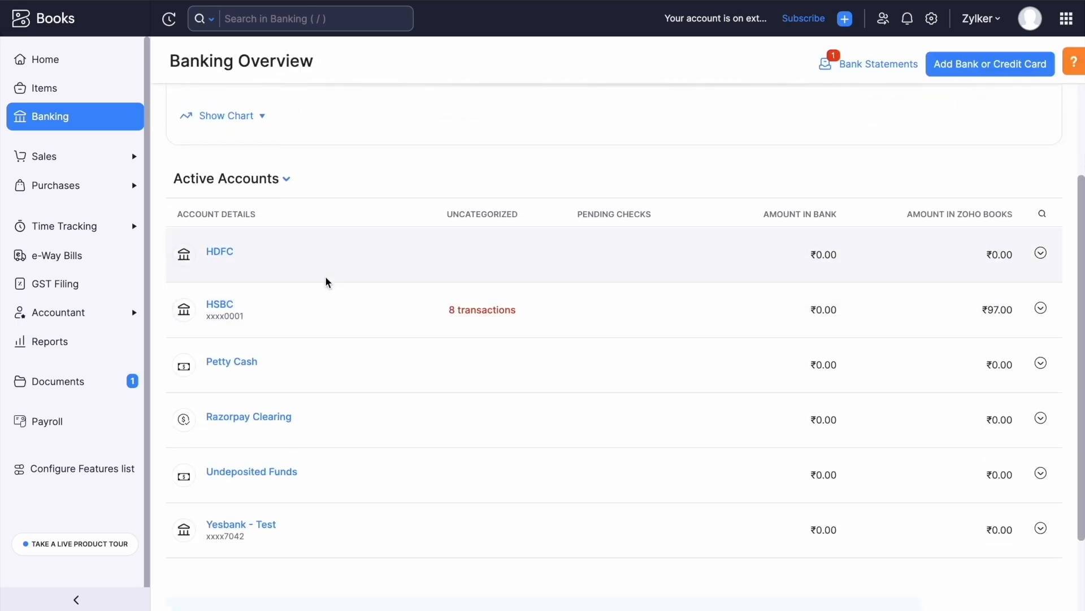
left_click(220, 252)
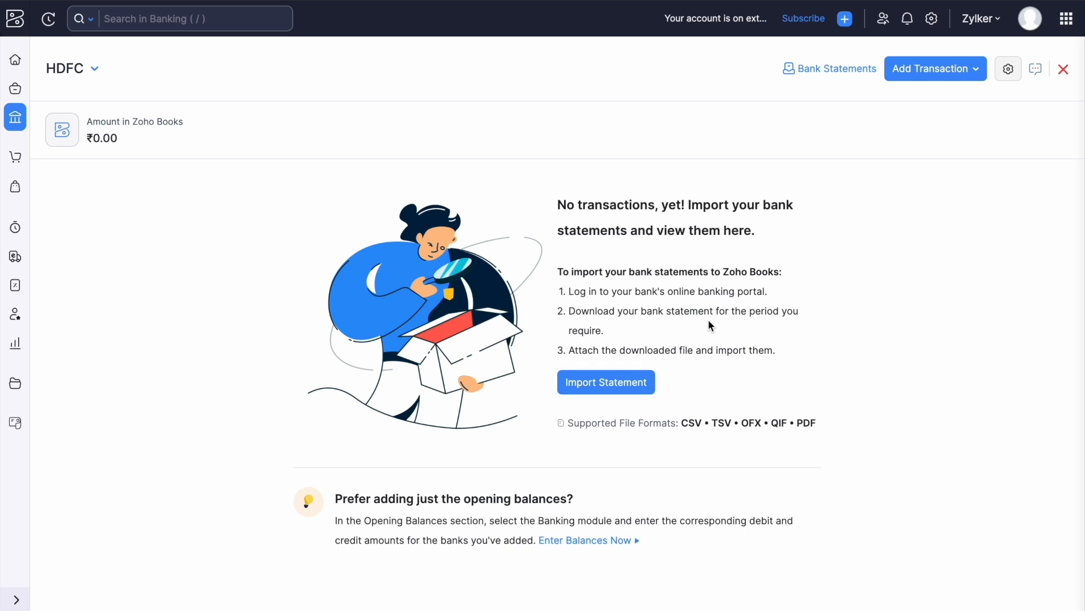
Attach the downloaded PDF statement from the Downloads folder for import.
left_click(609, 389)
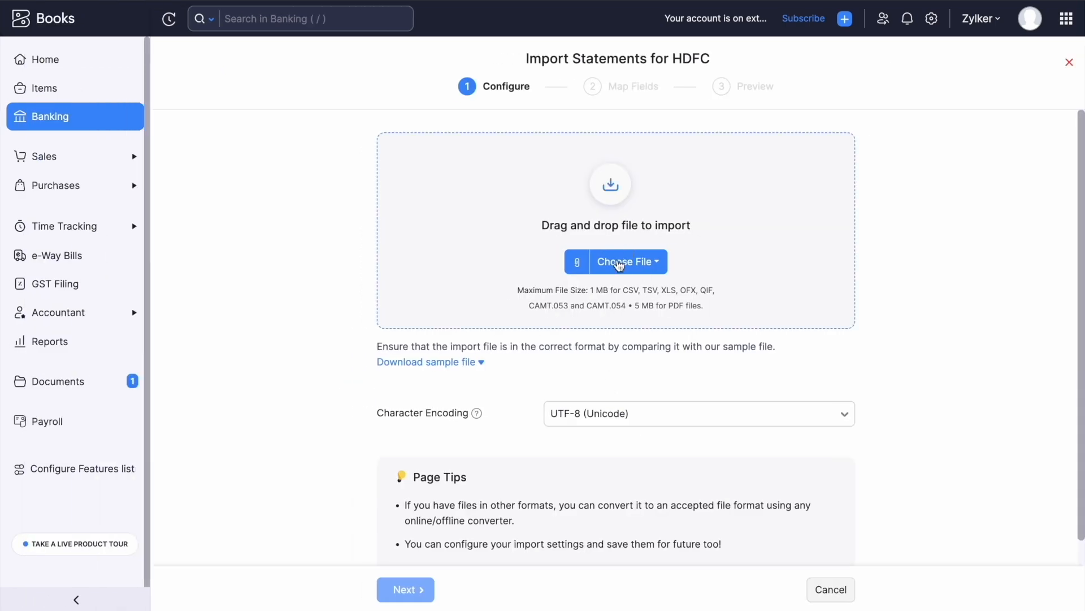
left_click(618, 263)
left_click(641, 292)
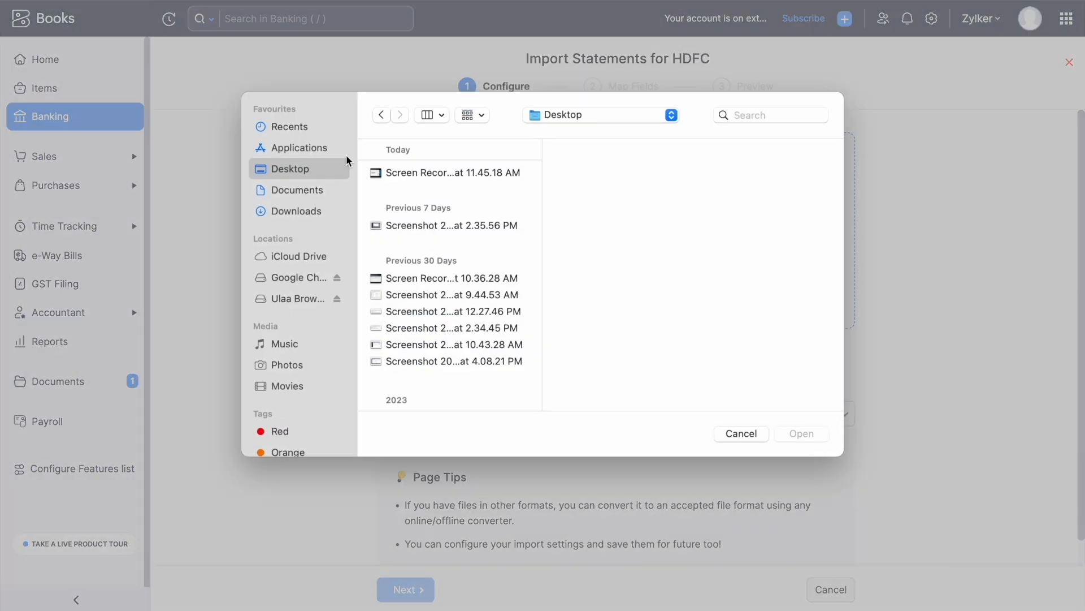
left_click(297, 211)
left_click(494, 173)
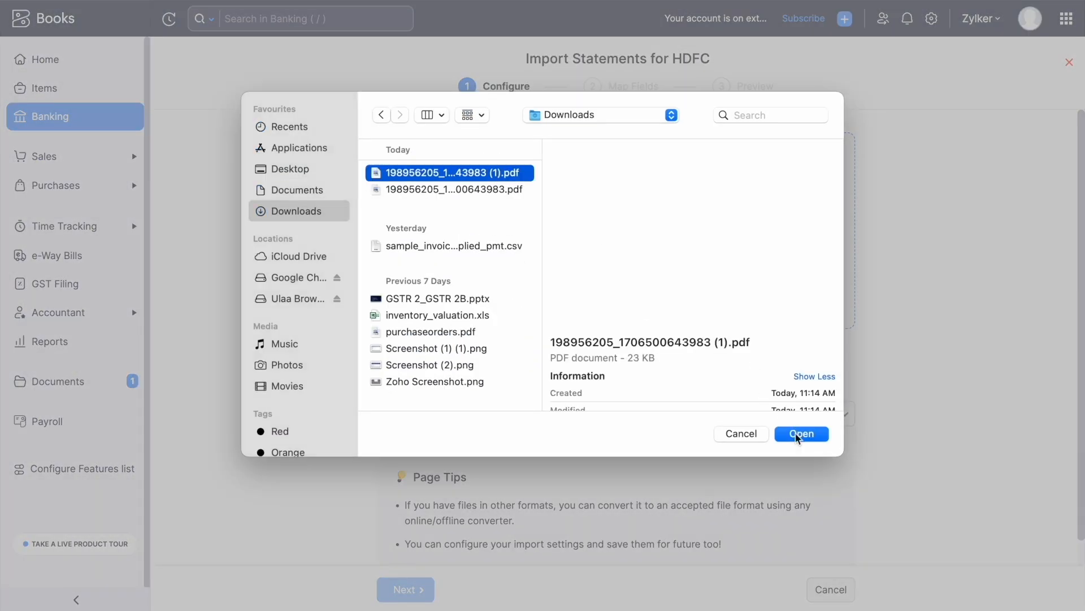
left_click(802, 433)
Set the bank to HDFC Bank, India, accept the terms, and import the statement.
left_click(733, 232)
type("hdfc")
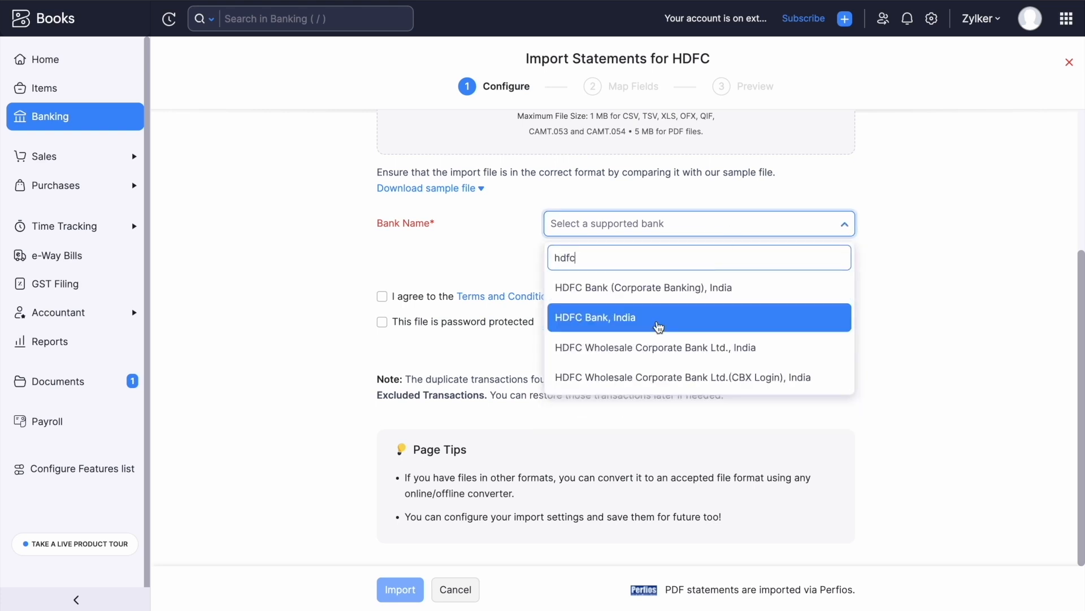
left_click(656, 318)
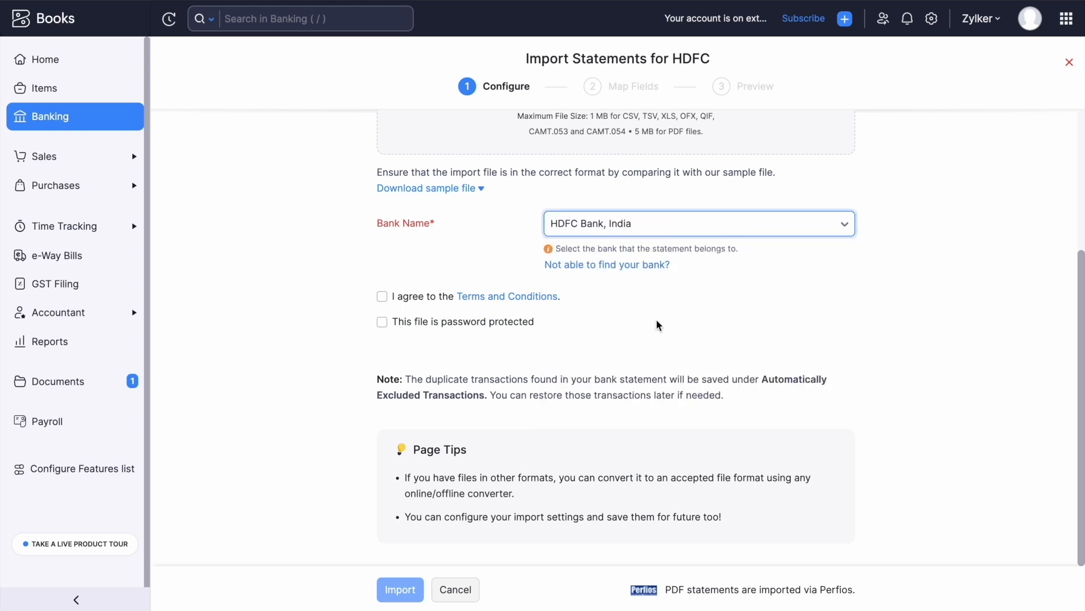
left_click(382, 296)
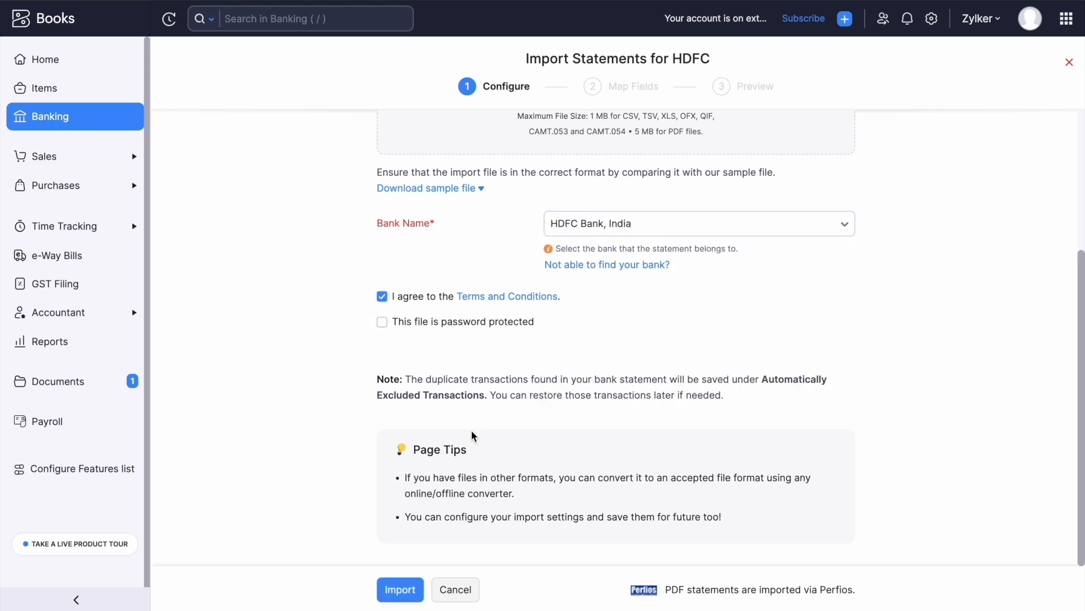
left_click(400, 590)
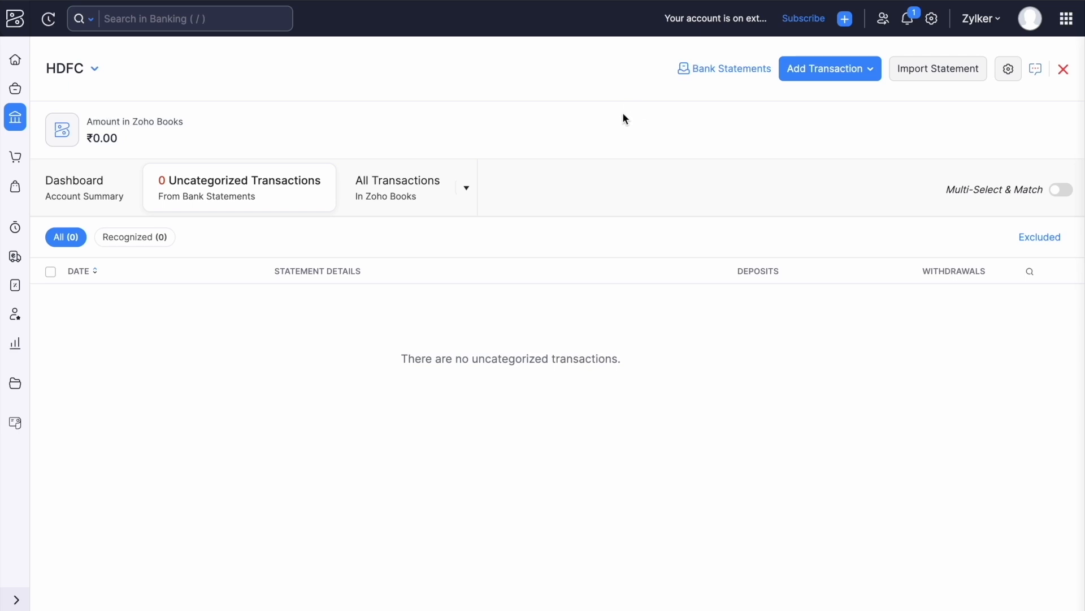
Check the new-transactions notification and reload to show HDFC's 60 uncategorized transactions.
left_click(907, 19)
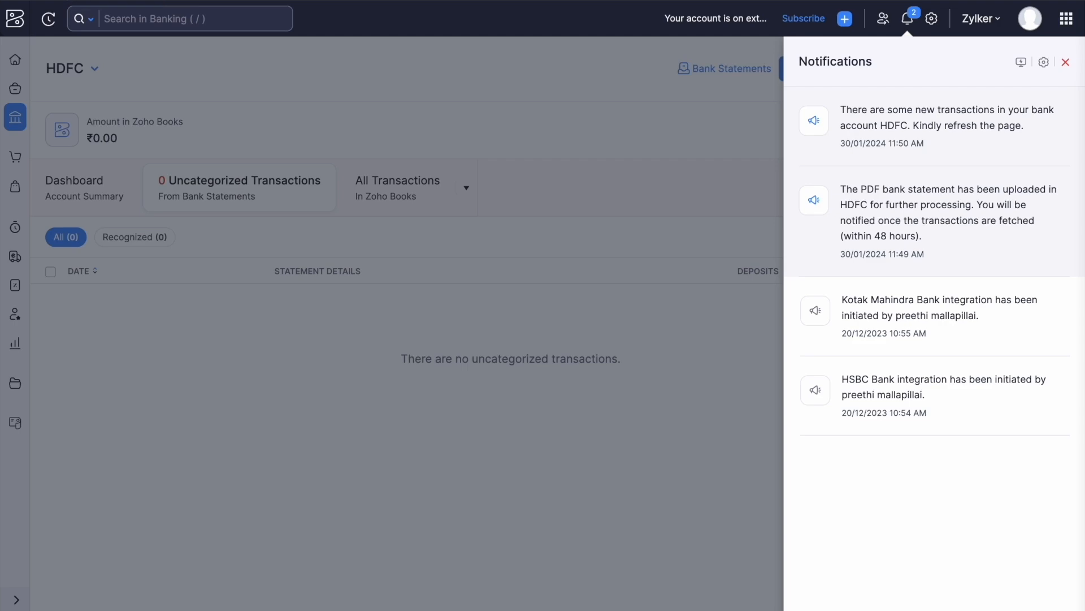
key("super+r")
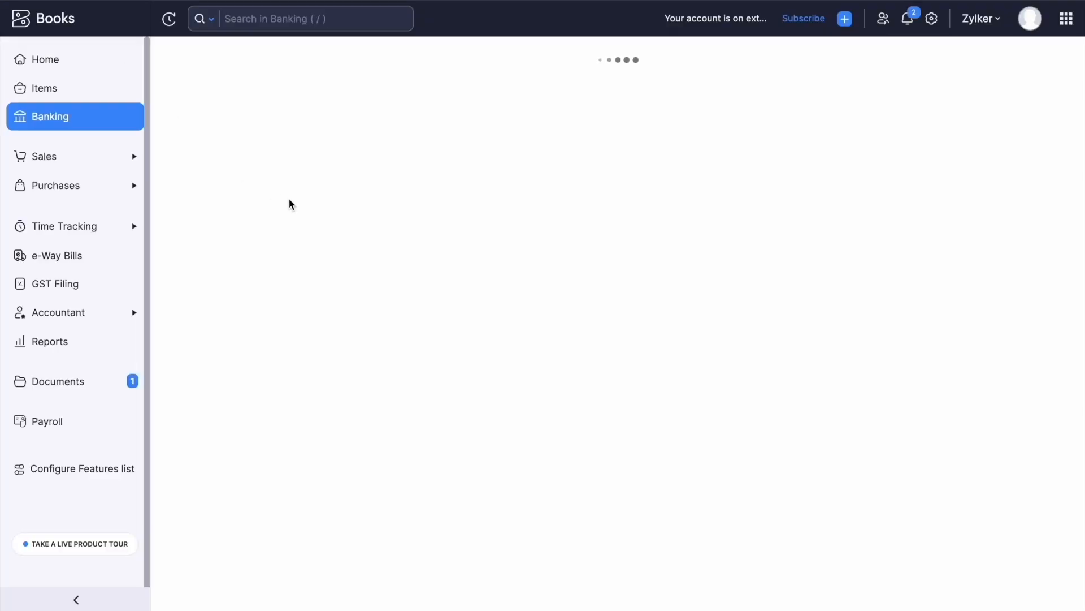
scroll(516, 369, "down", 1)
scroll(523, 370, "up", 1)
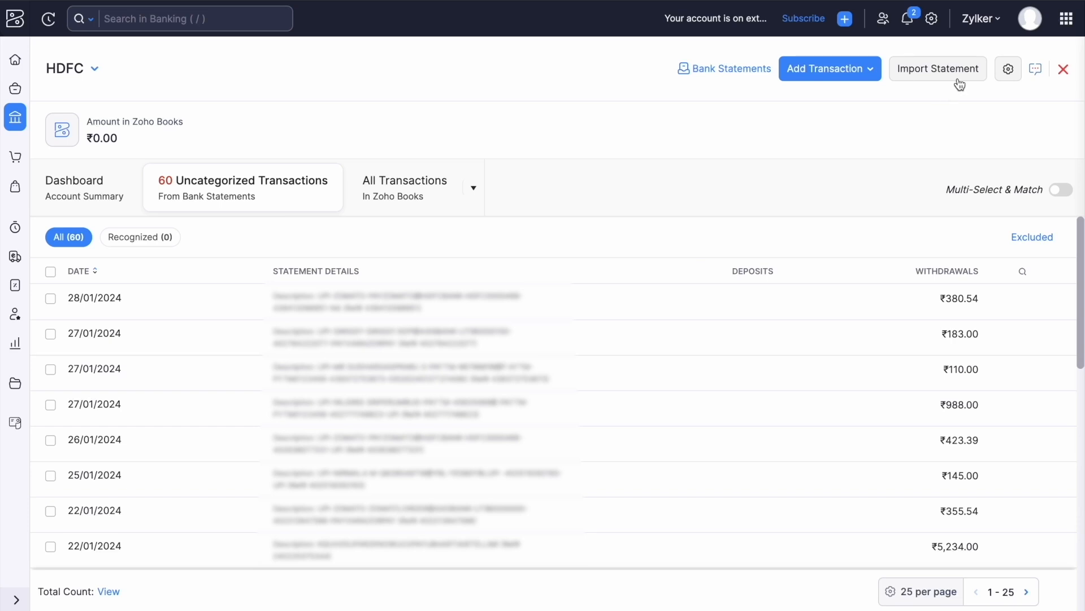
left_click(939, 71)
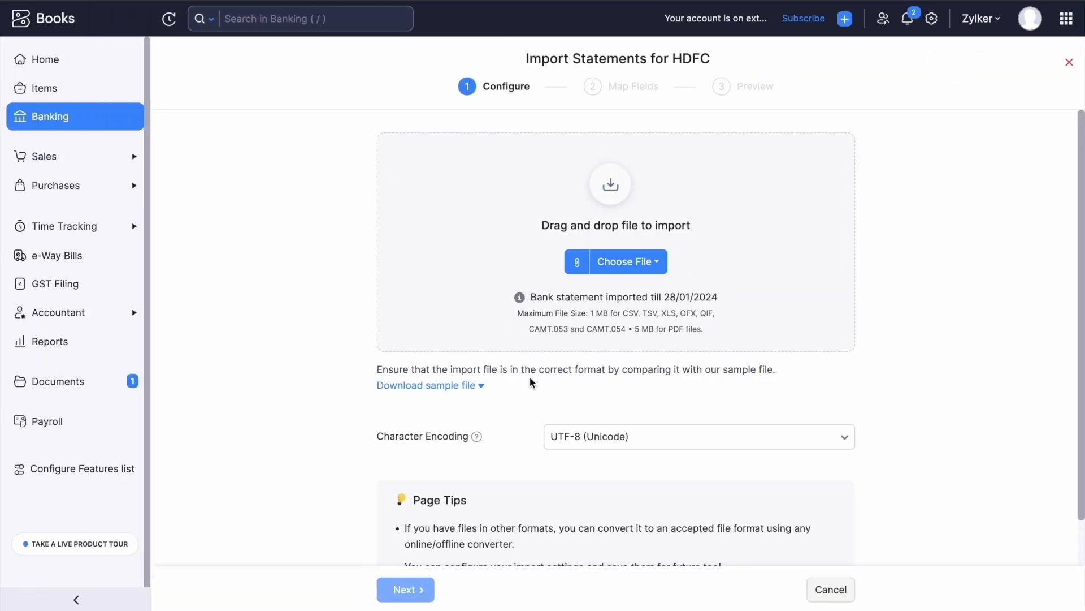
left_click(446, 390)
scroll(498, 431, "down", 1)
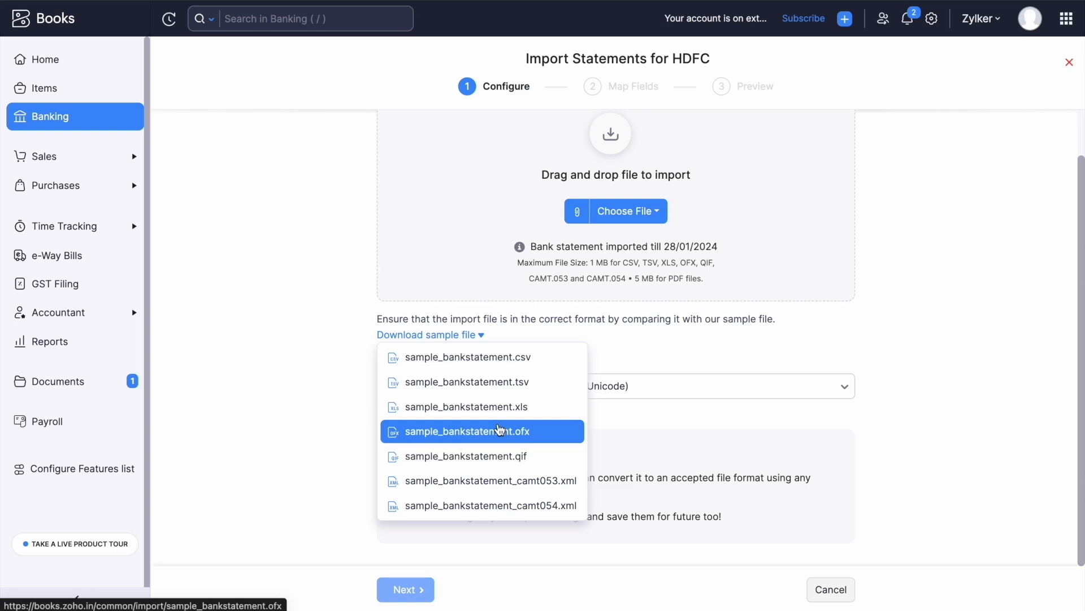
left_click(562, 362)
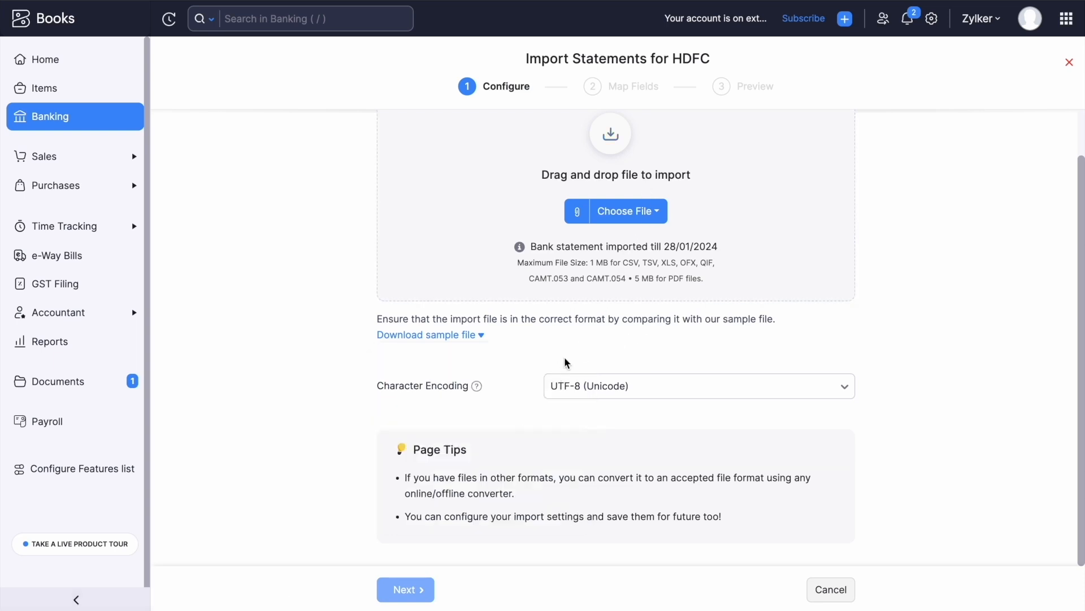
left_click(829, 600)
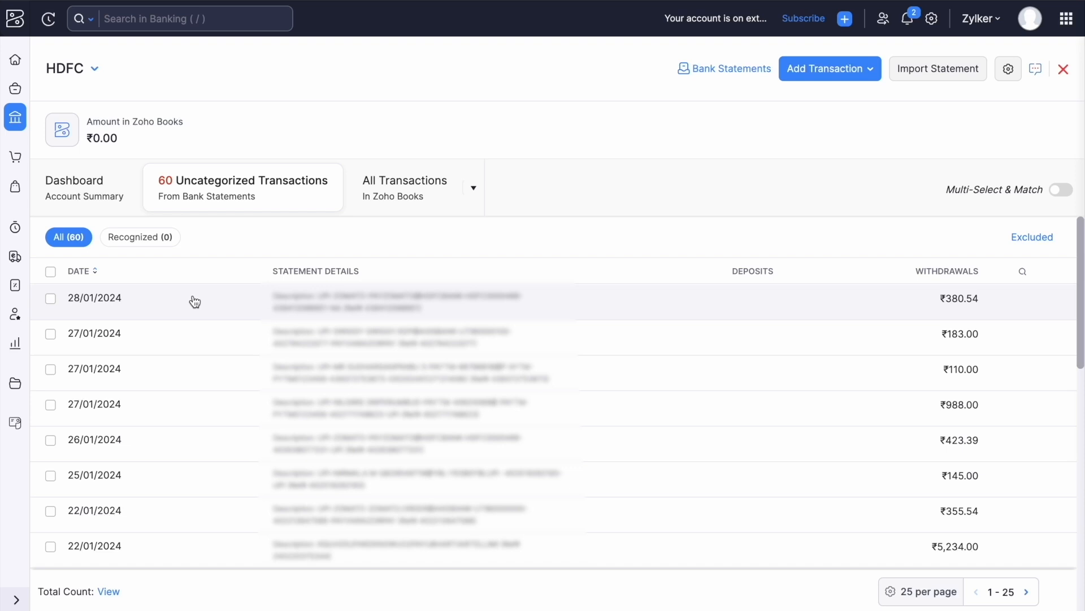
left_click(17, 379)
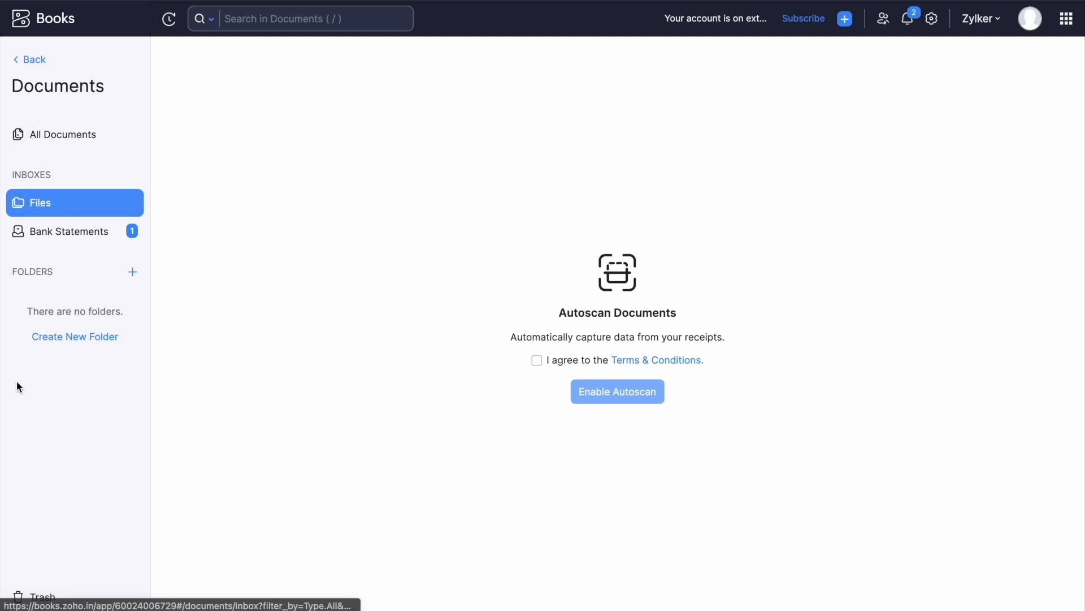
left_click(77, 241)
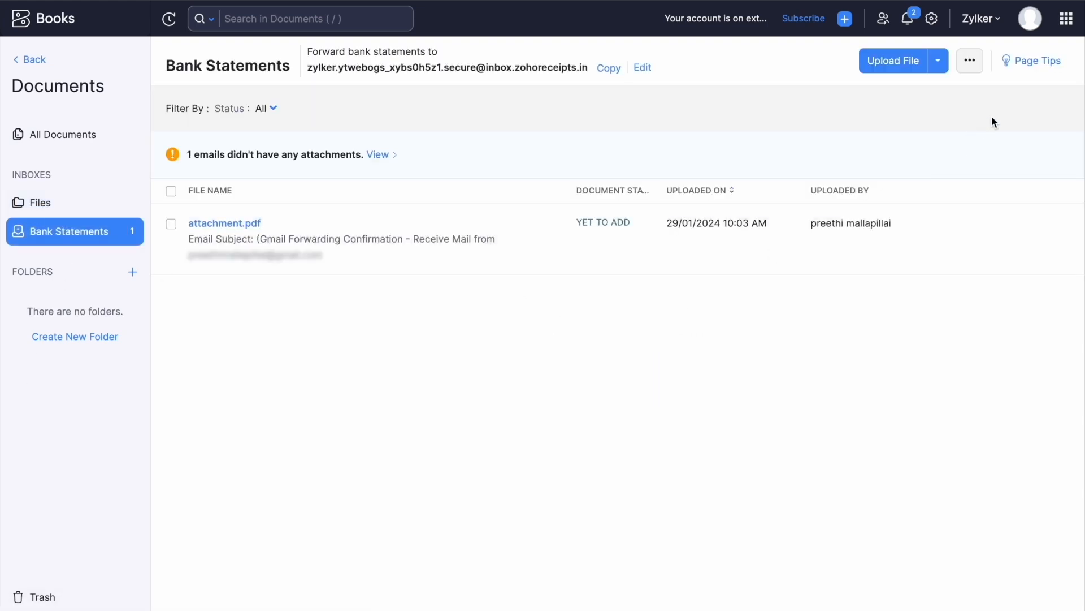
left_click(1038, 61)
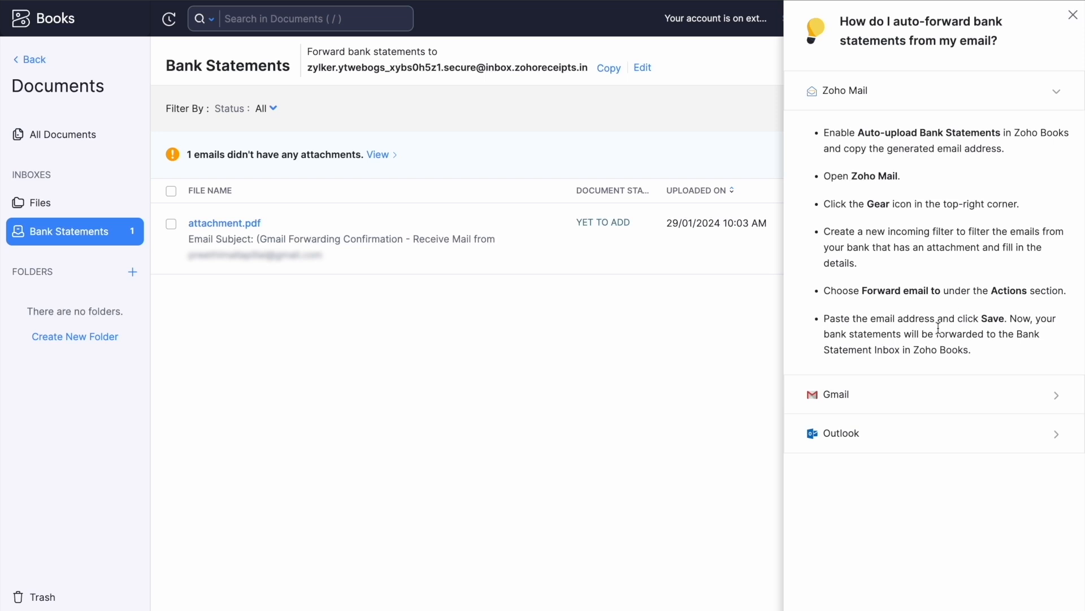
left_click(930, 391)
scroll(933, 383, "down", 1)
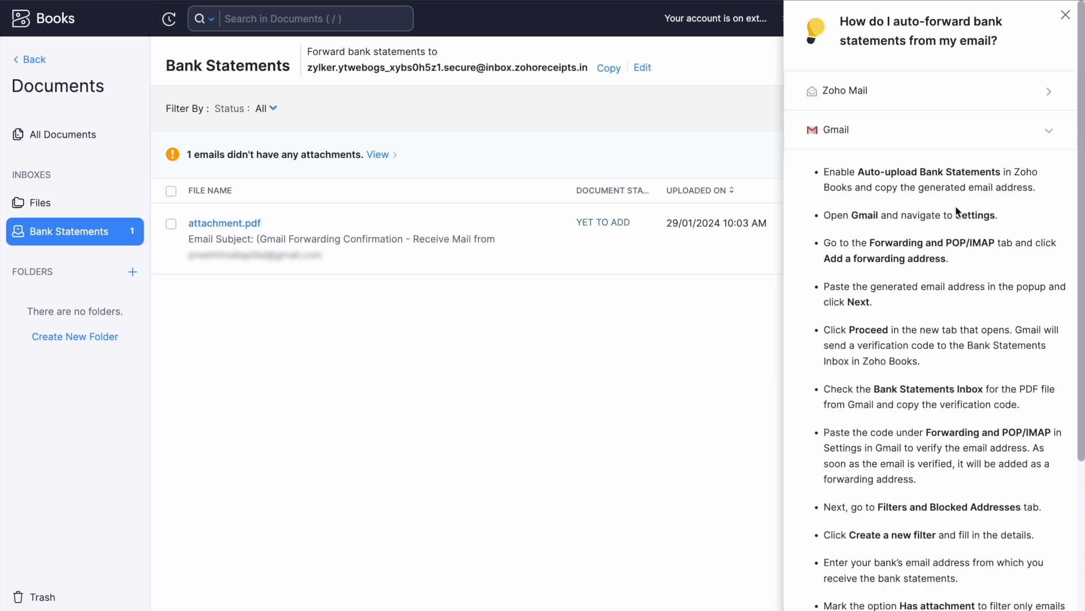
left_click(930, 131)
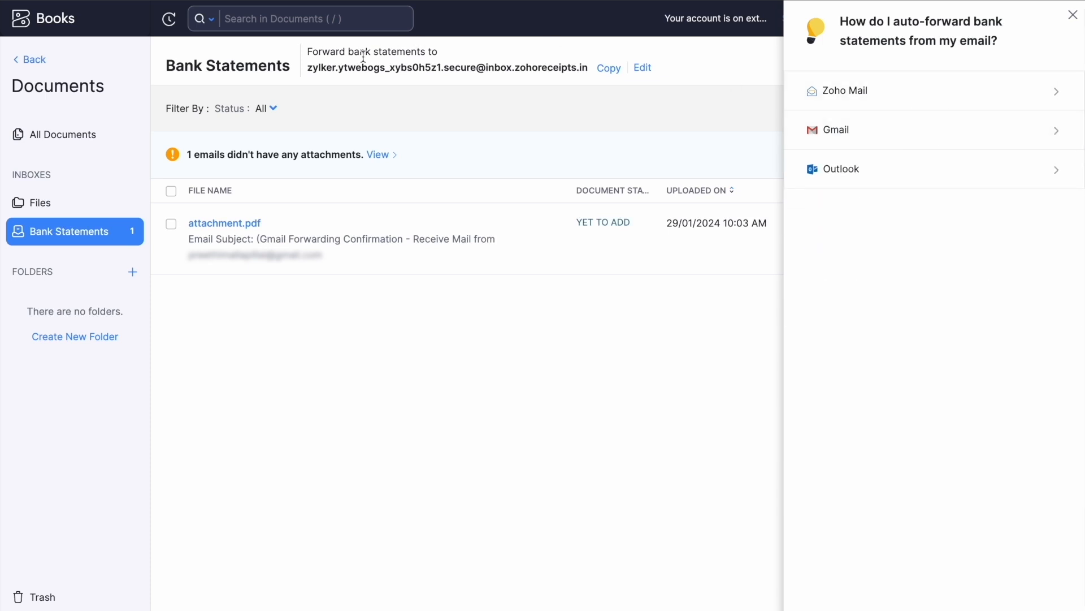
left_click(308, 74)
left_click_drag(308, 74, 585, 71)
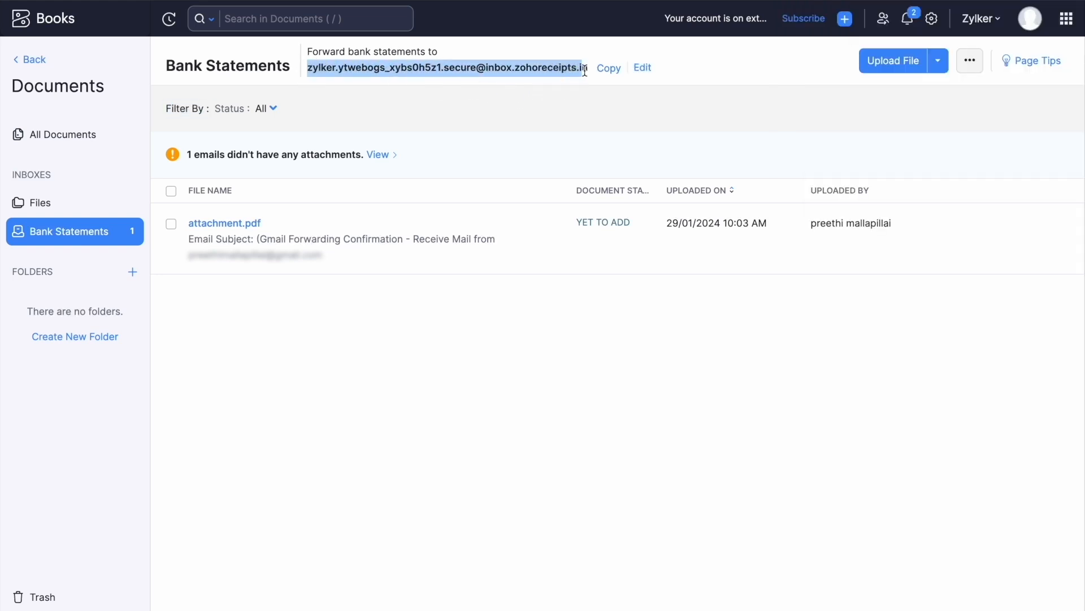
left_click(30, 59)
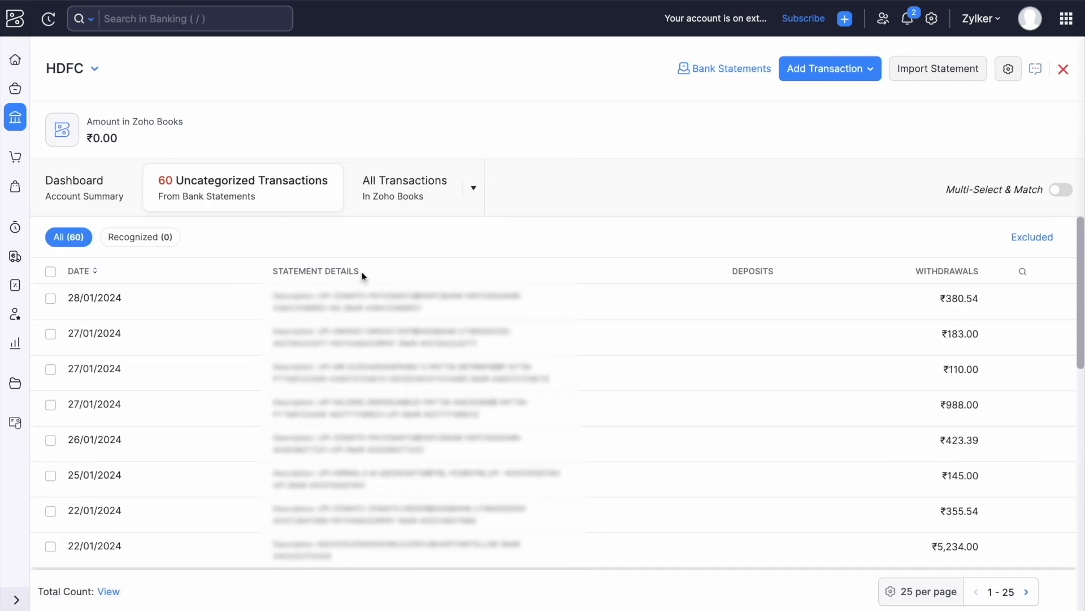
left_click(14, 127)
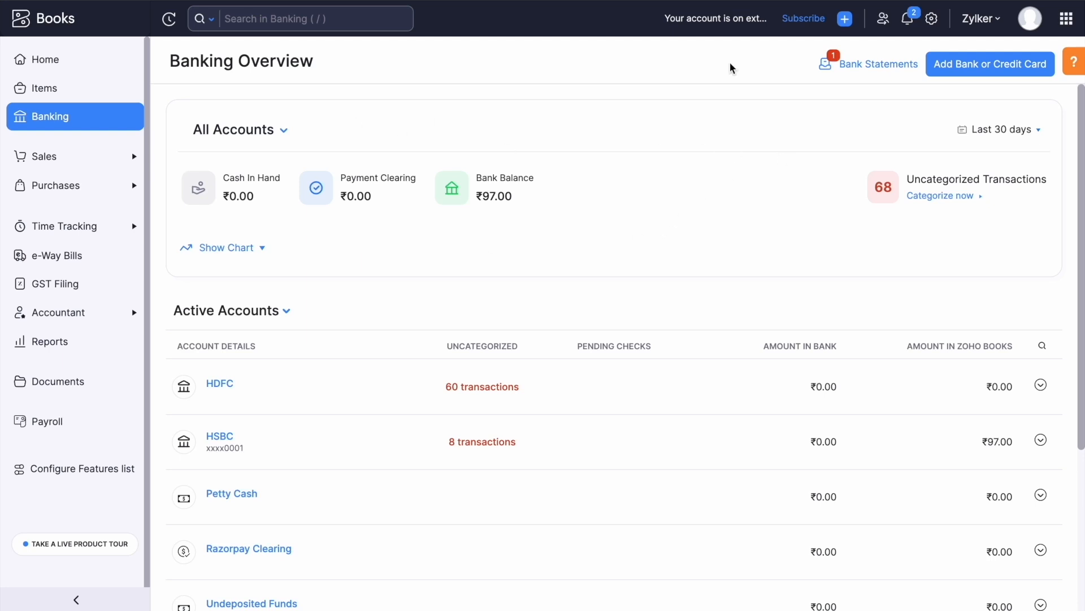
Add the emailed attachment.pdf statement to the HSBC account and accept the terms.
left_click(856, 70)
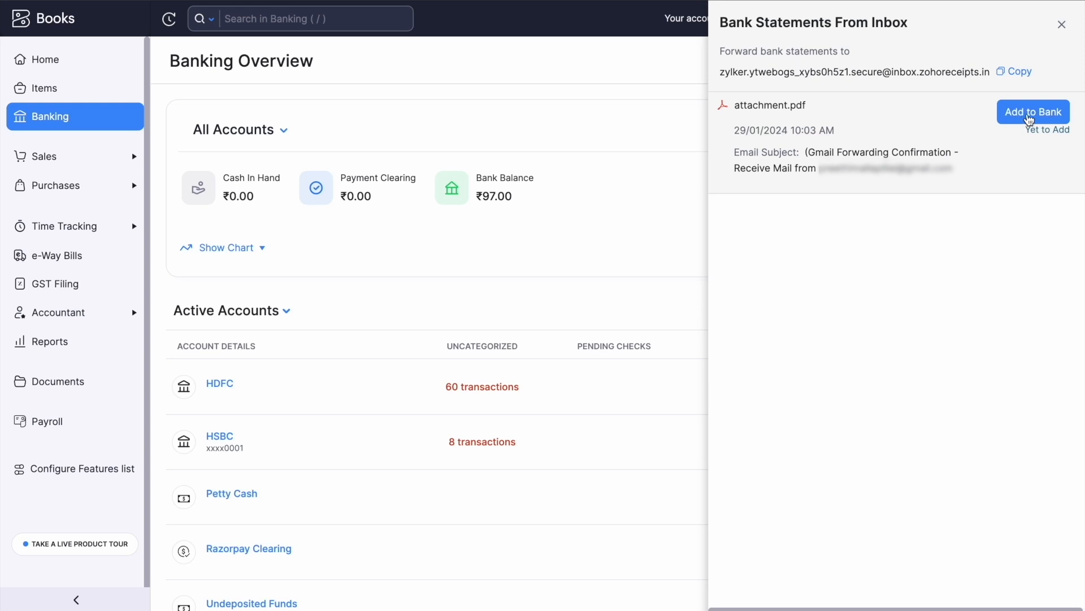
left_click(1030, 117)
left_click(681, 151)
left_click(599, 209)
scroll(565, 328, "down", 4)
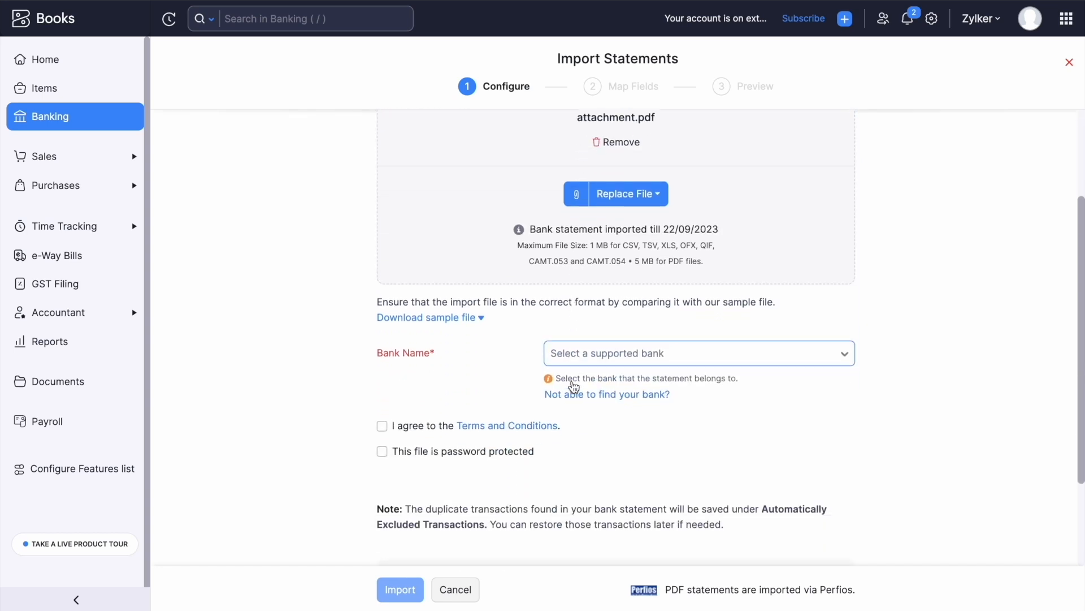
left_click(382, 332)
Set the statement's bank to HDFC Bank, India and import it.
scroll(622, 300, "down", 1)
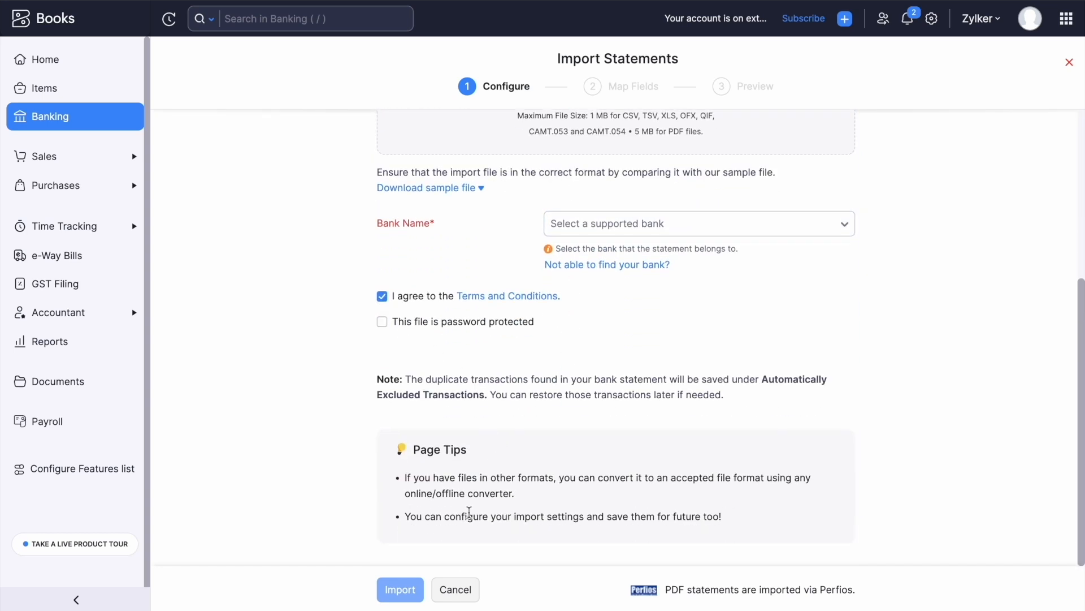
left_click(690, 226)
type("hdfc")
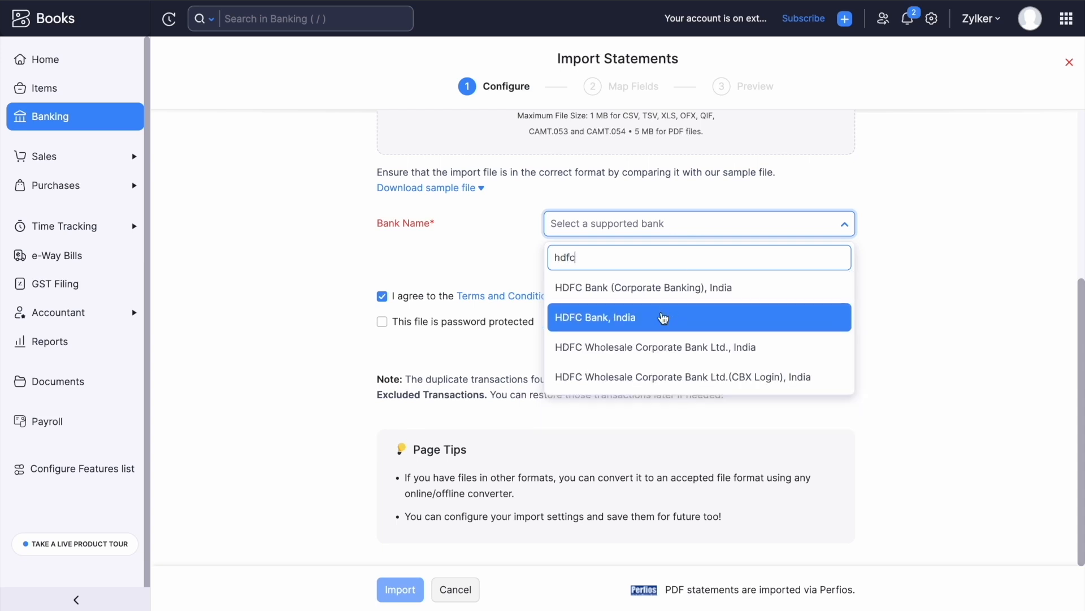
left_click(665, 316)
left_click(406, 590)
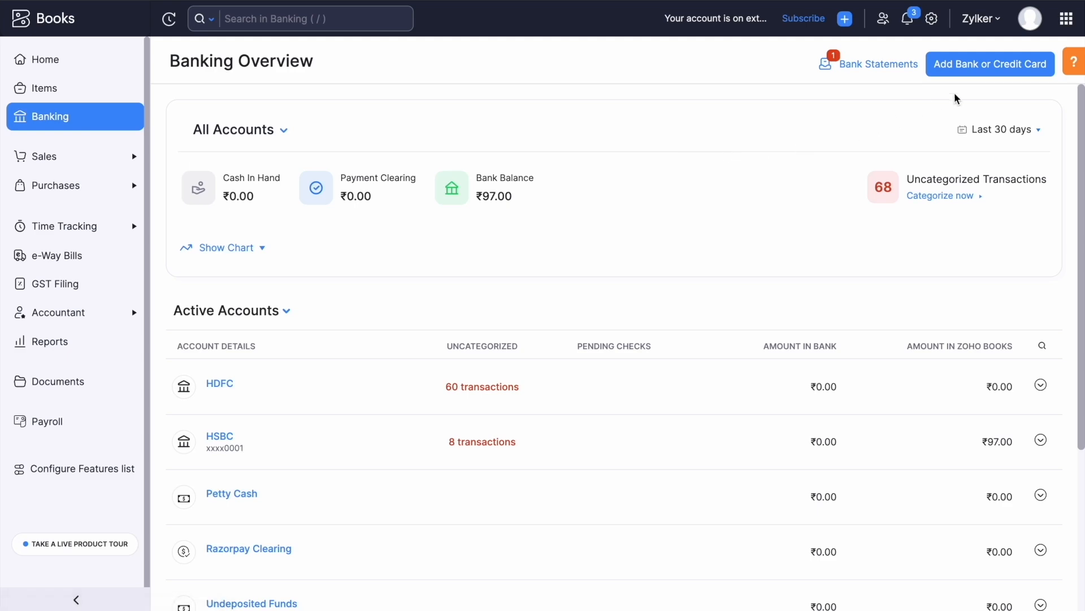
Begin a Yodlee bank feed connection, accepting the EULA to reach the bank search list.
left_click(1003, 75)
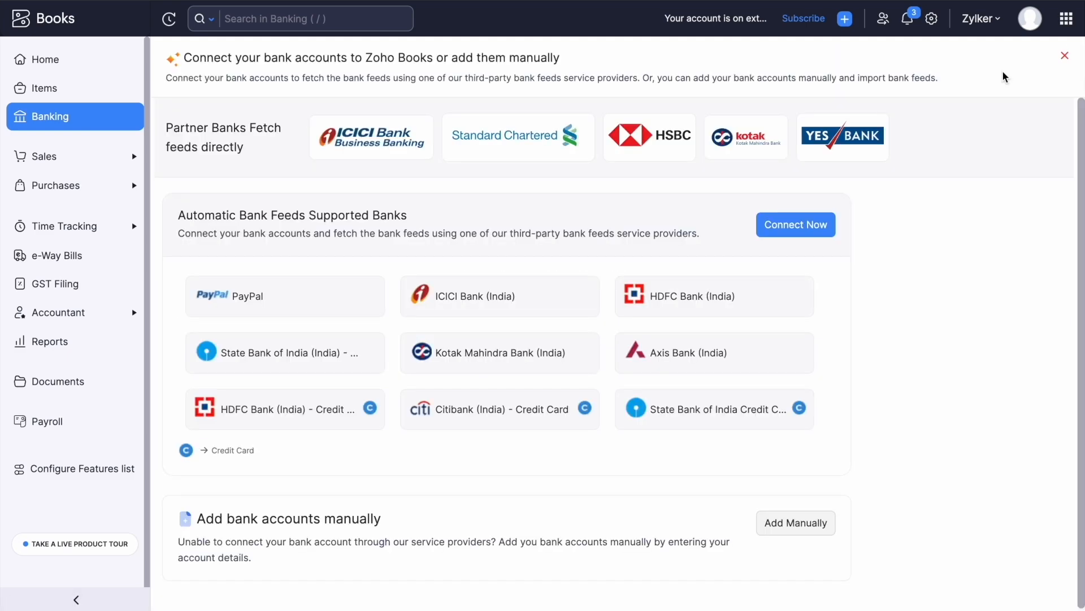
left_click(814, 225)
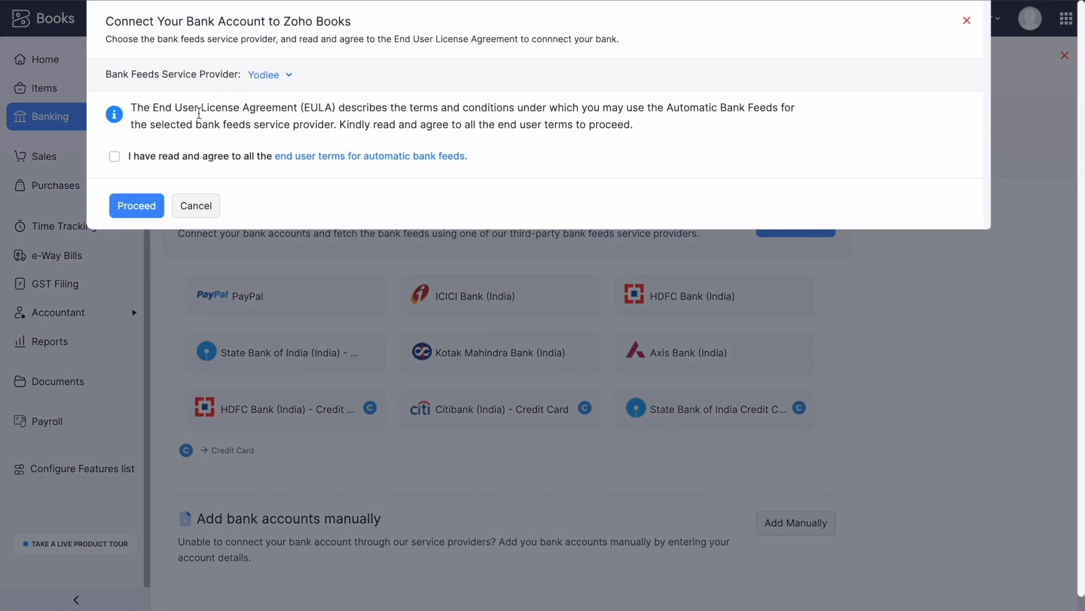
left_click(115, 158)
left_click(139, 207)
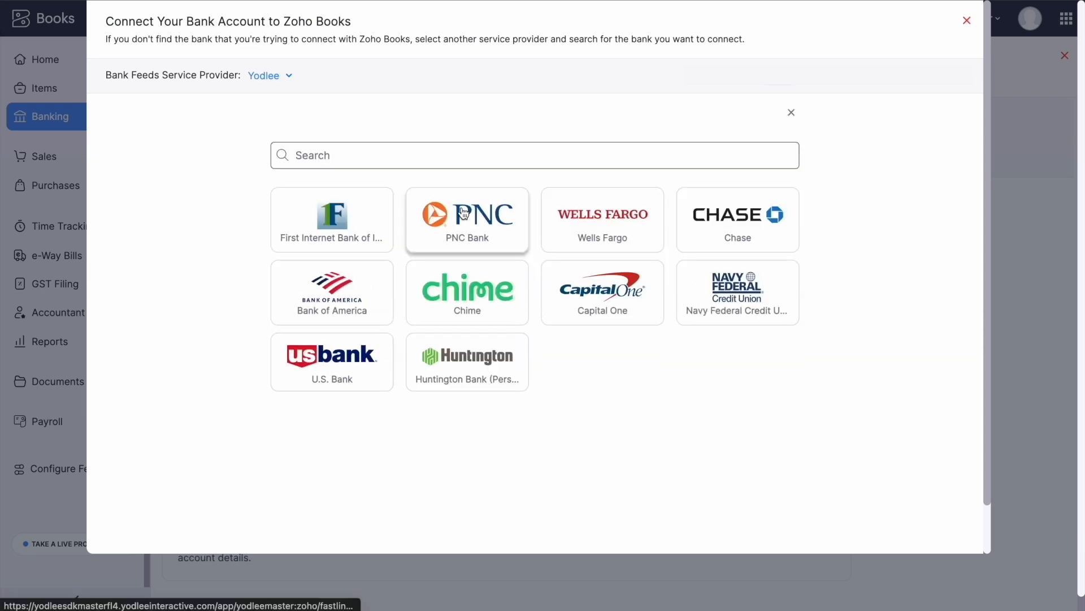
Choose HDFC Bank (India) and submit the customer ID and IPIN login credentials.
left_click(405, 154)
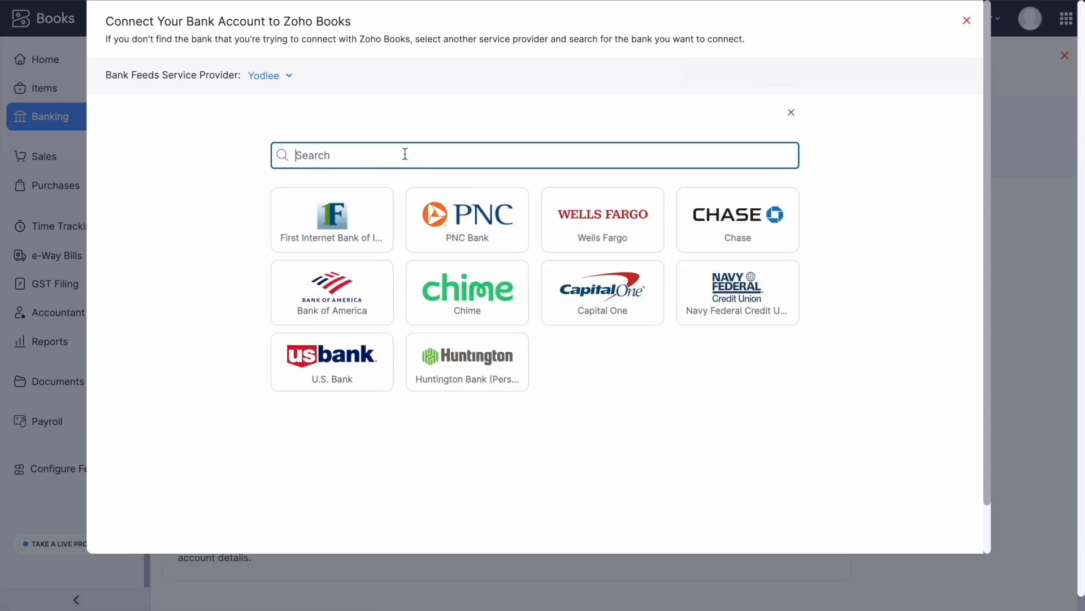
type("HDFC")
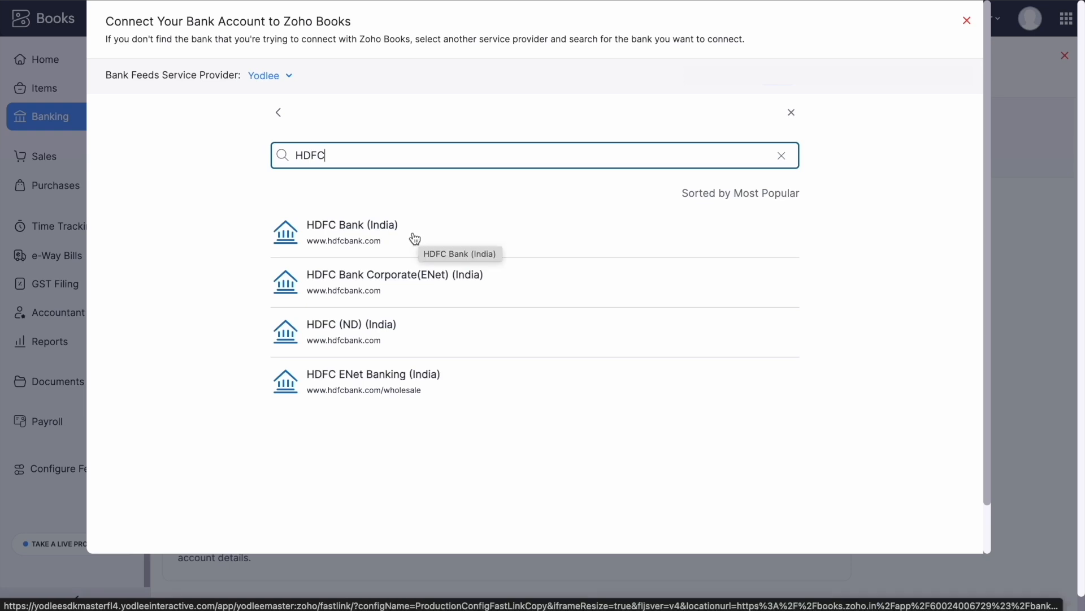
left_click(414, 238)
left_click(423, 359)
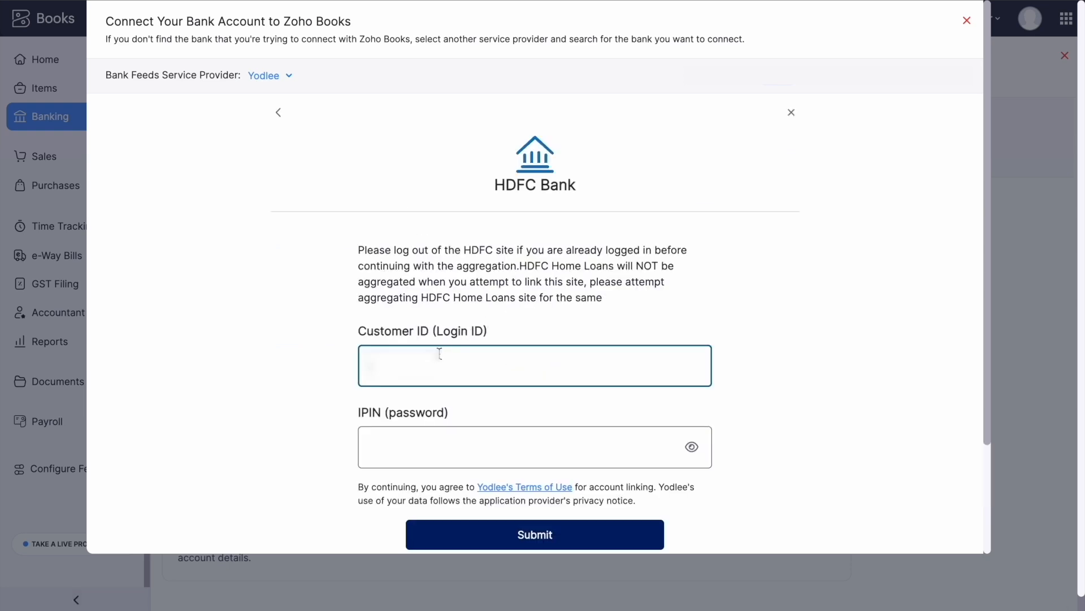
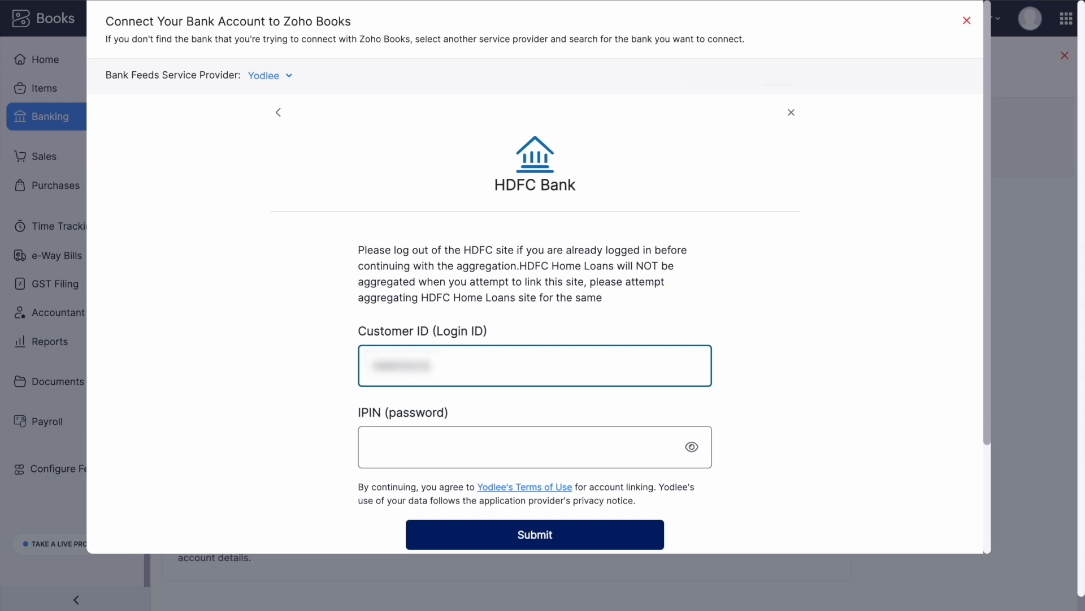
left_click(468, 458)
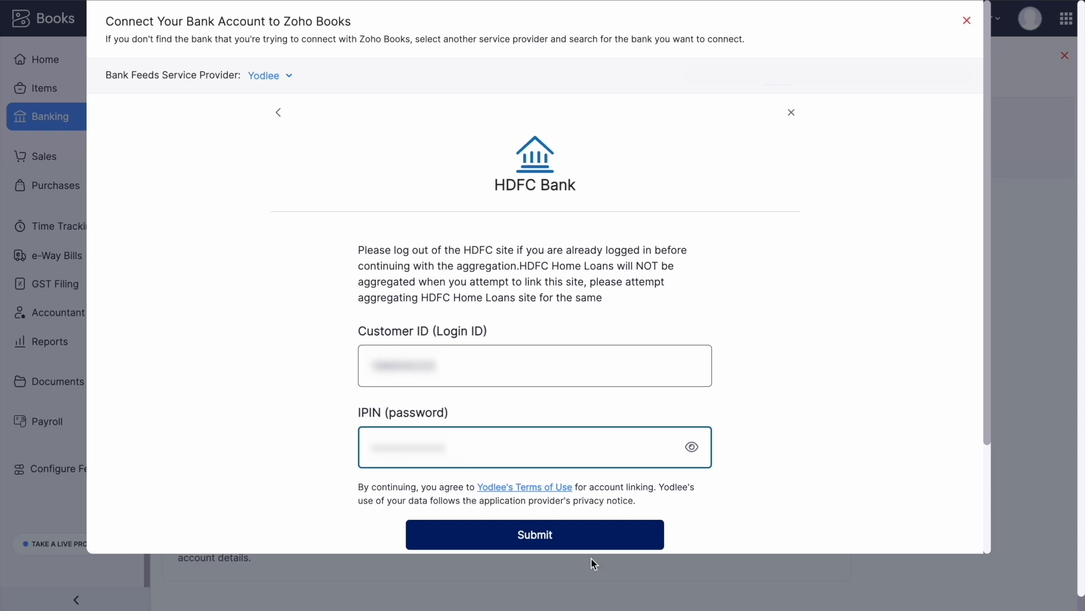
left_click(582, 544)
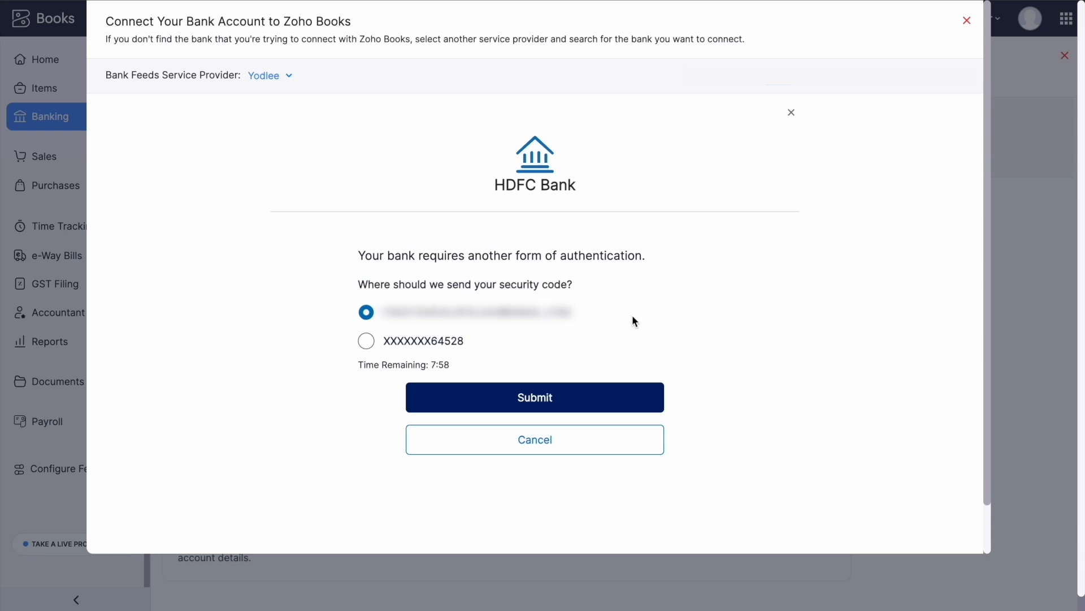
Verify with a security code sent by phone, then Save & Finish the connection.
left_click(367, 341)
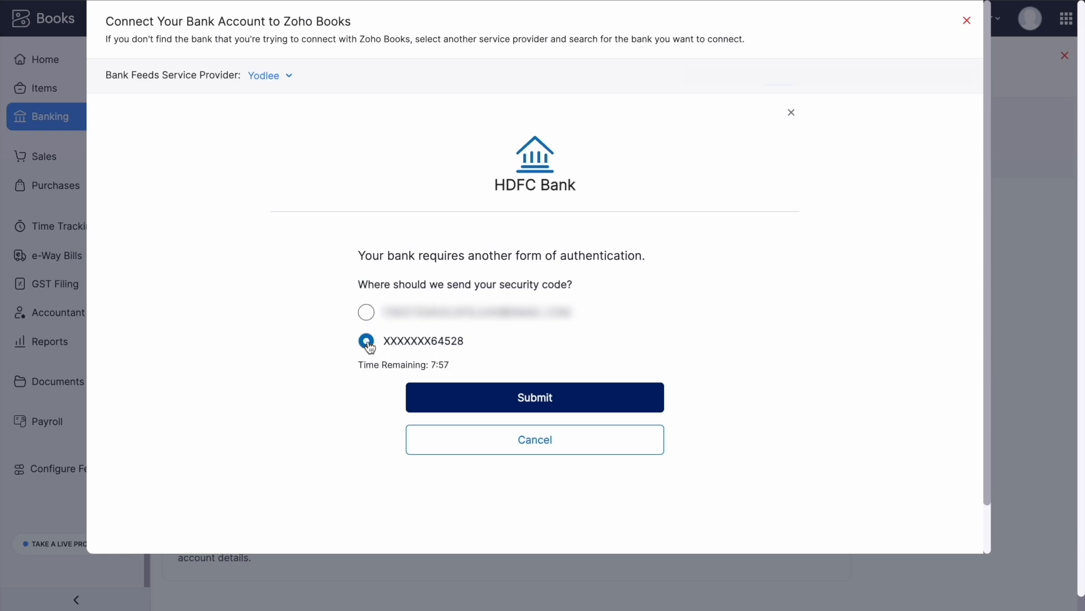
left_click(597, 399)
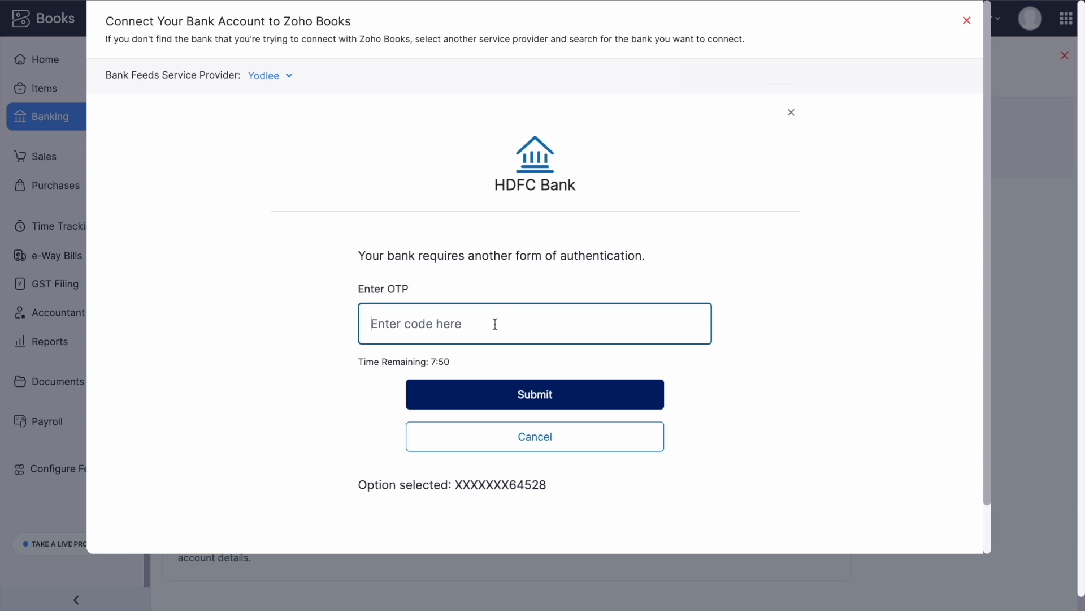
scroll(521, 293, "down", 1)
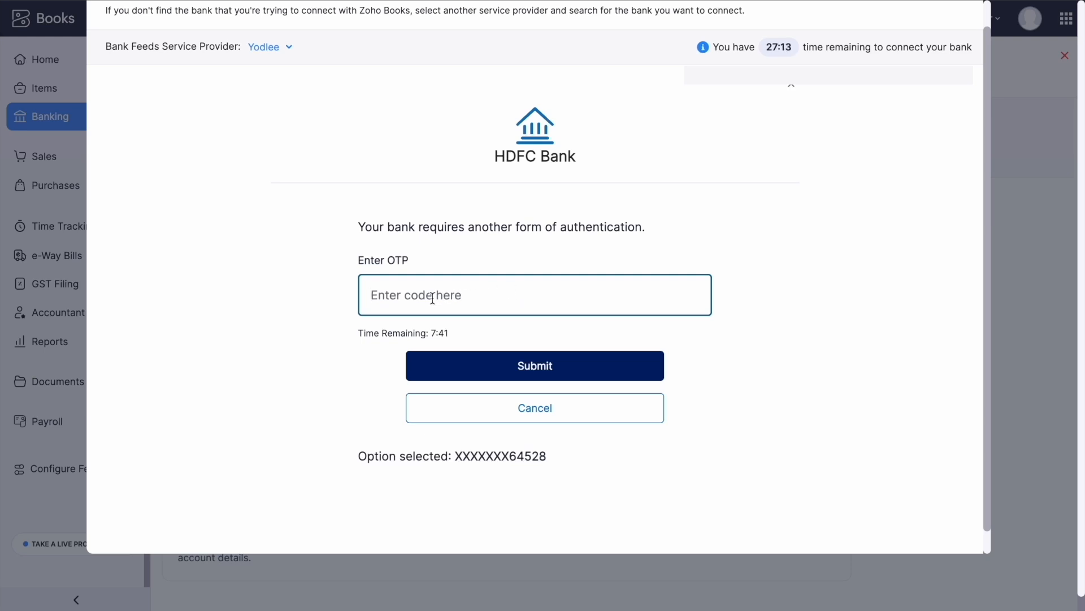
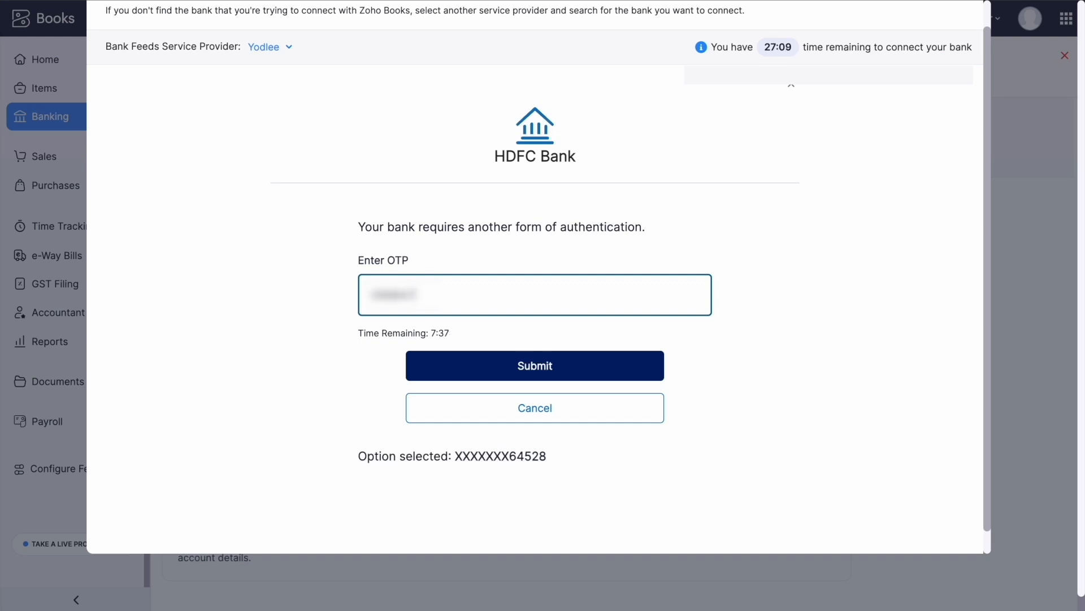
left_click(537, 368)
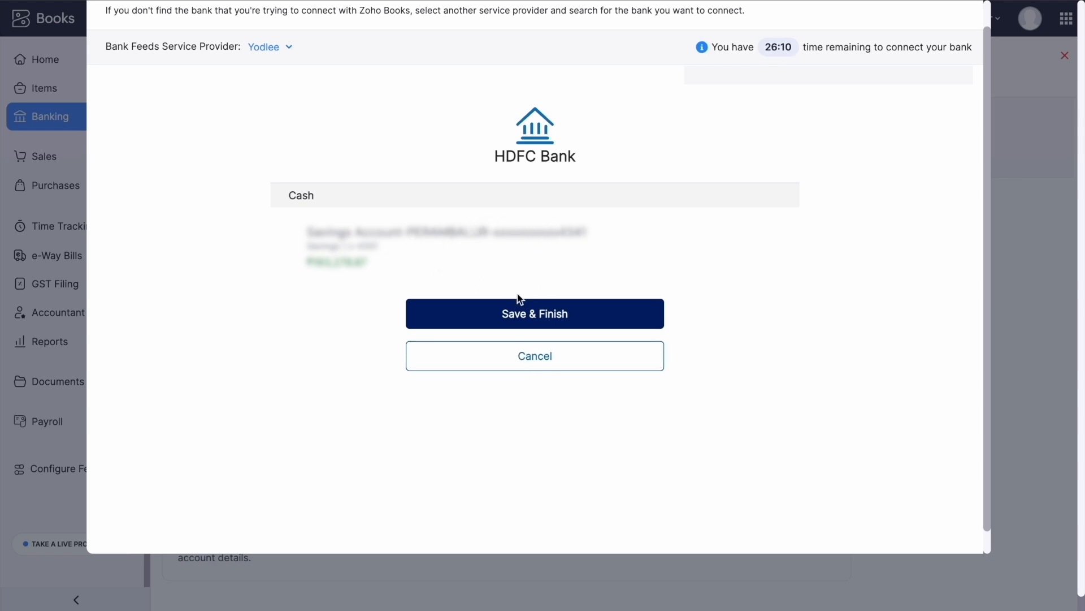
left_click(554, 316)
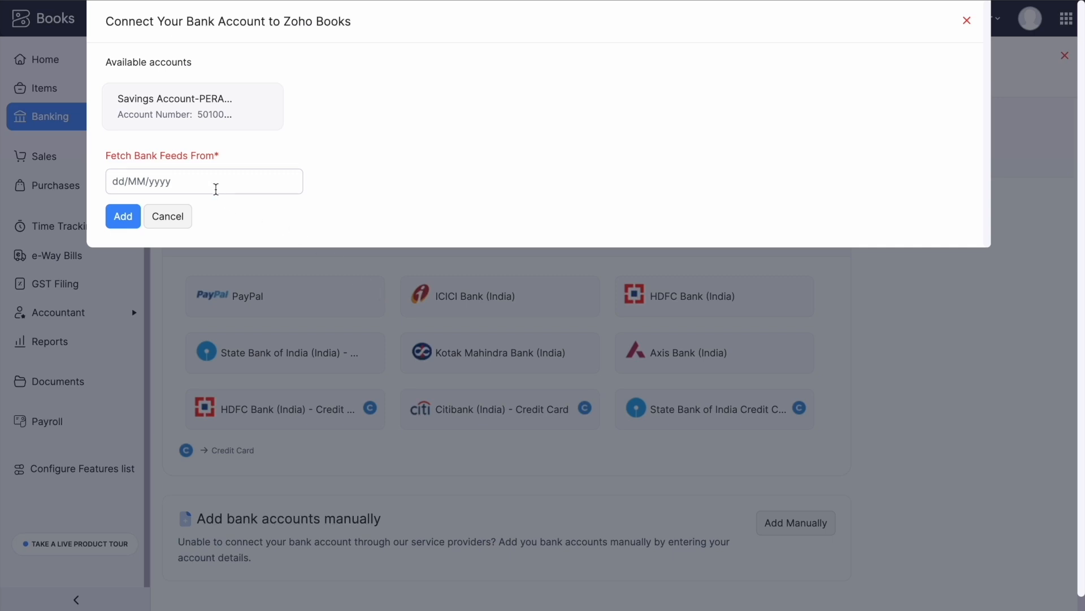
Set the bank feed start date to 01/11/2023 and add the HDFC savings account.
left_click(208, 181)
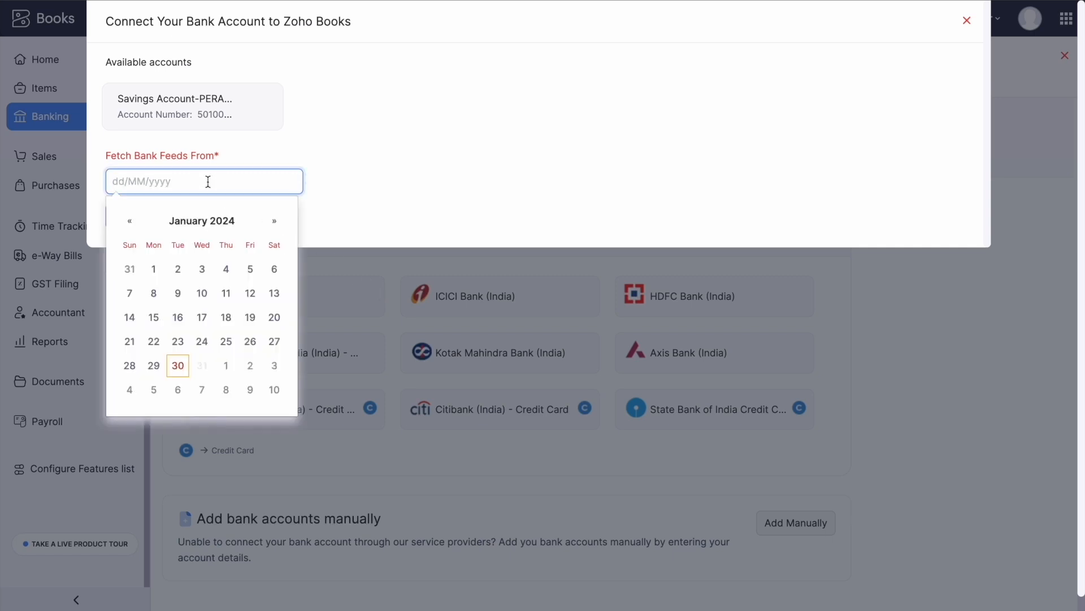
left_click(133, 221)
left_click(134, 223)
left_click(134, 223)
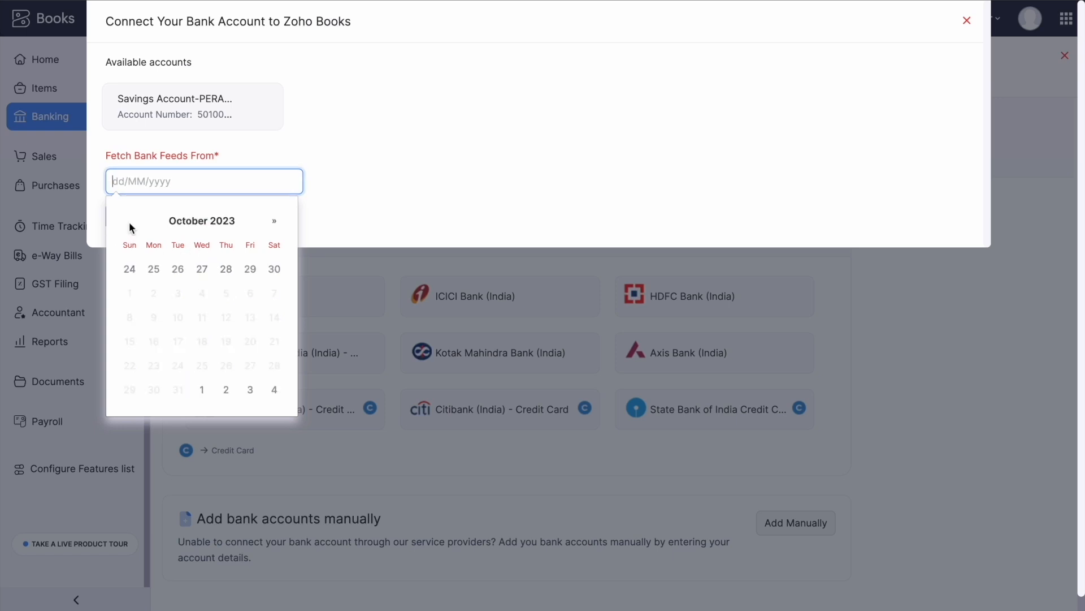
left_click(274, 221)
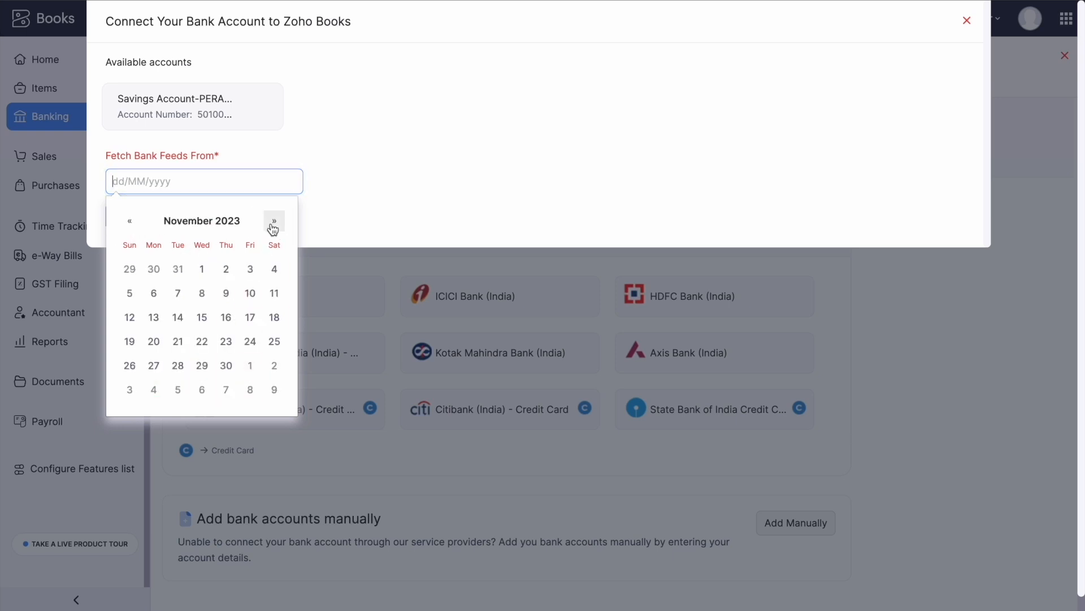
left_click(202, 270)
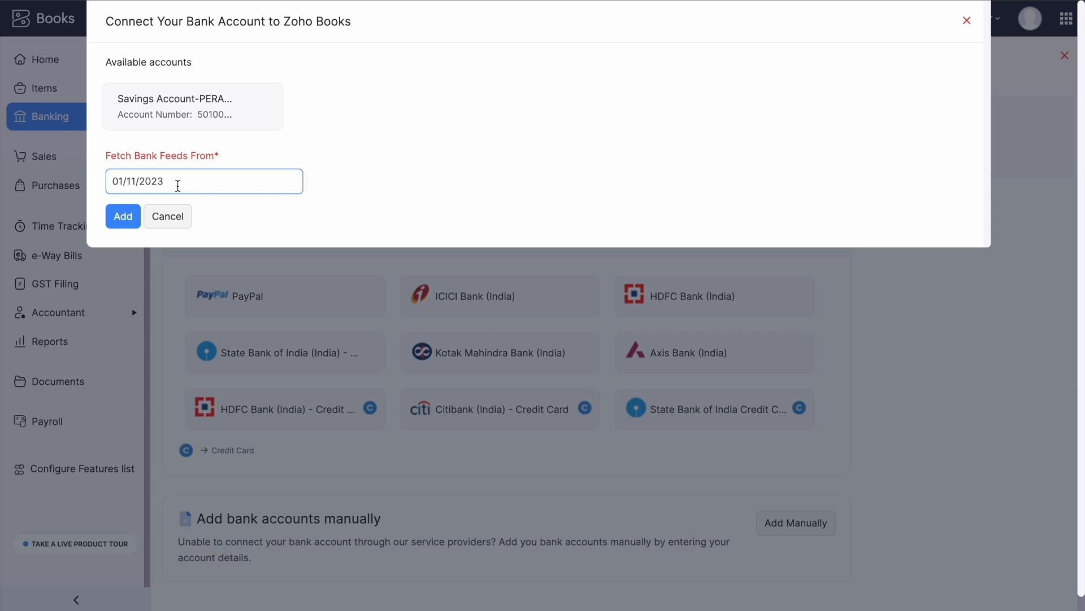
left_click(123, 216)
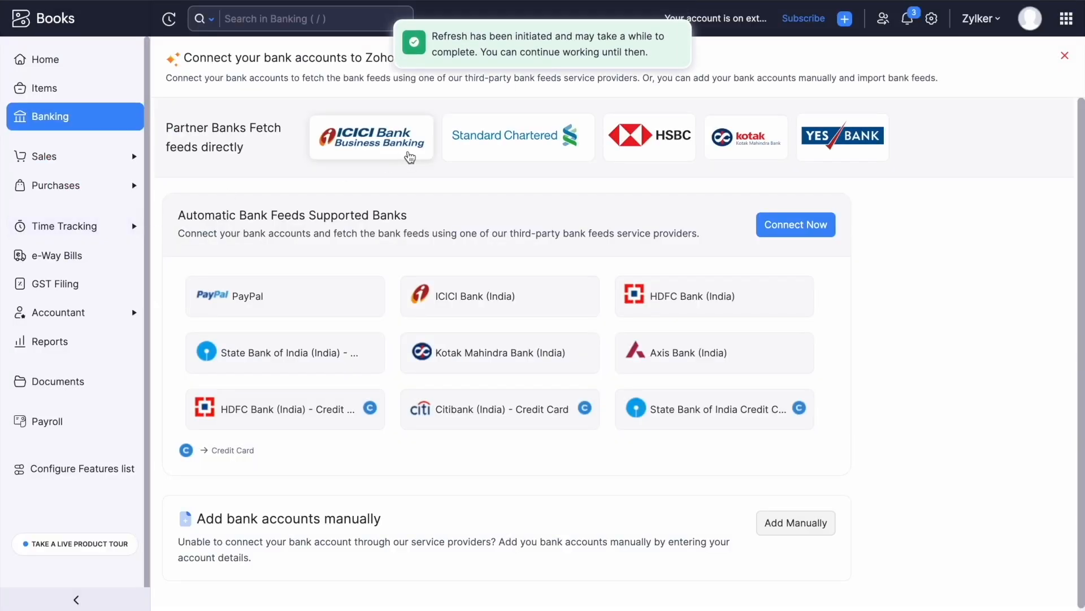
Open the newly connected savings account from the Banking Overview.
left_click(106, 123)
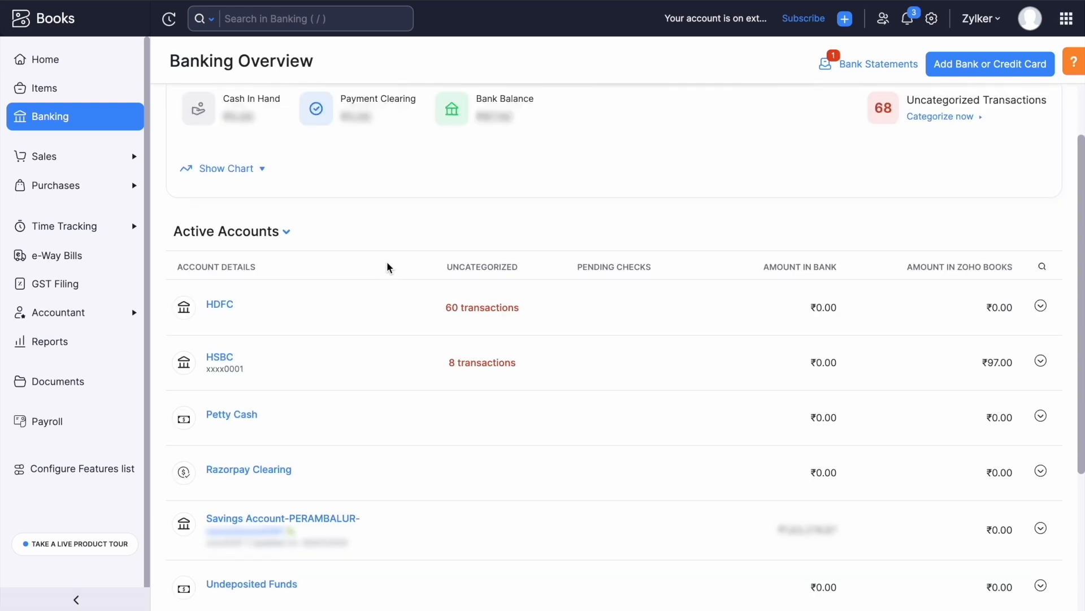
scroll(388, 266, "down", 3)
left_click(315, 411)
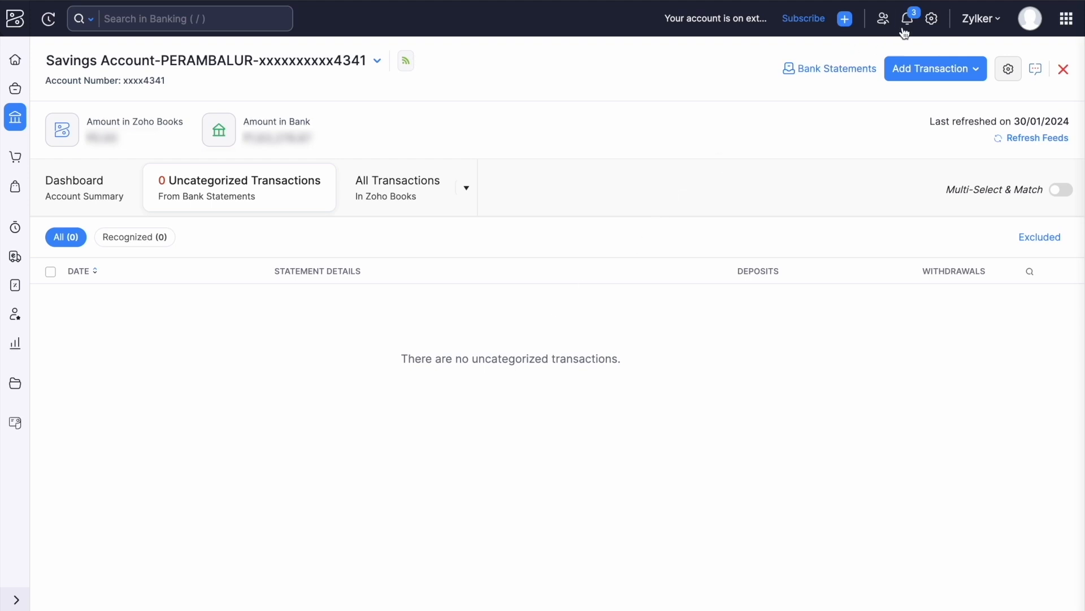
Review notifications, then open HDFC's 60 uncategorized transactions from Banking.
left_click(908, 22)
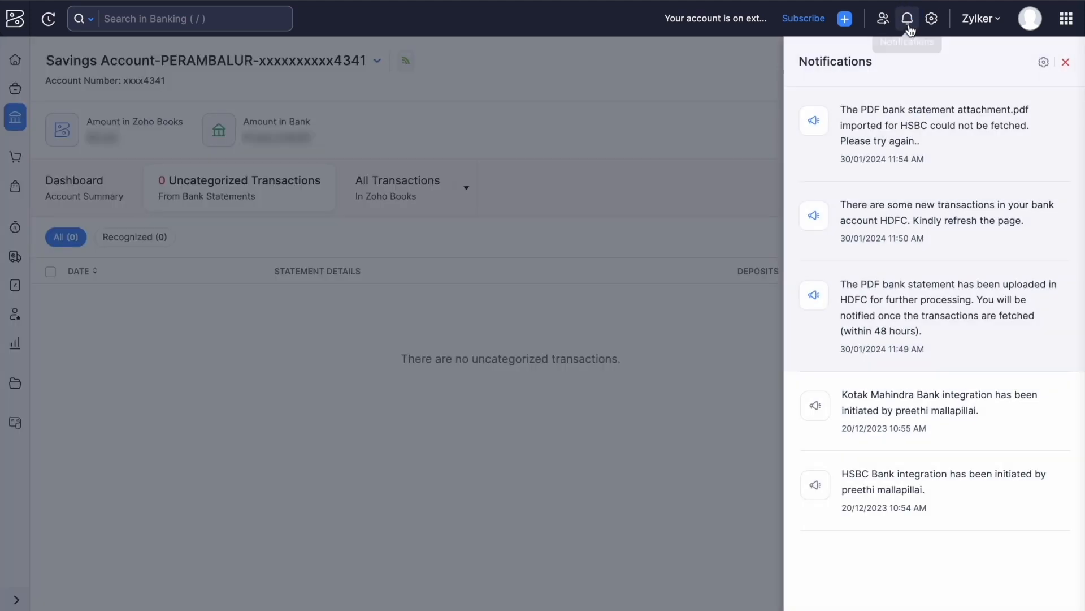
left_click(1066, 63)
left_click(15, 117)
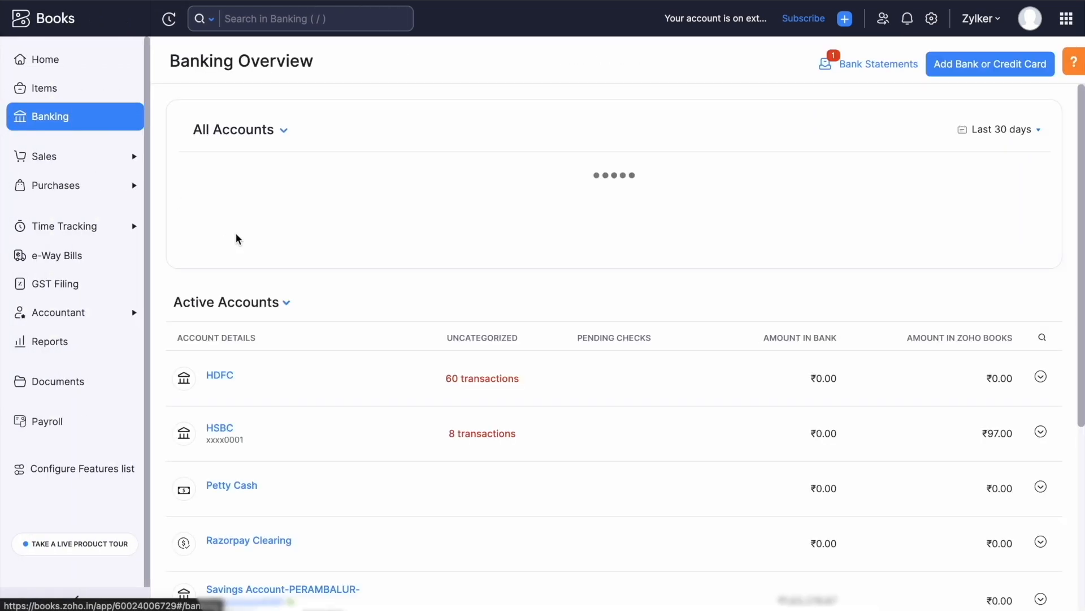
left_click(501, 390)
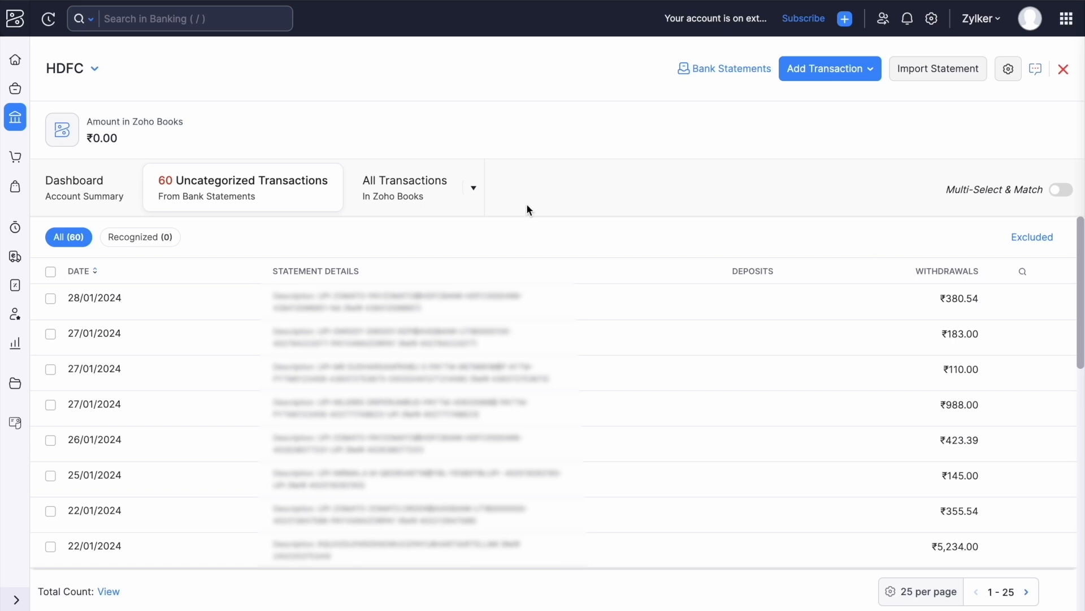
Exclude the ₹988.00 and ₹423.39 withdrawals with reason 'test', then view the Excluded list.
scroll(455, 357, "down", 2)
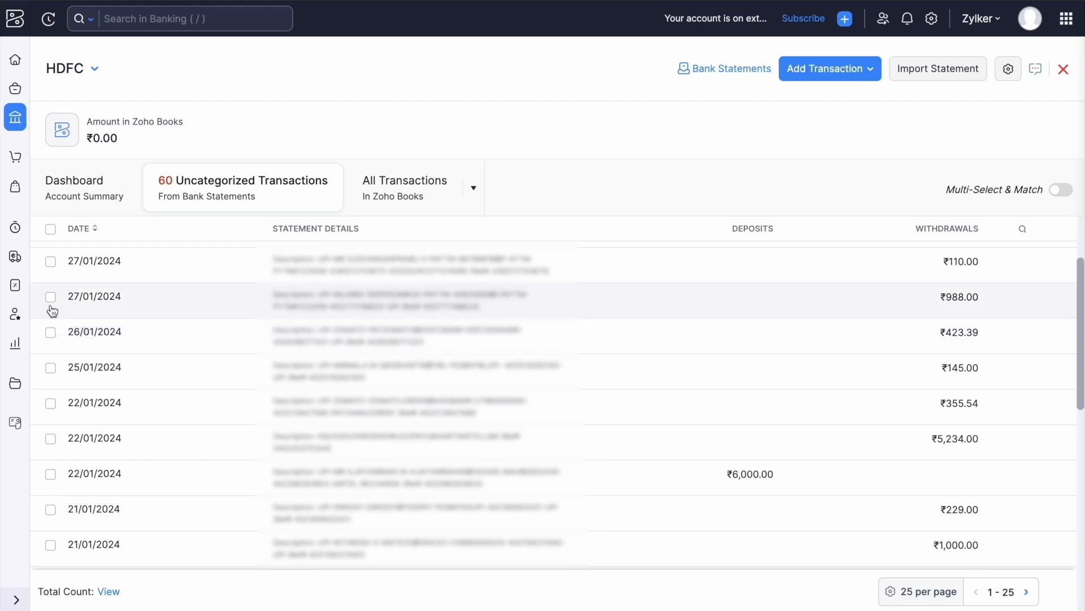
left_click(51, 296)
left_click(50, 331)
left_click(73, 187)
left_click(523, 126)
type("test")
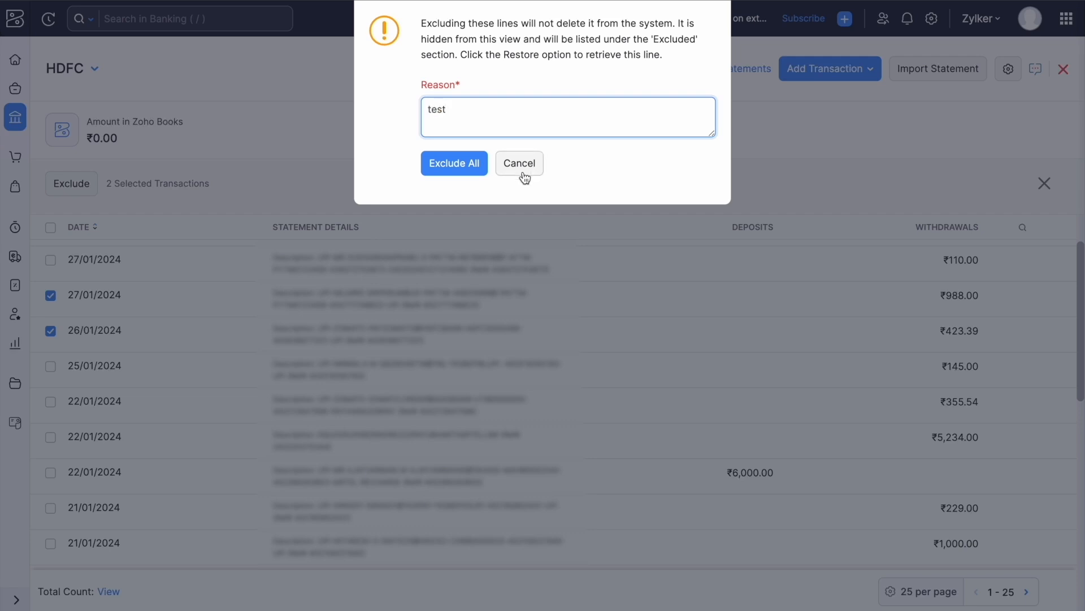
left_click(474, 170)
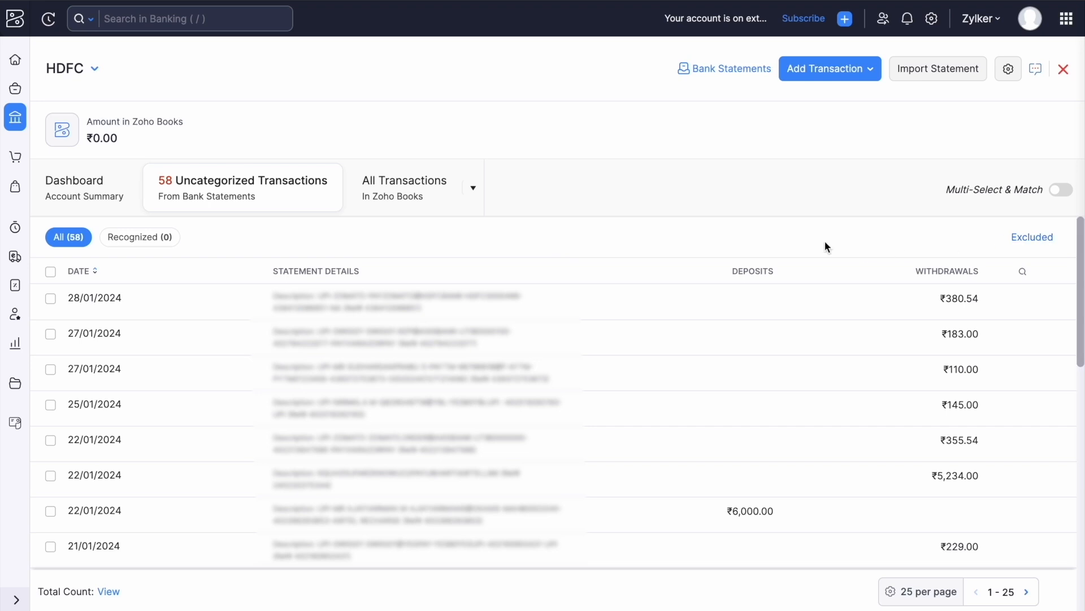
left_click(1033, 238)
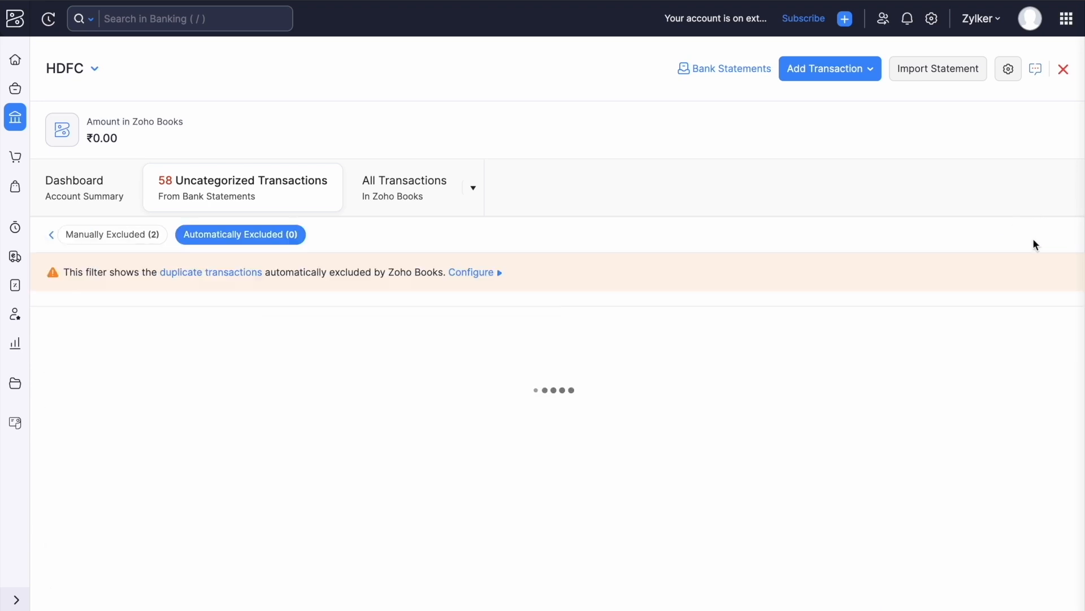
Review the manually and automatically excluded HDFC transactions, keeping automatic duplicate exclusion on.
left_click(130, 237)
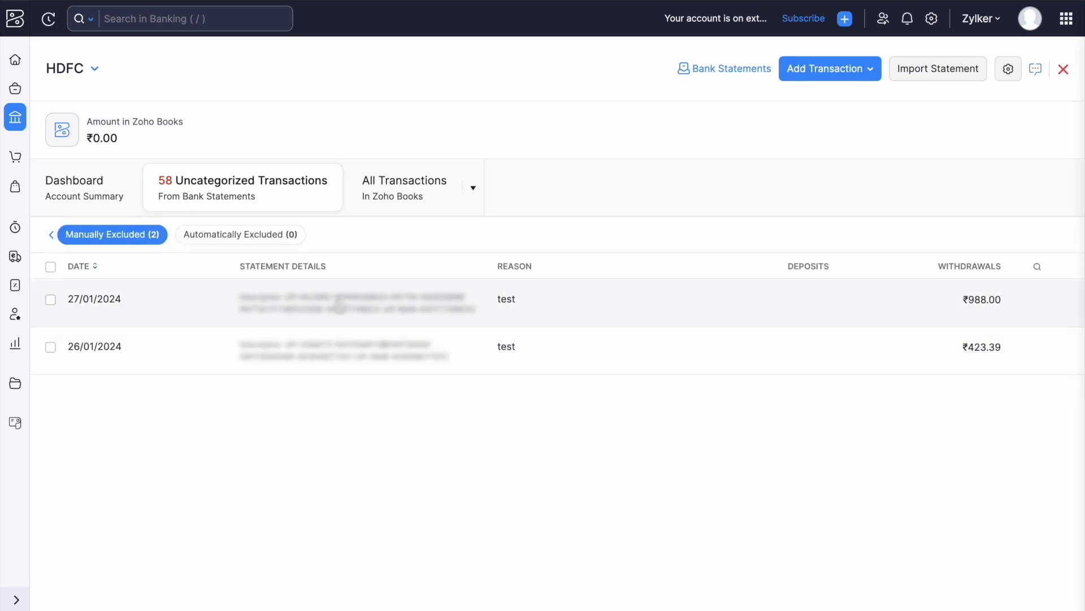
left_click(239, 236)
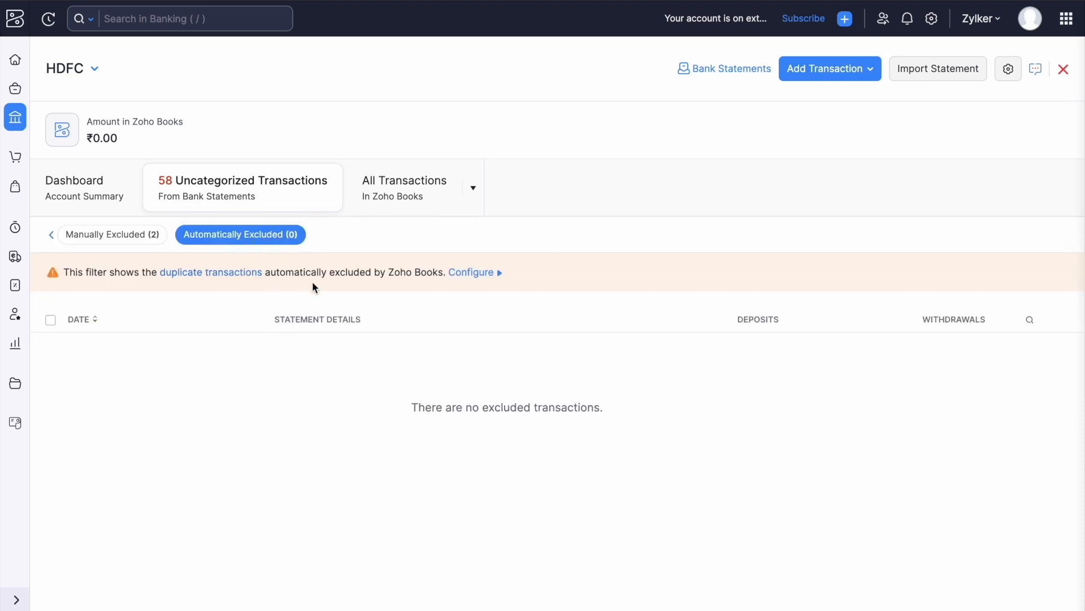
left_click(471, 275)
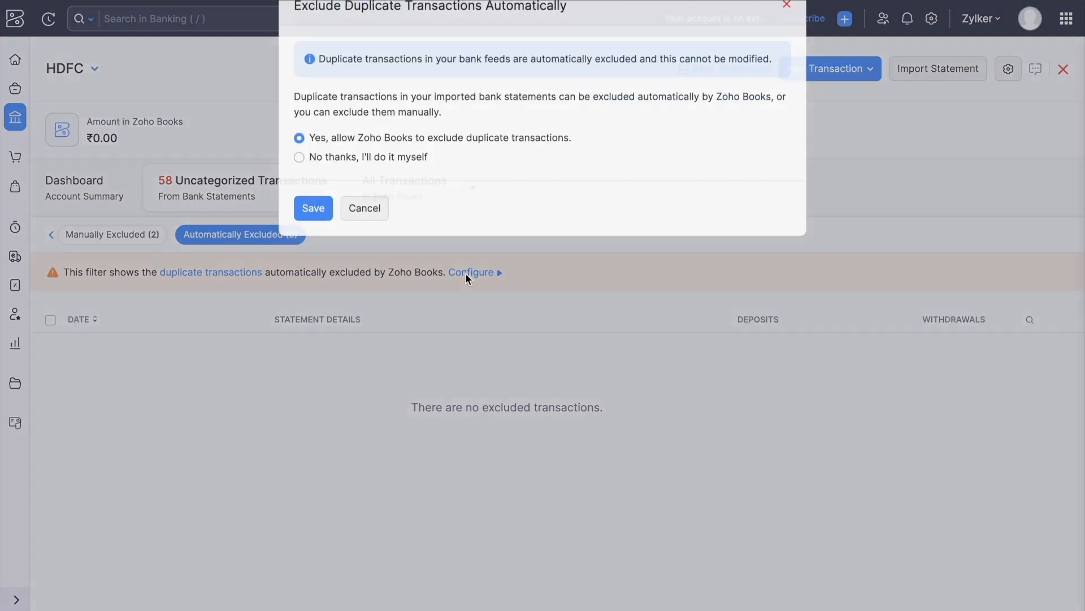
left_click(318, 227)
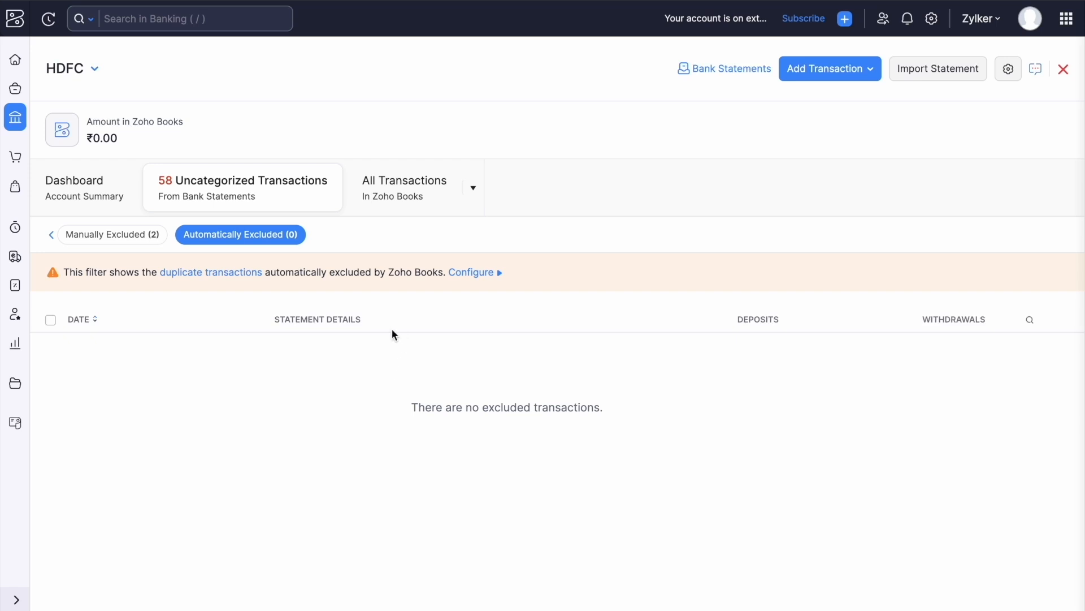
Return to the uncategorized transactions and open the 22/09/2023 ₹45,000.00 withdrawal.
left_click(262, 239)
left_click(225, 213)
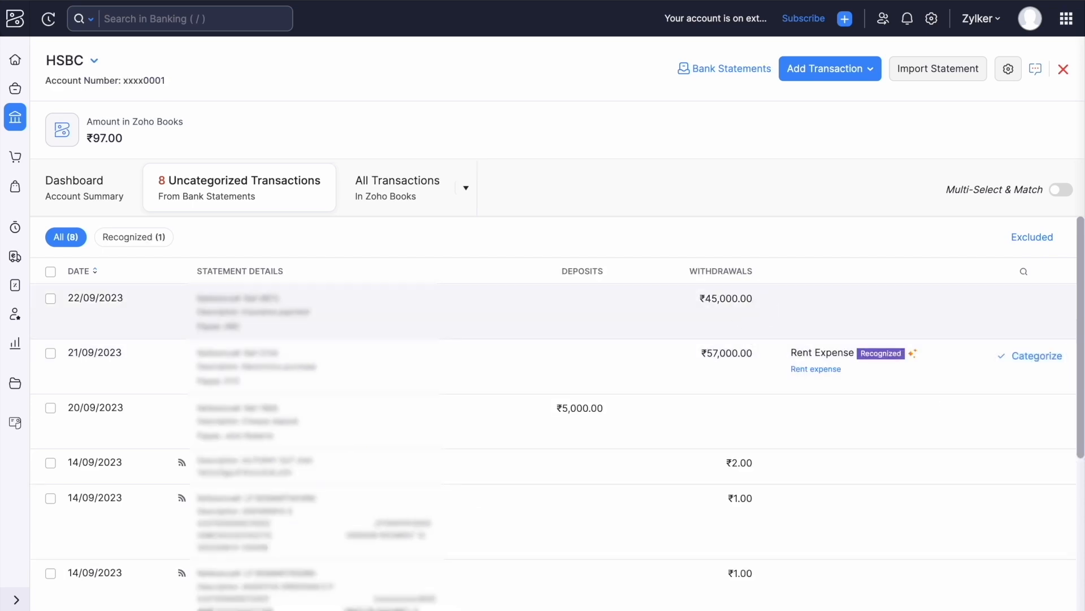
left_click(723, 300)
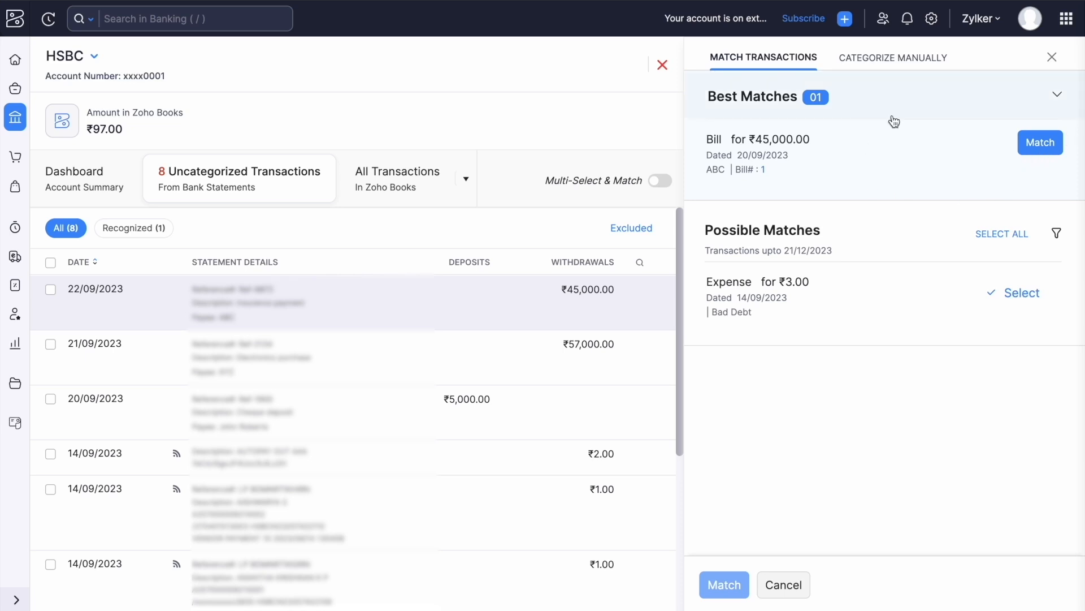
Match the ₹45,000.00 withdrawal to the ABC bill, then open the 14/09/2023 ₹2.00 withdrawal.
left_click(1047, 148)
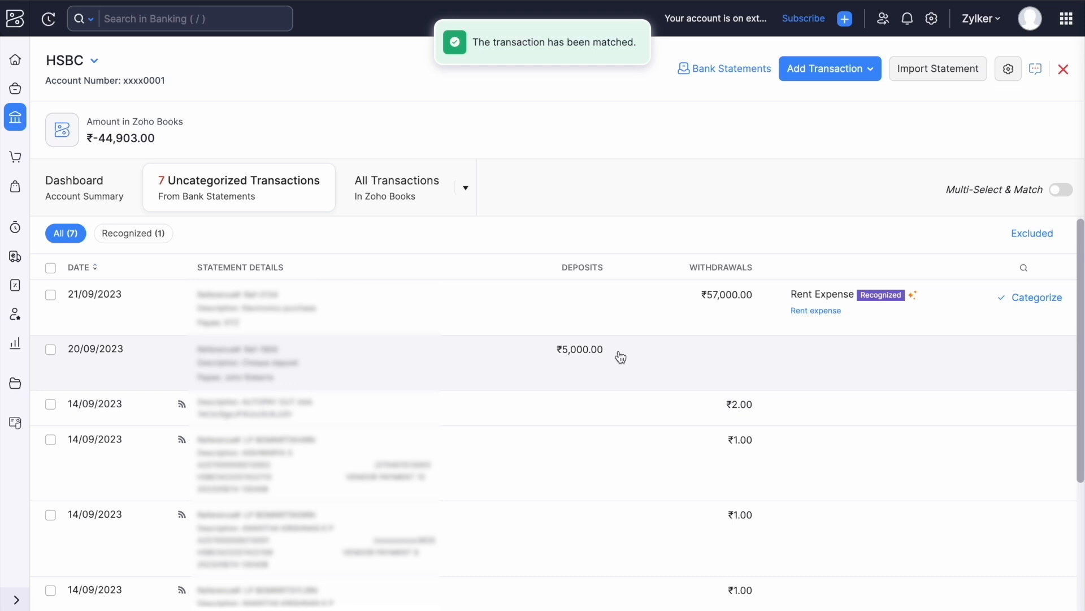
left_click(642, 408)
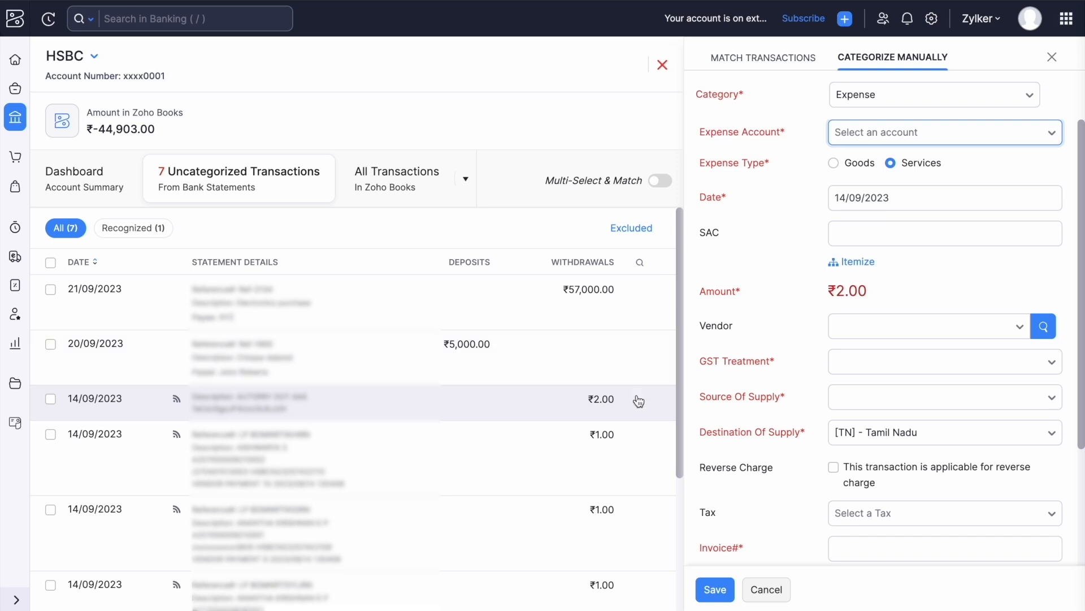
Categorize the 14/09/2023 ₹2.00 withdrawal under the Materials expense account, leaving vendor empty.
left_click(639, 408)
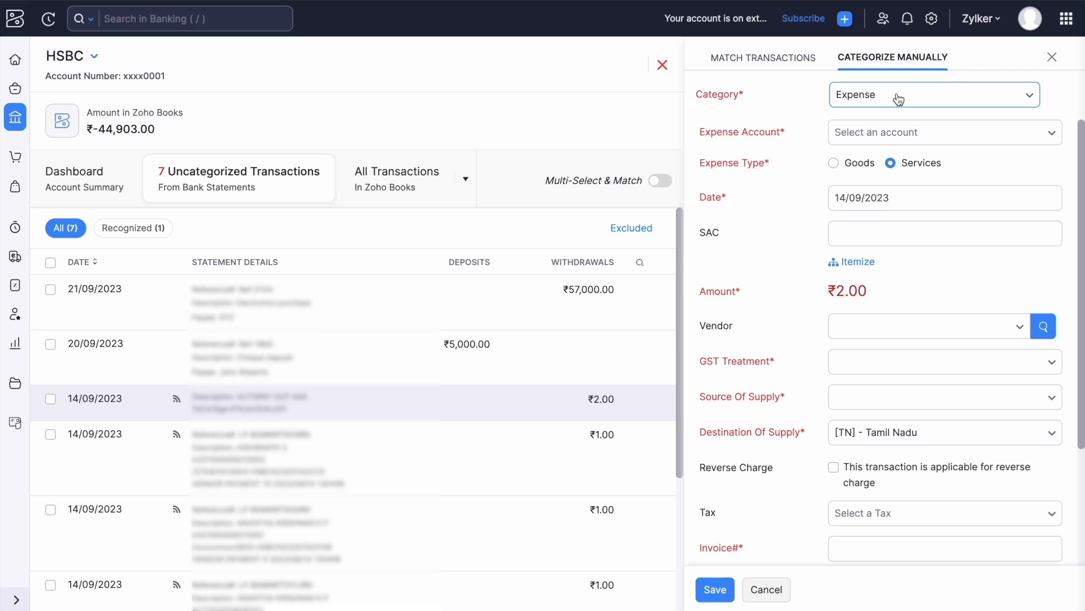
left_click(886, 137)
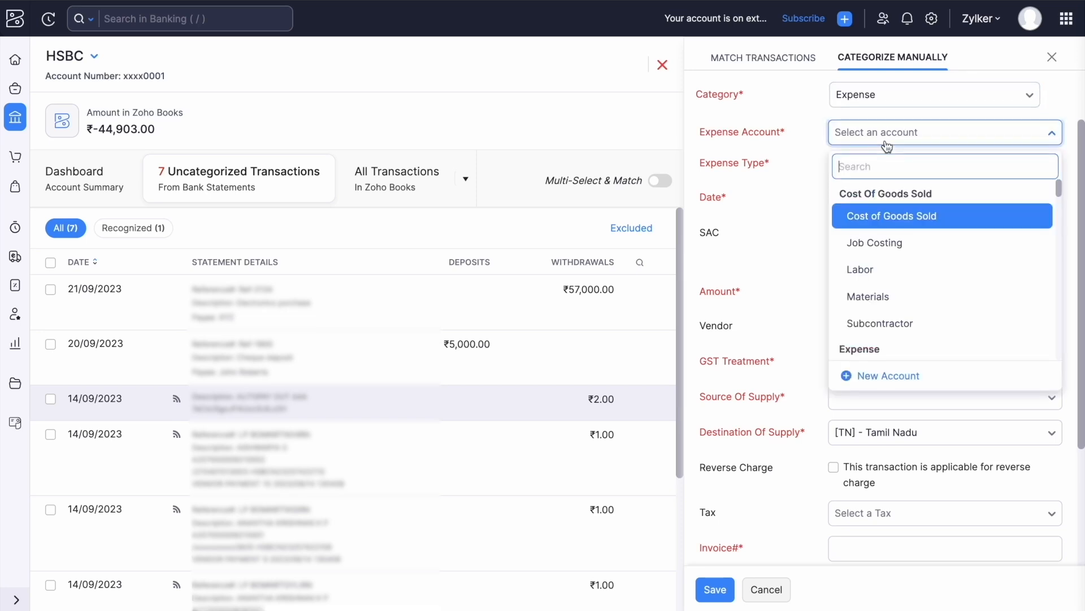
left_click(887, 295)
scroll(888, 279, "down", 1)
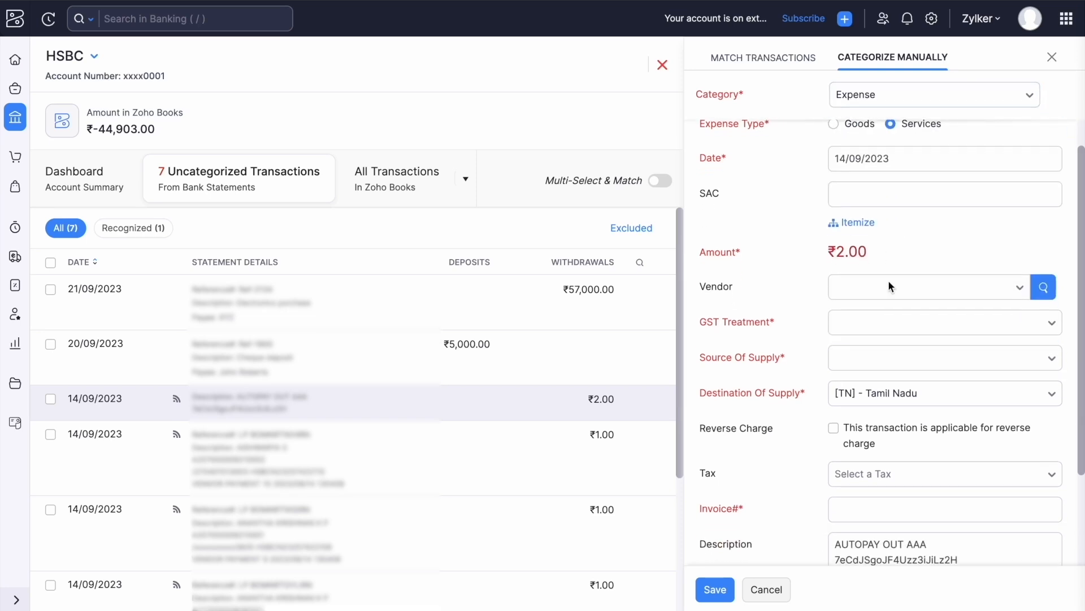
scroll(888, 280, "down", 1)
scroll(892, 234, "down", 2)
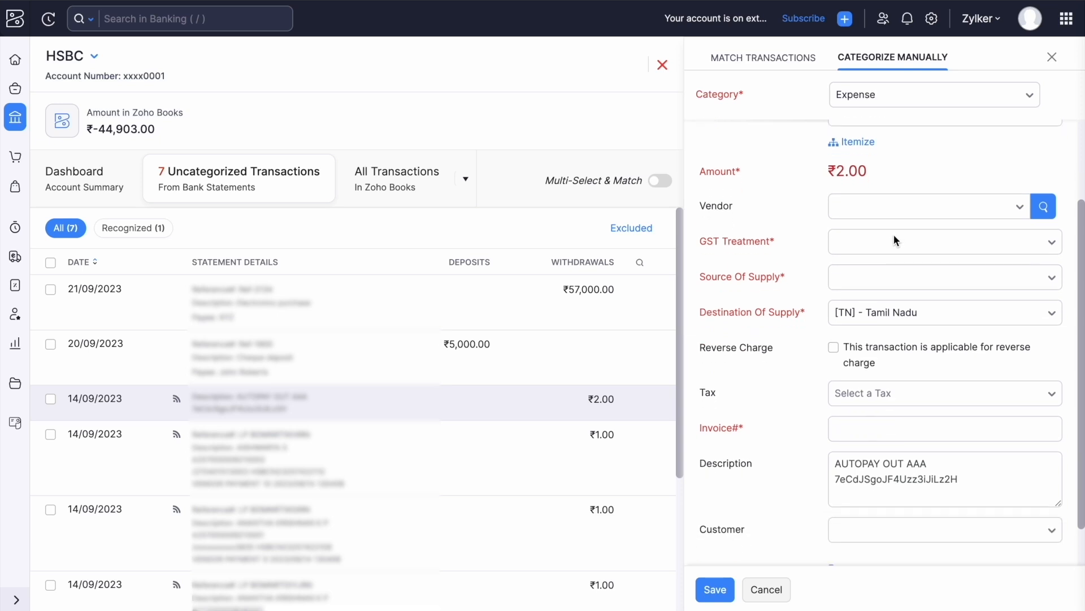
left_click(939, 213)
left_click(940, 213)
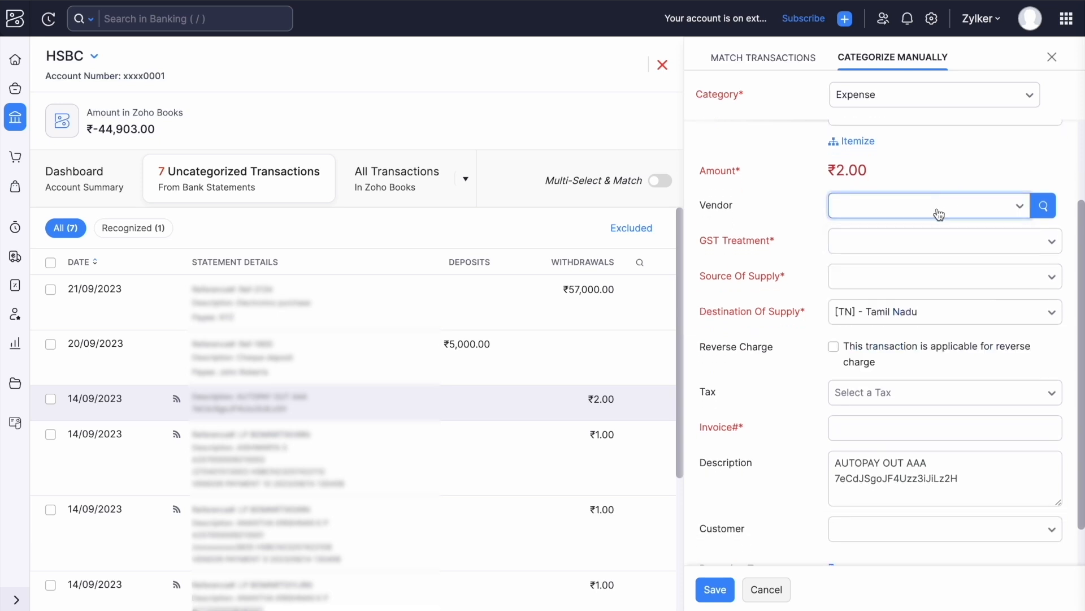
Set GST treatment to Out Of Scope, save, and skip creating a rule.
left_click(914, 254)
type("out")
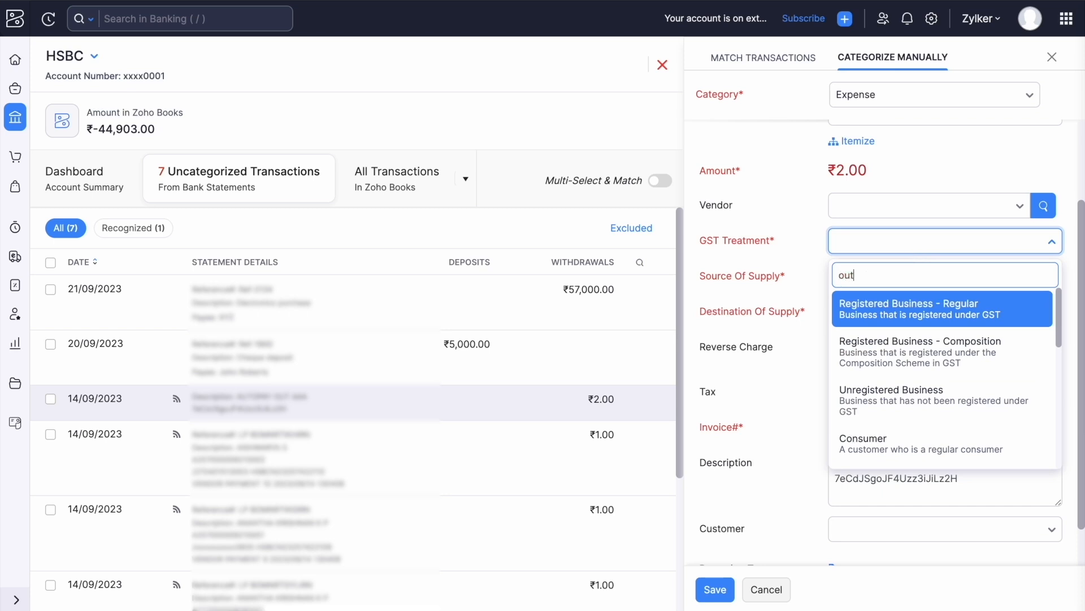
left_click(924, 322)
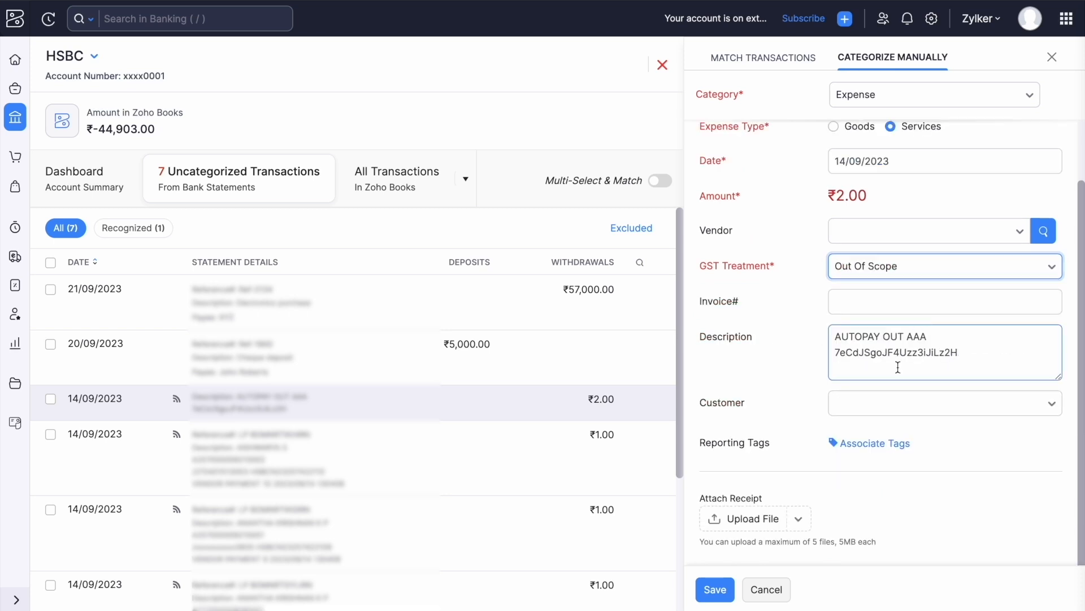
scroll(838, 340, "up", 2)
scroll(838, 340, "down", 2)
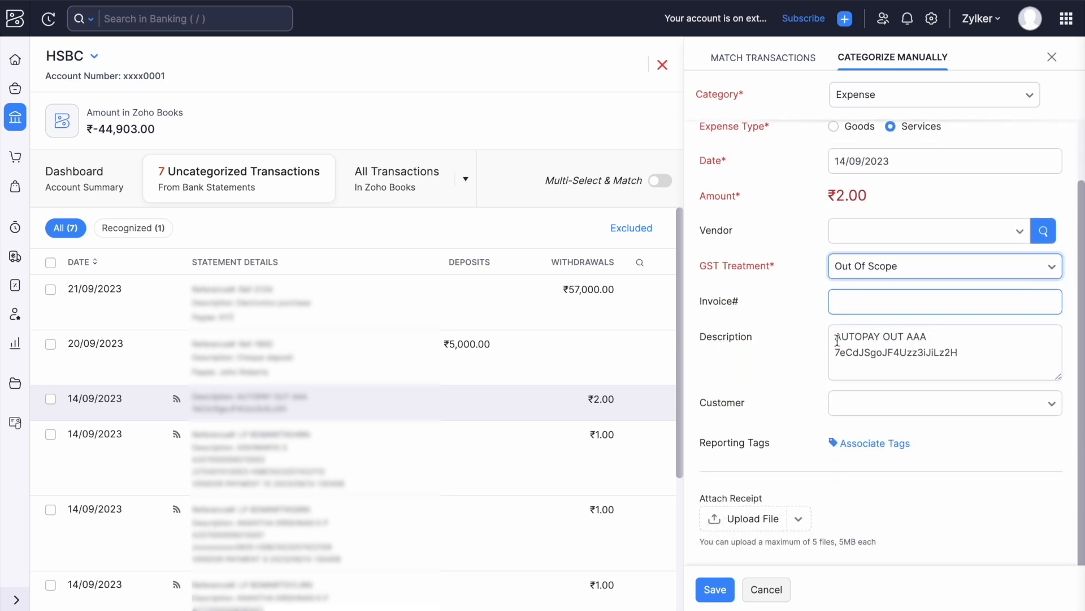
left_click(712, 588)
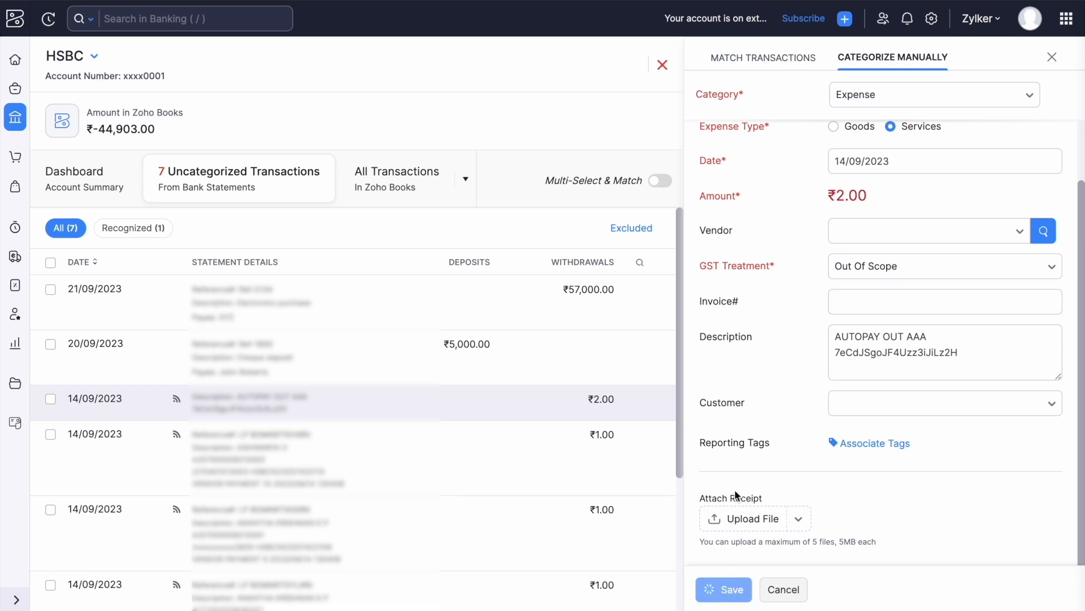
scroll(616, 395, "down", 2)
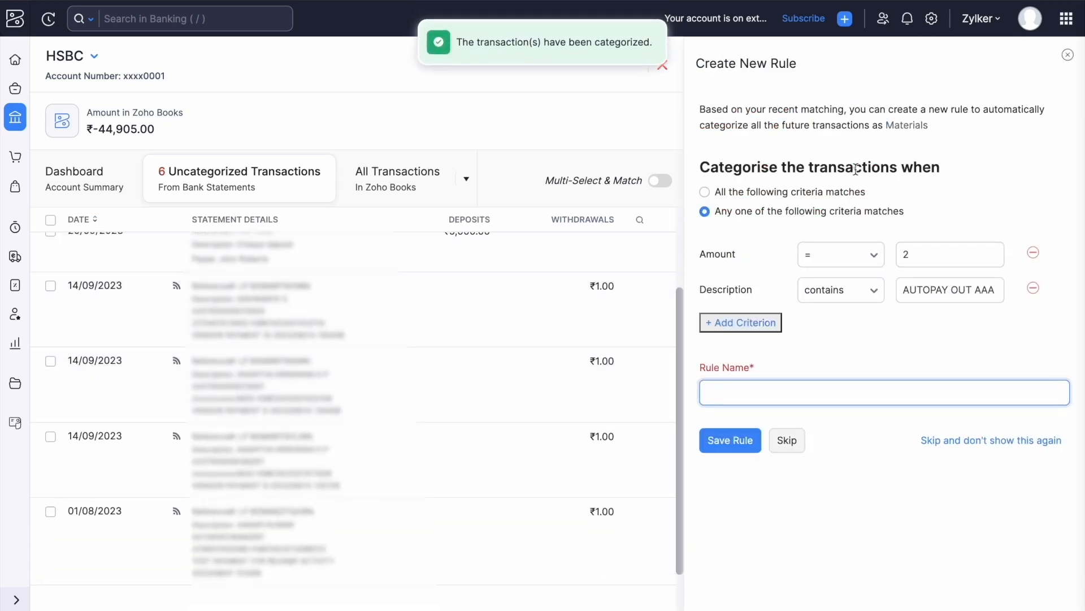
left_click(788, 445)
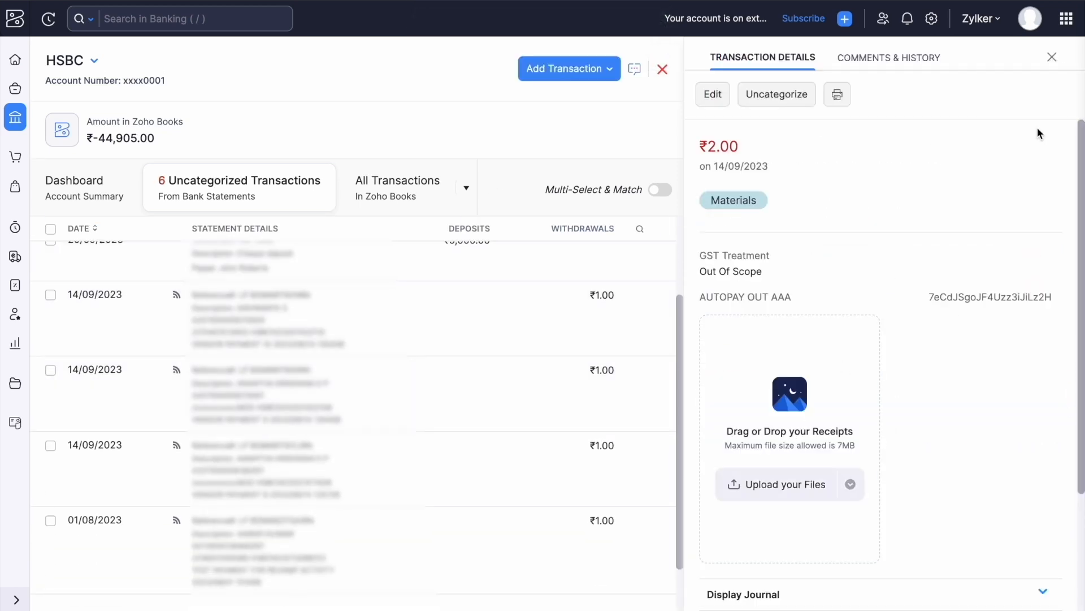
Filter HSBC transactions to Categorized only, showing the ₹2.00 Materials withdrawal.
left_click(1053, 58)
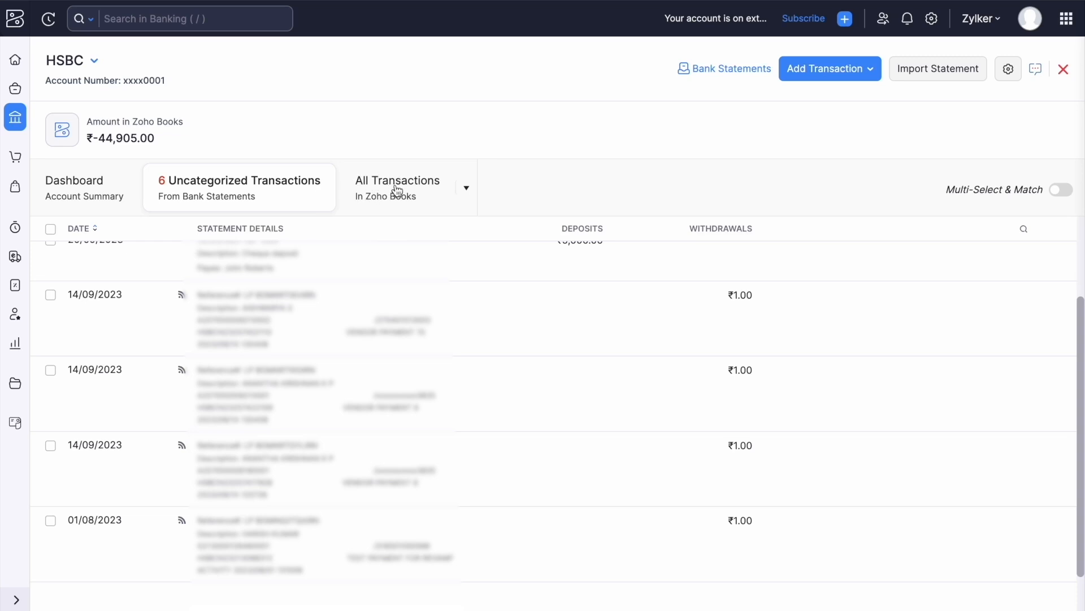
left_click(424, 188)
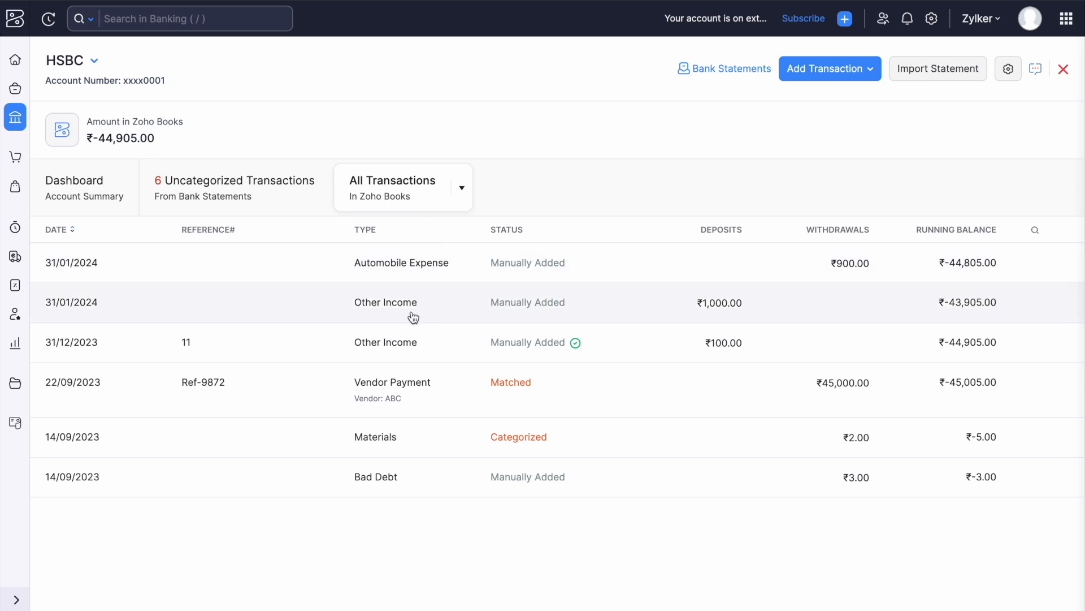
left_click(462, 190)
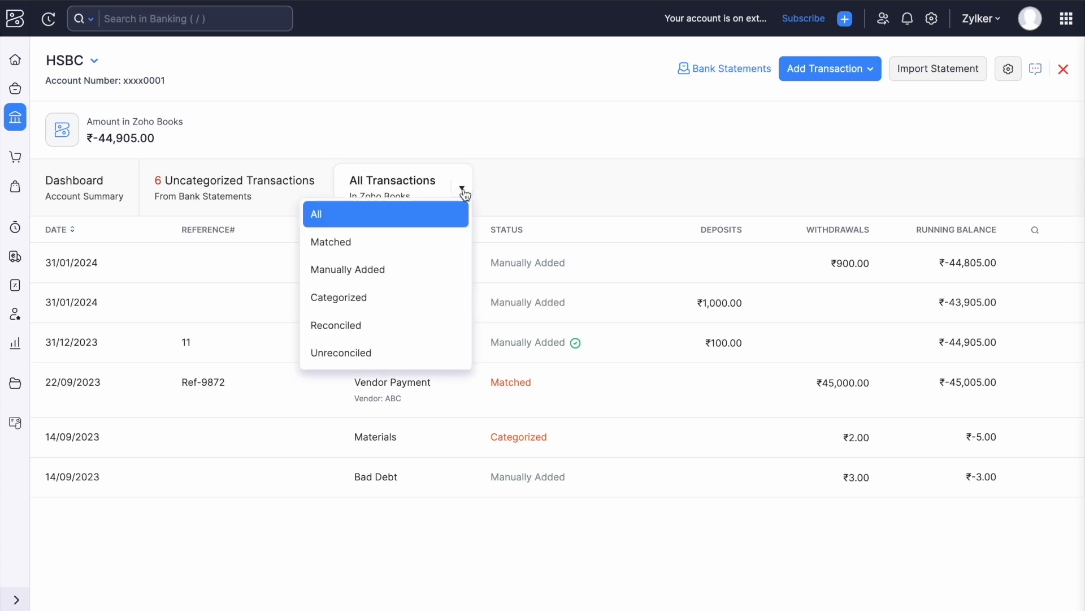
left_click(374, 297)
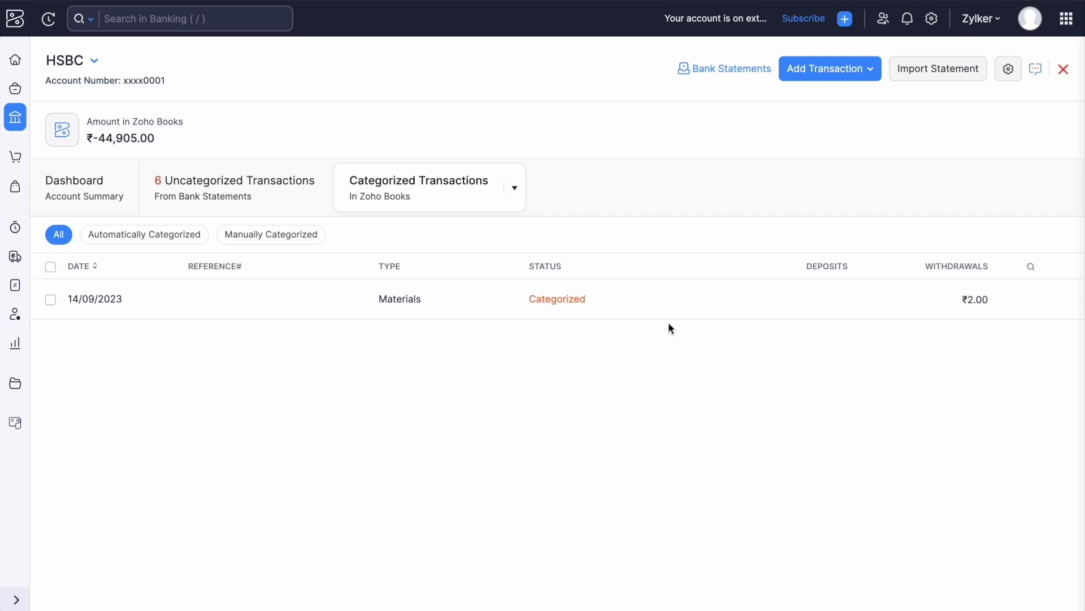
Go back to HSBC's 6 Uncategorized Transactions list.
left_click(272, 198)
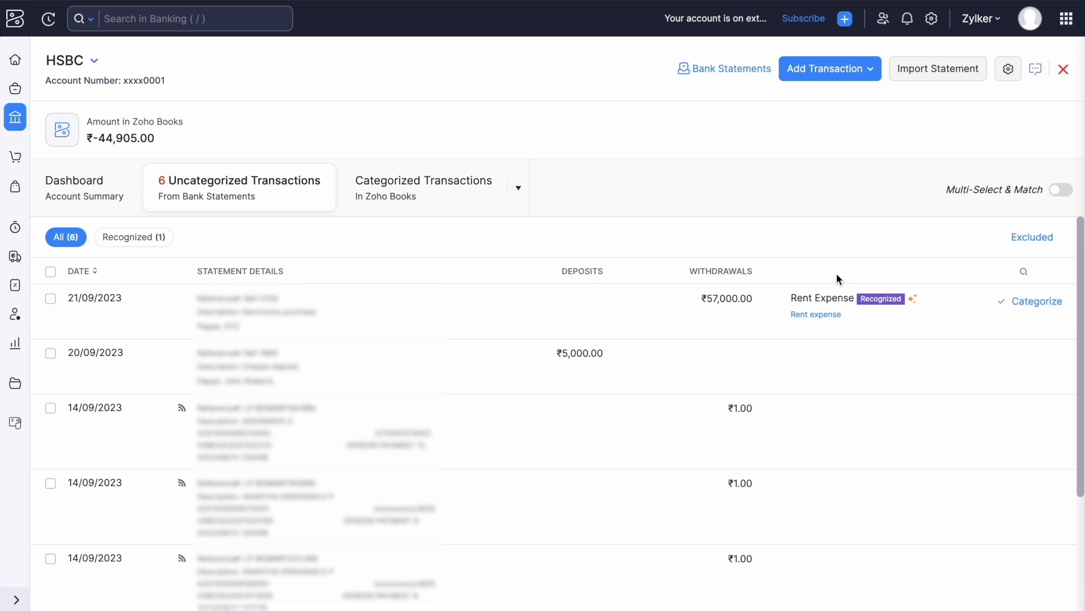
Open Manage Transaction Rules from the gear menu and edit the Rent expense rule.
left_click(1009, 71)
left_click(980, 165)
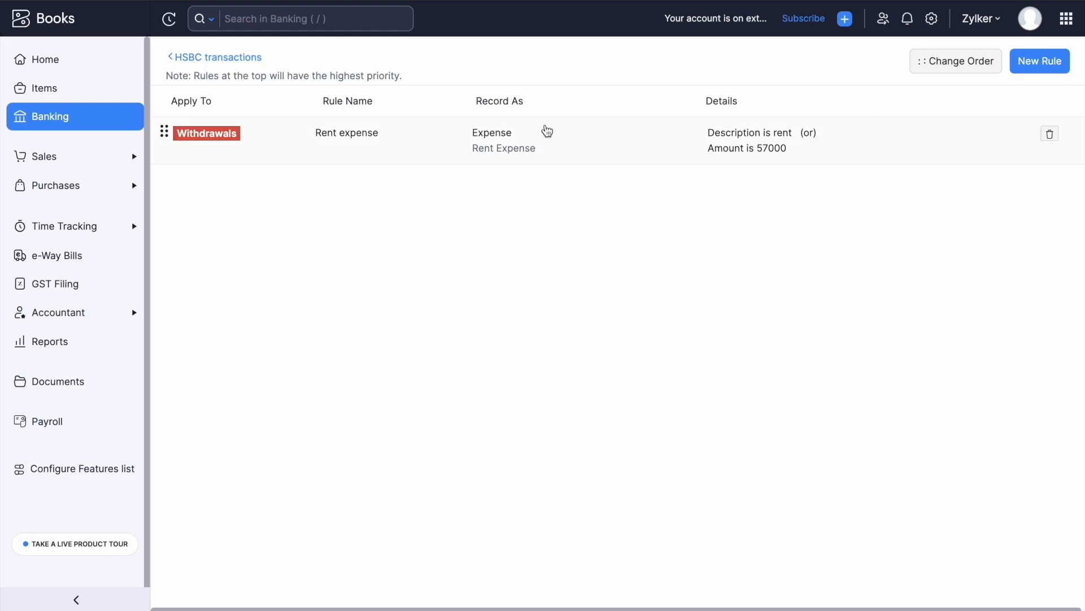
left_click(670, 139)
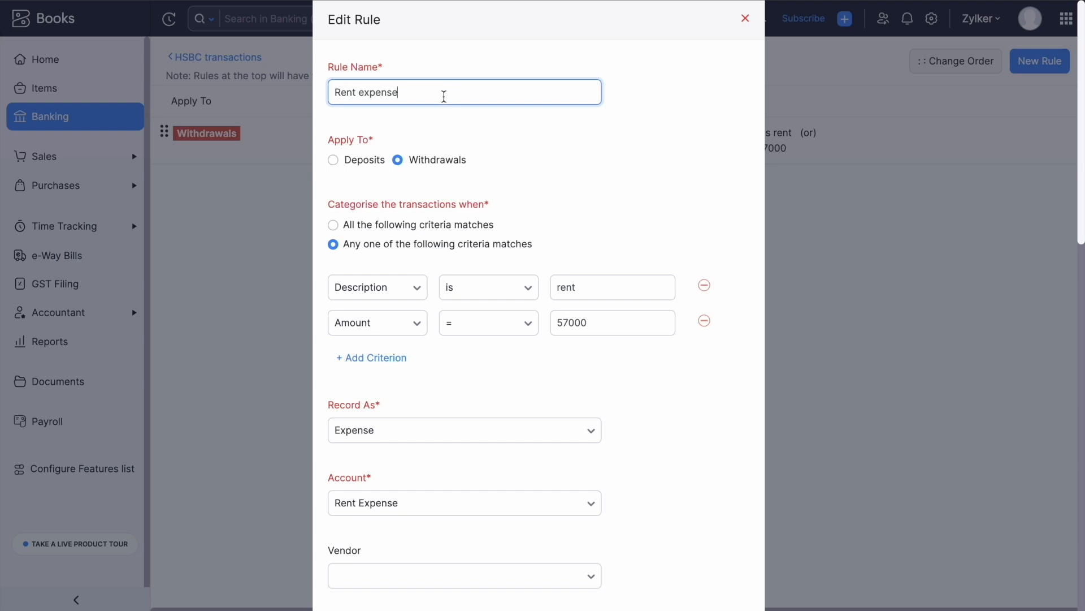
Review the Rent rule's criteria, including the rent description value.
scroll(490, 157, "down", 1)
scroll(490, 157, "down", 1)
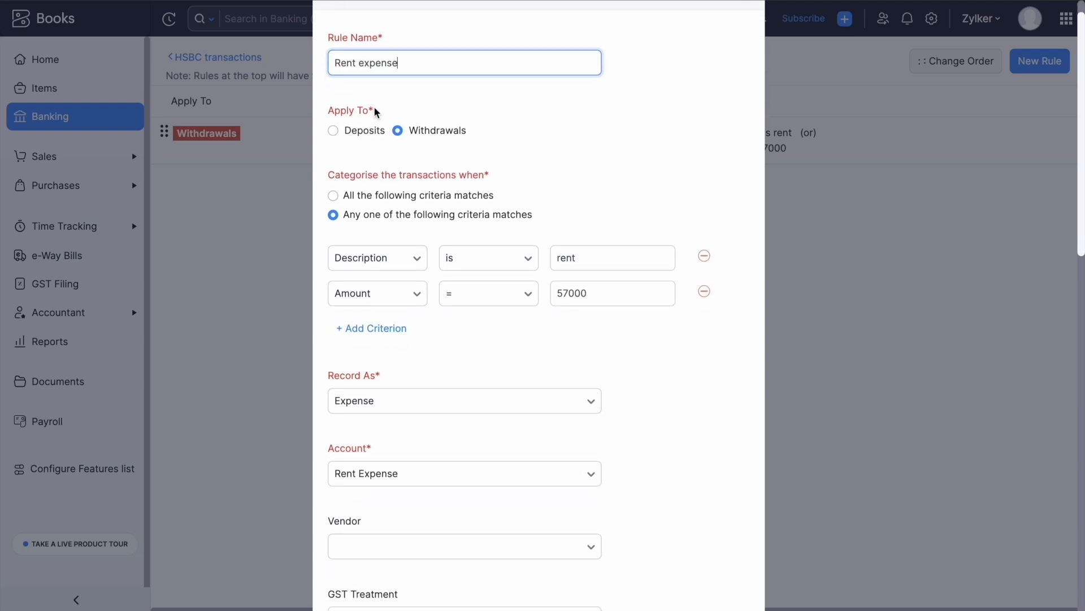
scroll(485, 145, "up", 1)
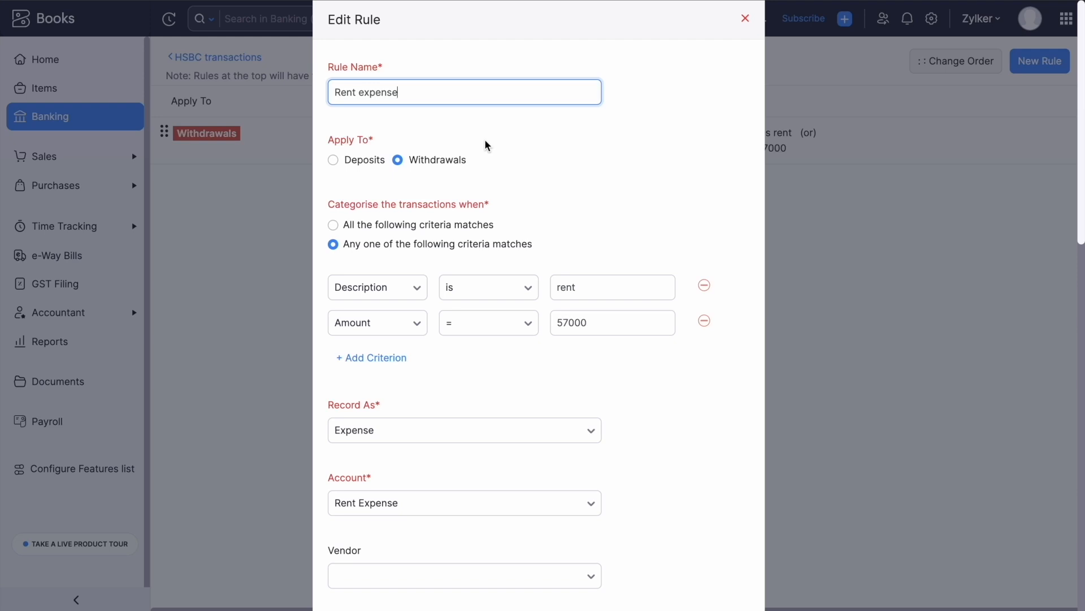
scroll(486, 146, "down", 1)
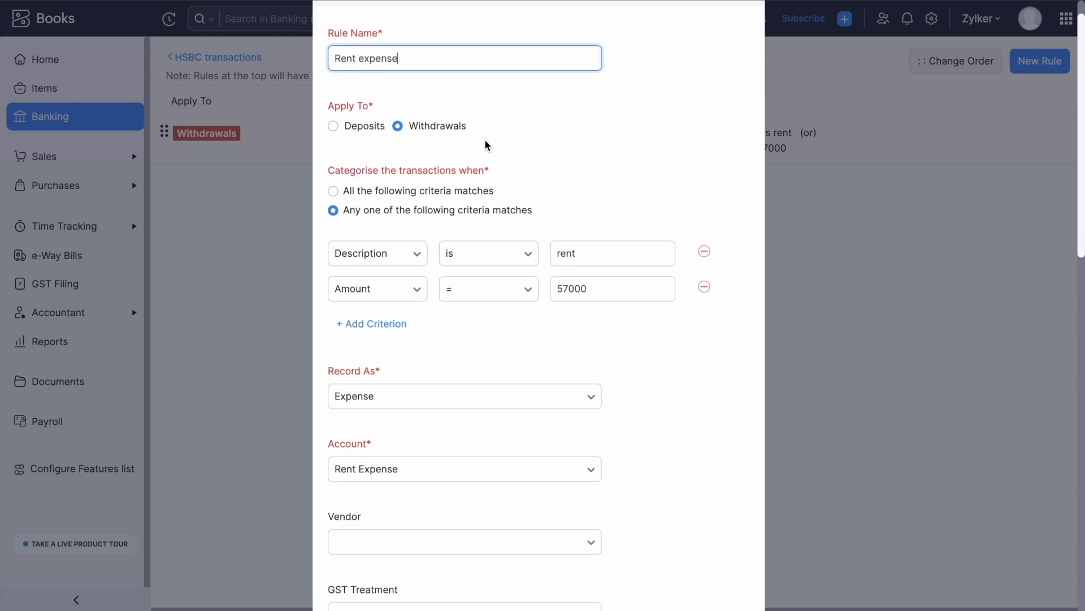
scroll(415, 138, "down", 1)
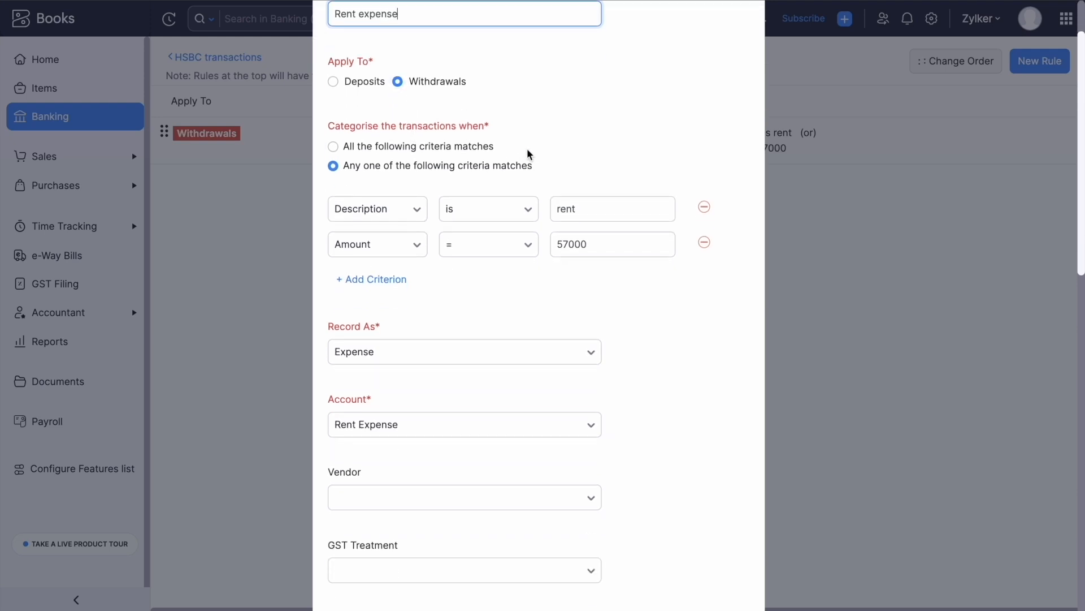
scroll(531, 153, "down", 1)
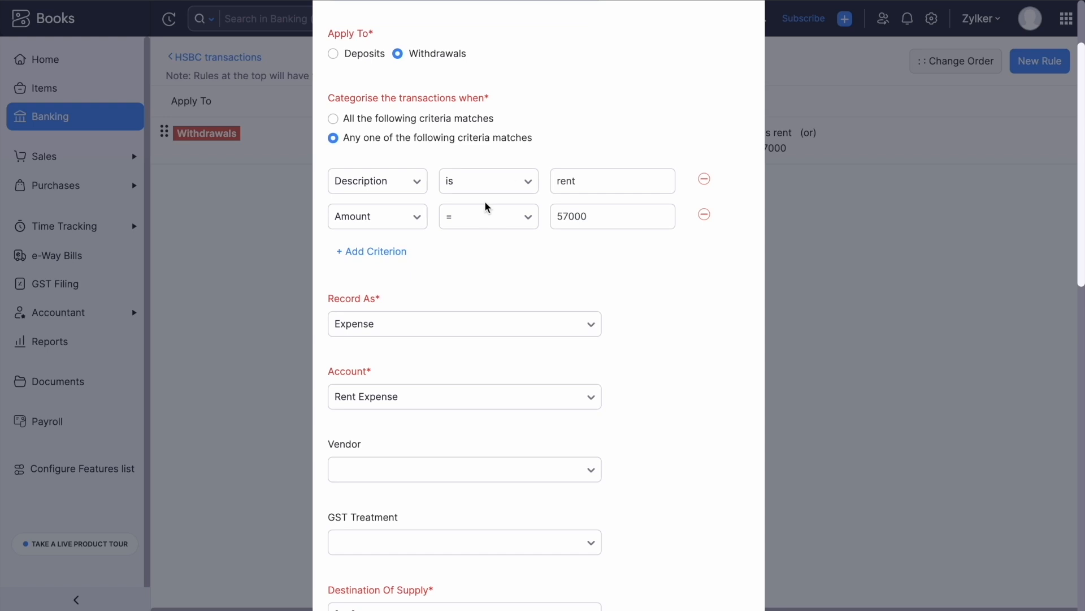
left_click(563, 175)
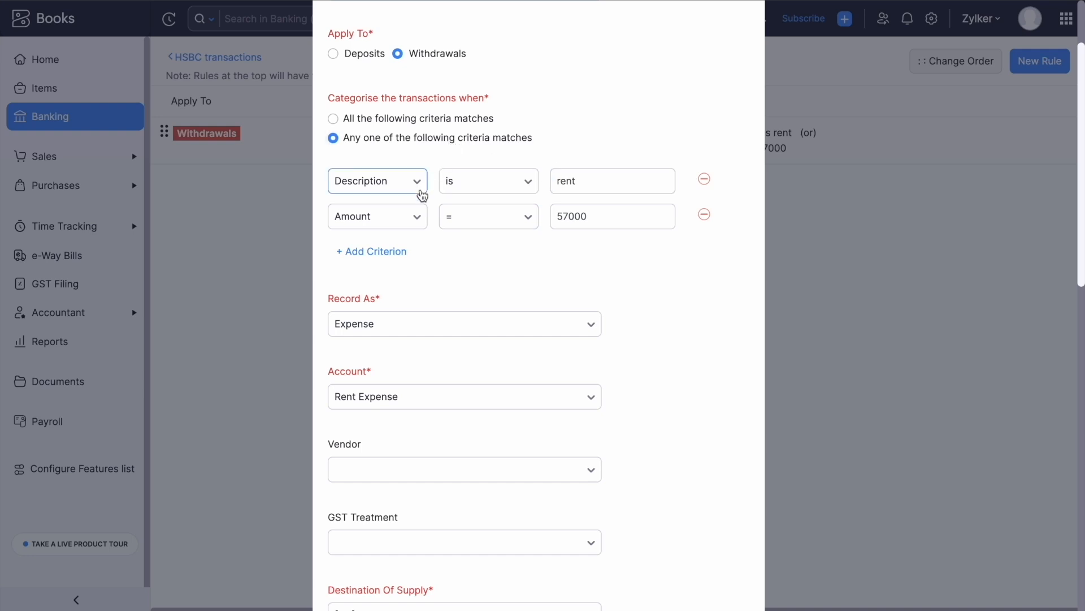
Keep Expense, Out Of Scope GST and Recognized Transactions, and save the Rent rule.
scroll(539, 183, "down", 1)
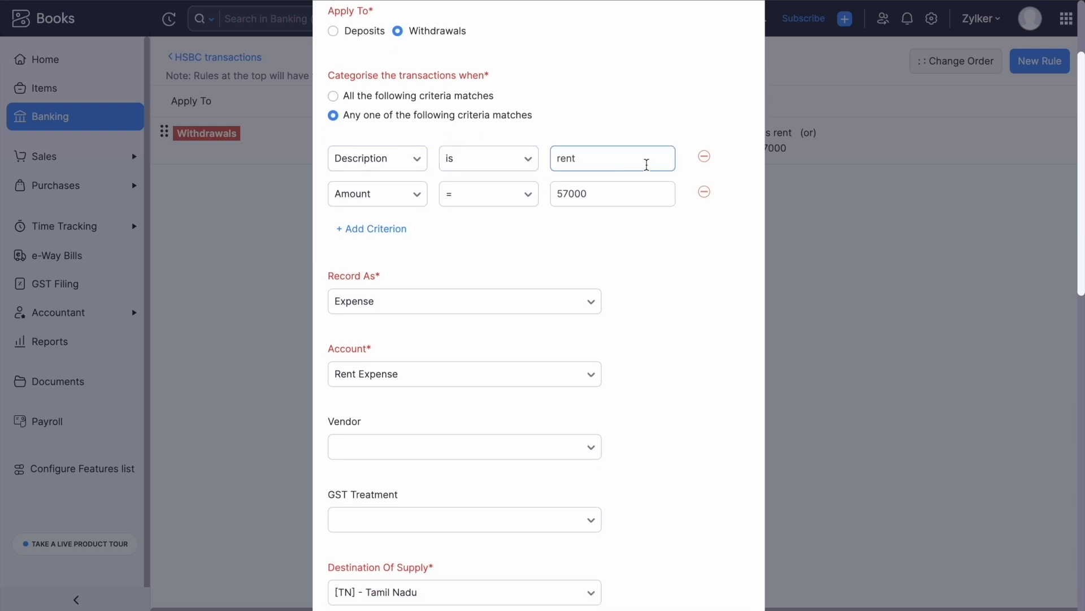
scroll(654, 162, "down", 1)
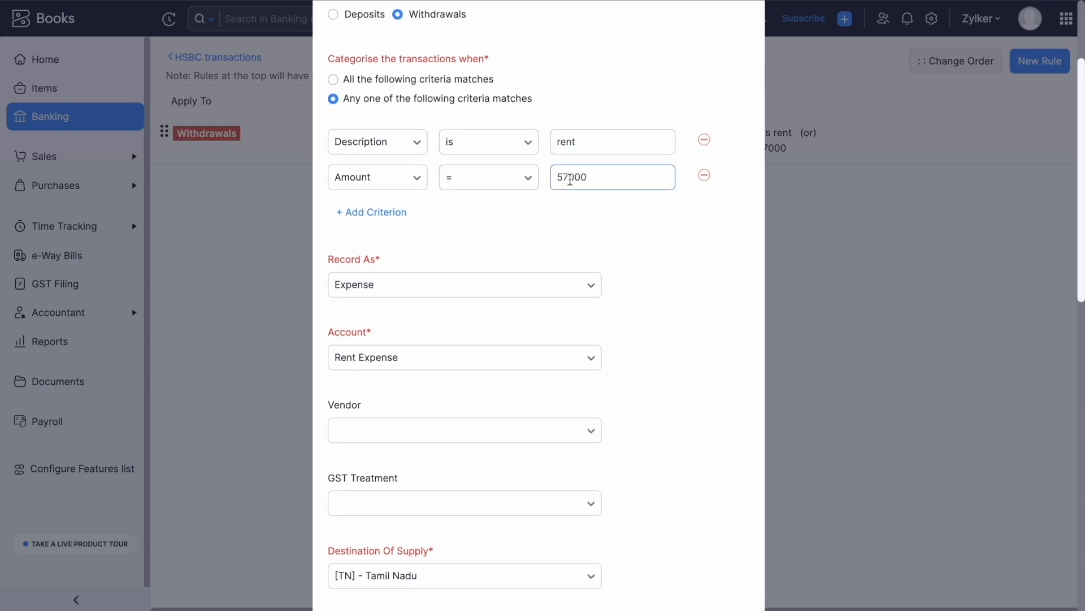
scroll(474, 207, "up", 1)
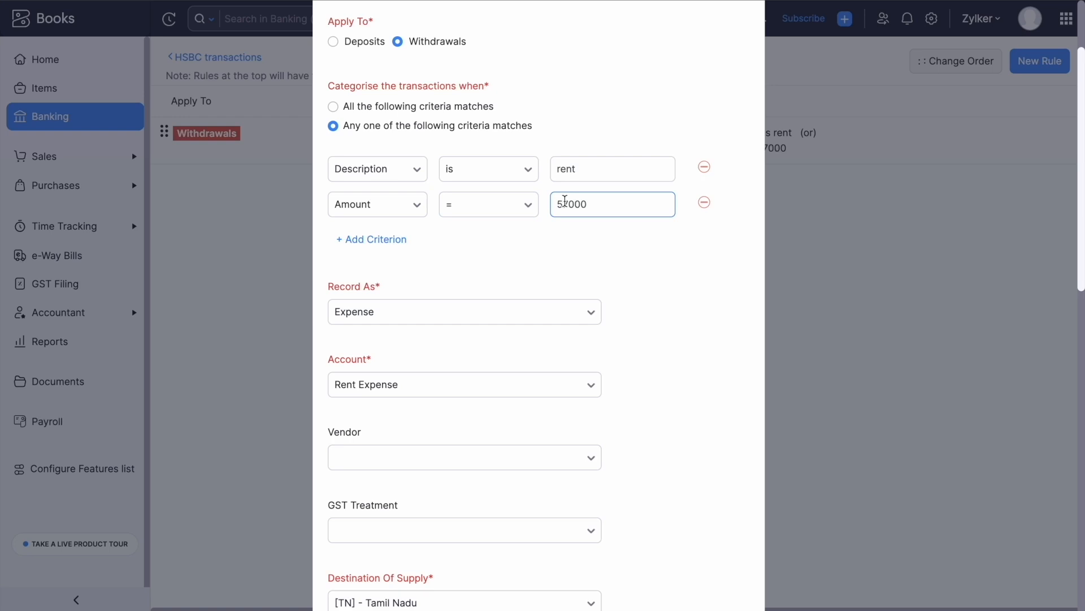
scroll(566, 202, "down", 3)
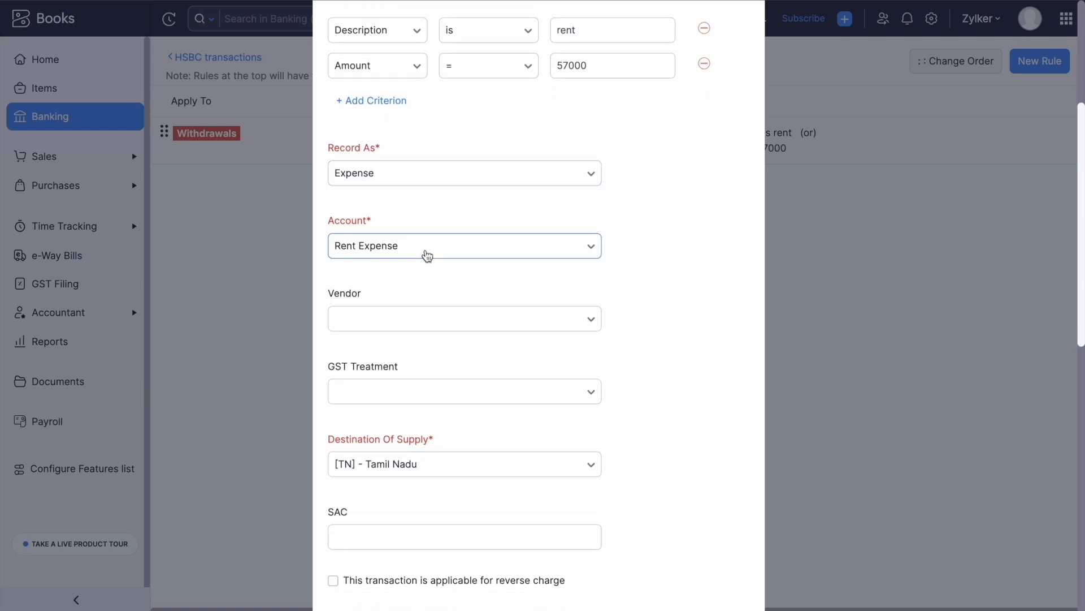
scroll(430, 181, "down", 1)
left_click(436, 169)
left_click(437, 169)
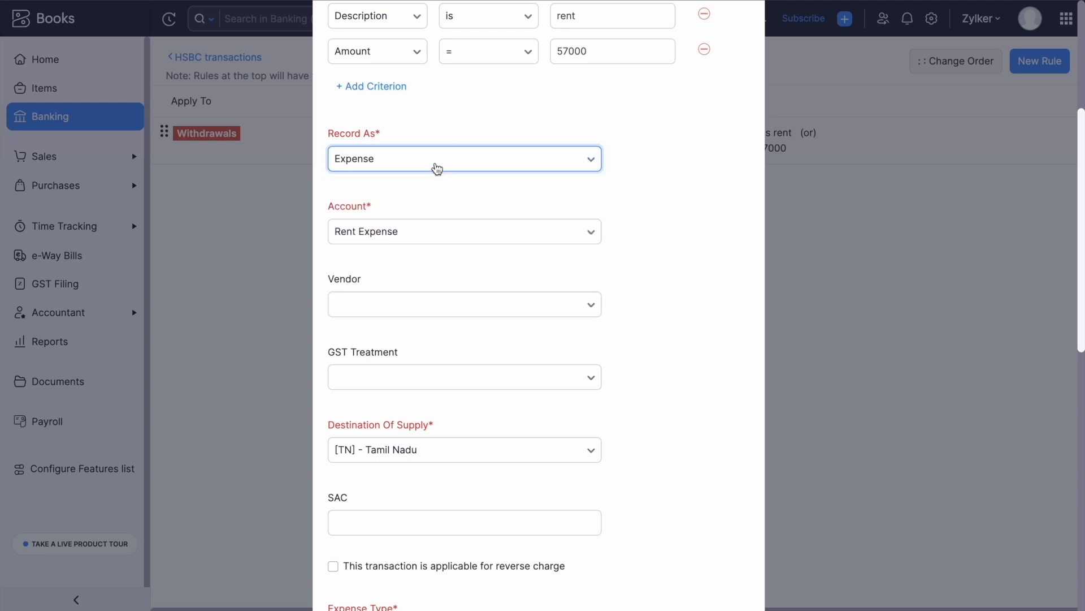
scroll(468, 314, "down", 2)
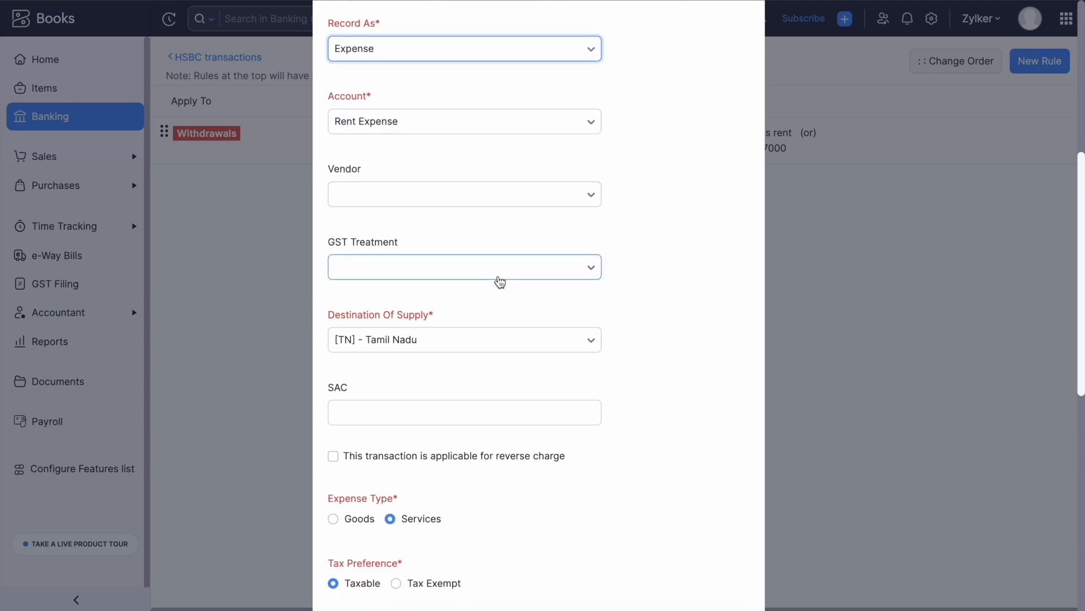
scroll(488, 288, "down", 1)
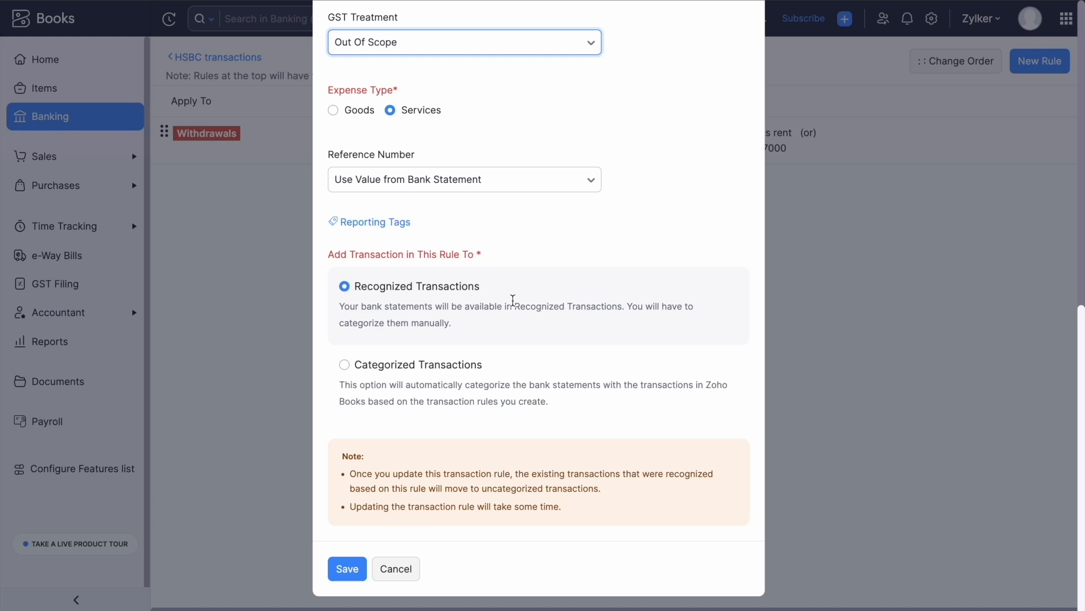
left_click(347, 568)
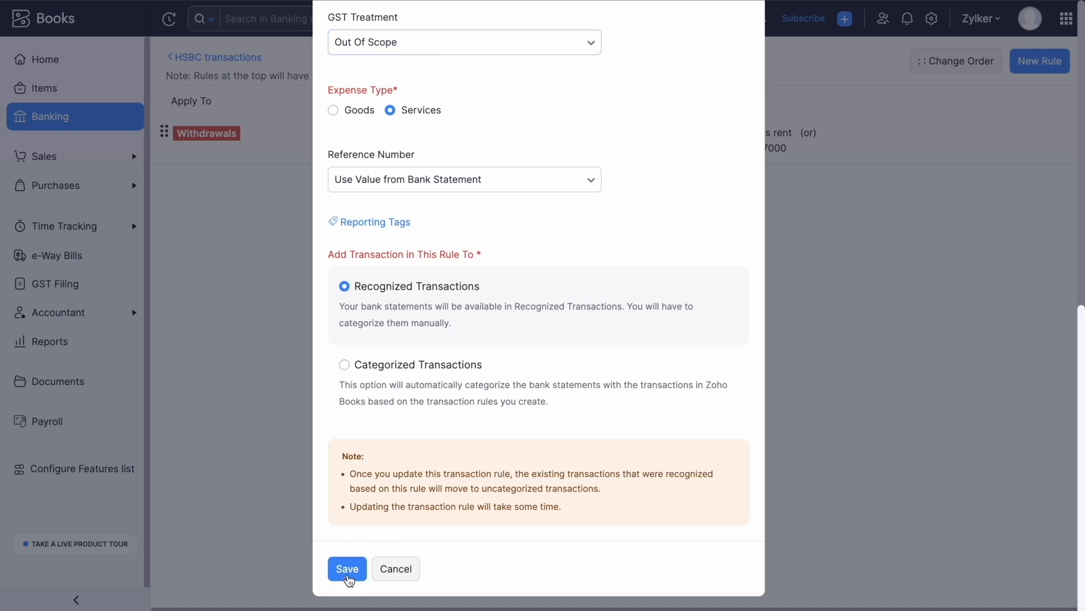
From the Banking overview, open HSBC's 6 uncategorized transactions.
left_click(75, 117)
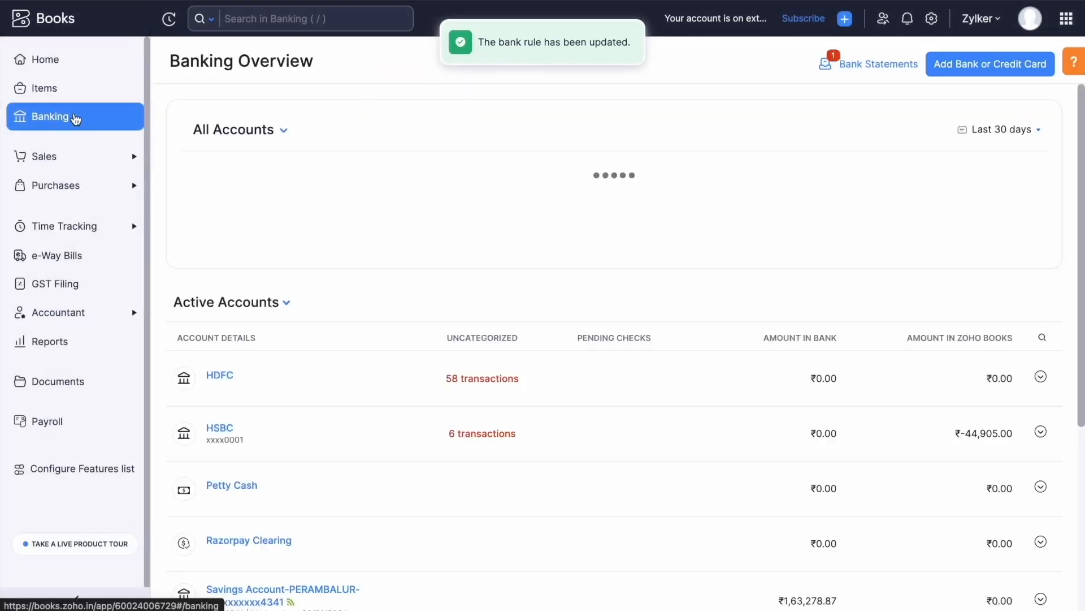
scroll(364, 225, "down", 3)
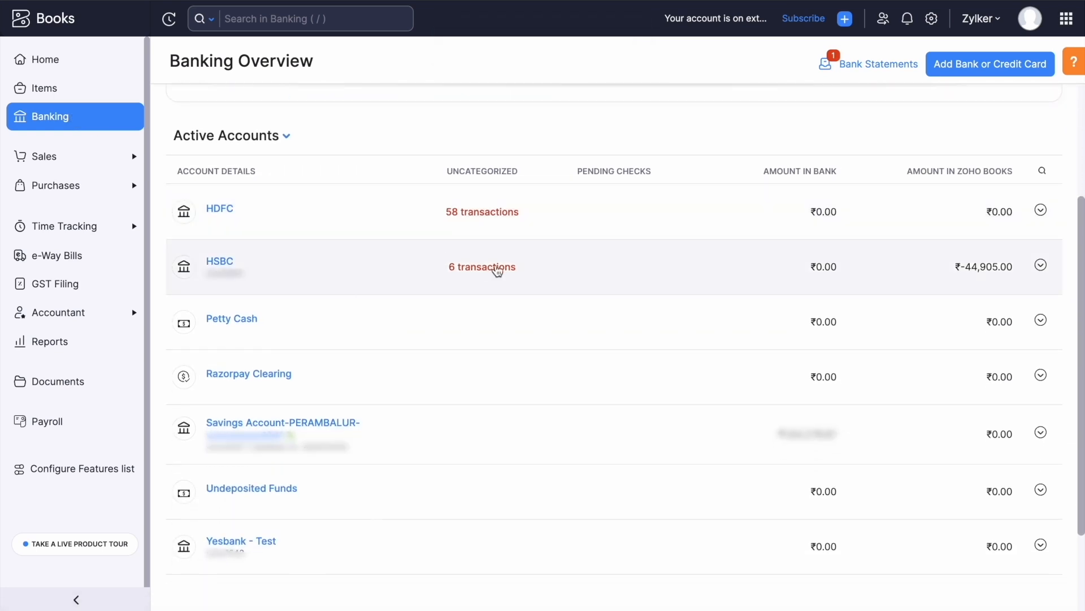
left_click(503, 273)
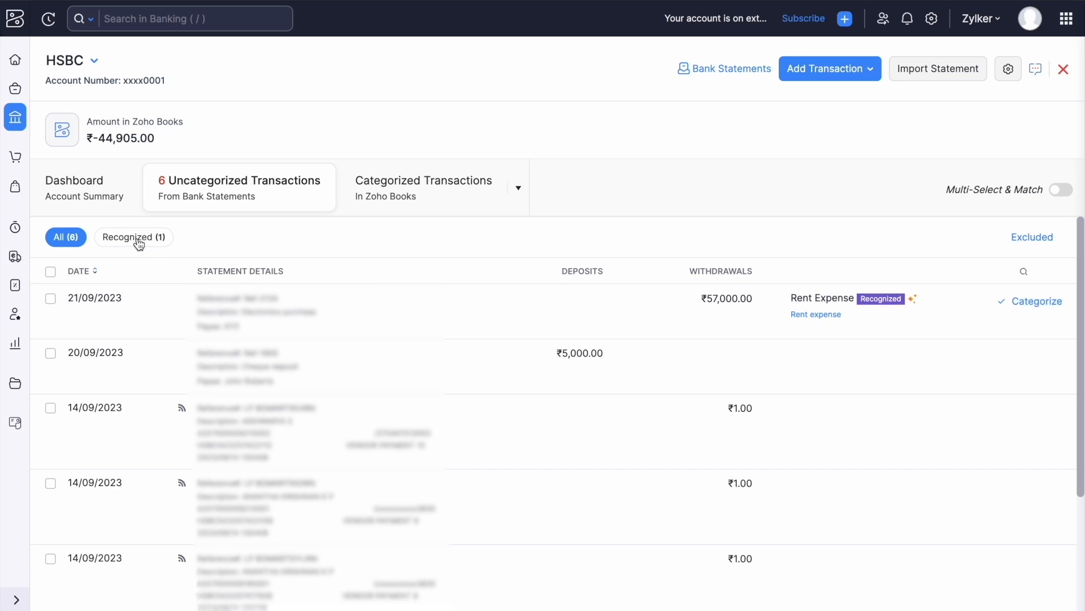
Filter to Recognized (1) and inspect the ₹57,000 Rent Expense withdrawal without categorizing it.
left_click(134, 240)
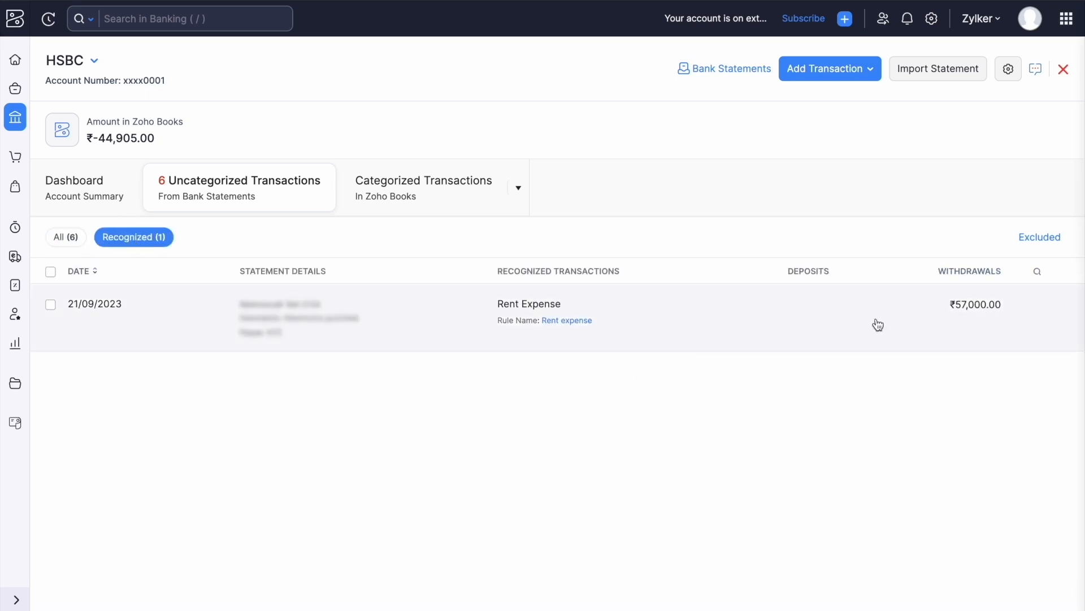
left_click_drag(240, 298, 287, 347)
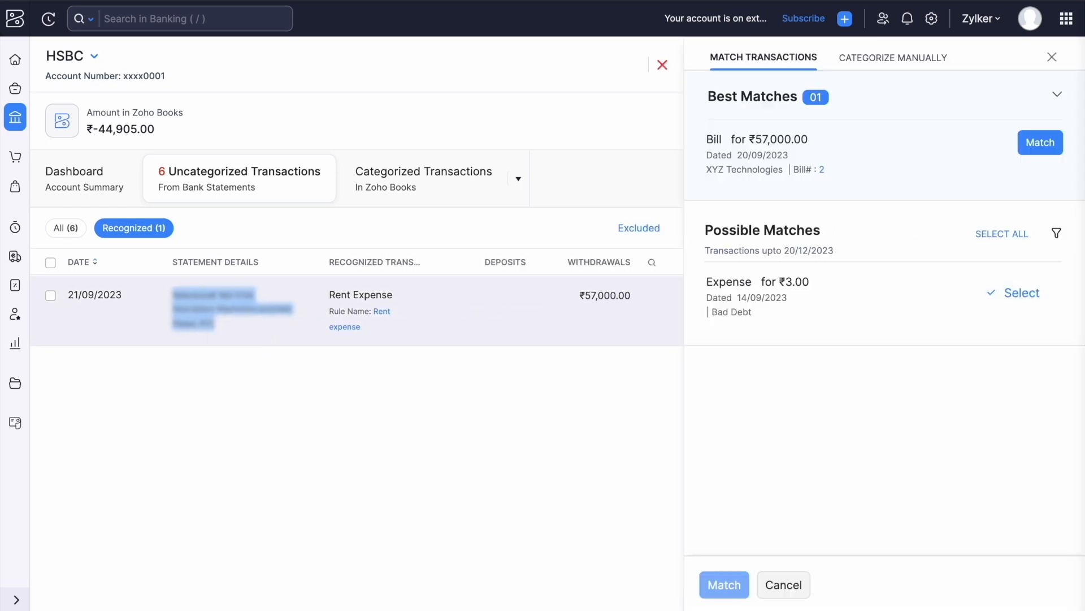
left_click(1052, 57)
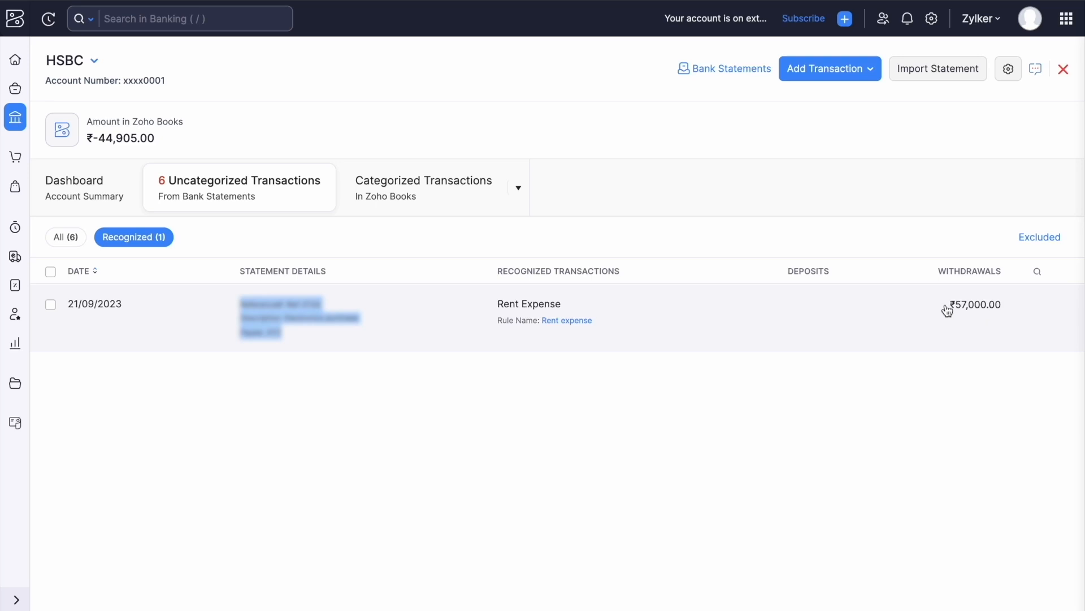
left_click(297, 397)
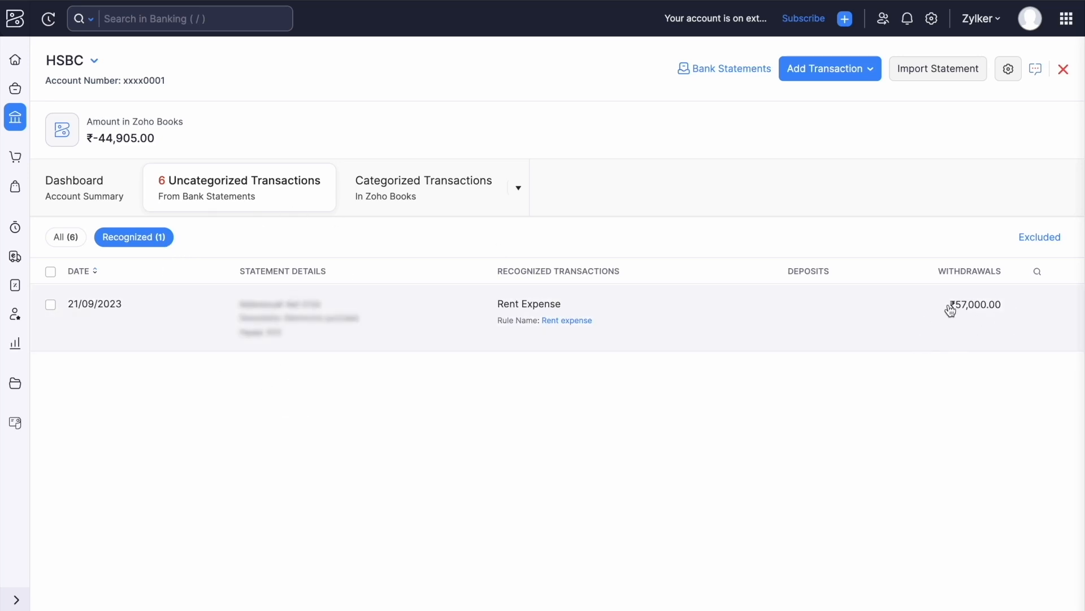
left_click(974, 318)
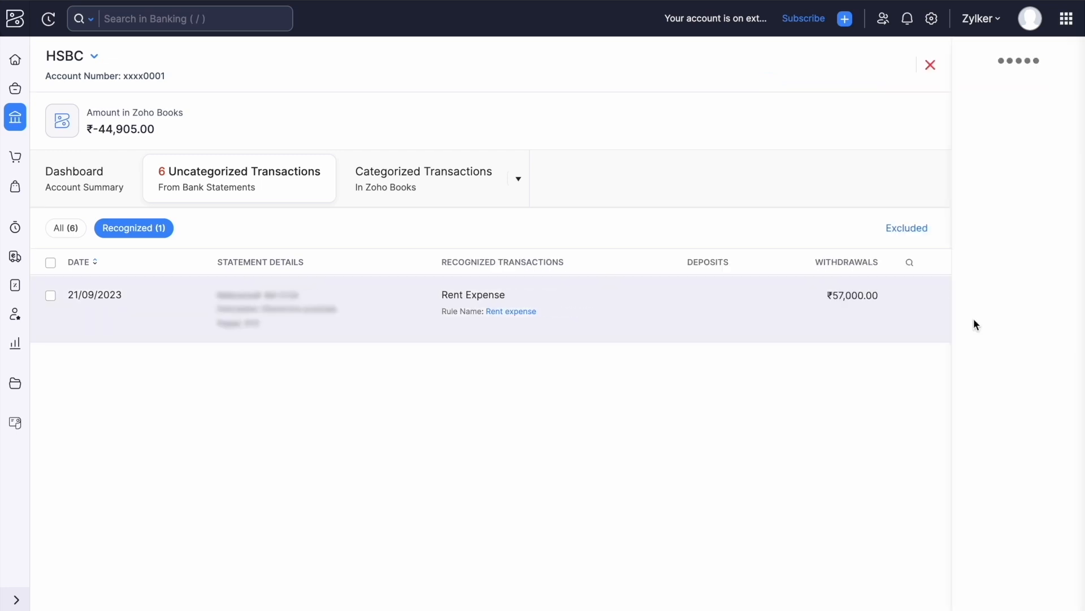
left_click(896, 59)
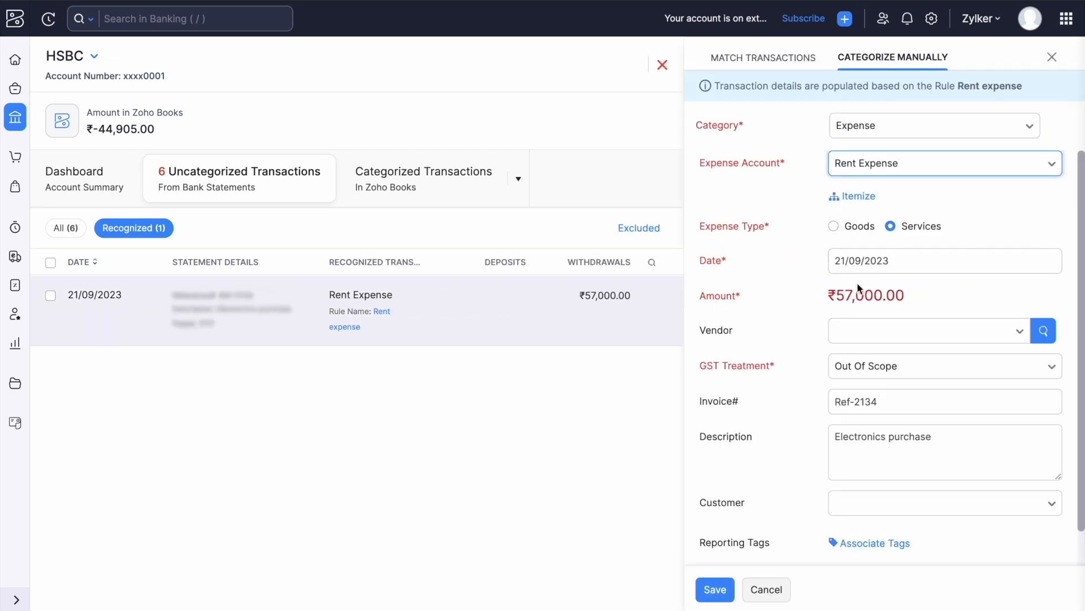
scroll(836, 359, "down", 2)
scroll(838, 362, "up", 2)
left_click(767, 589)
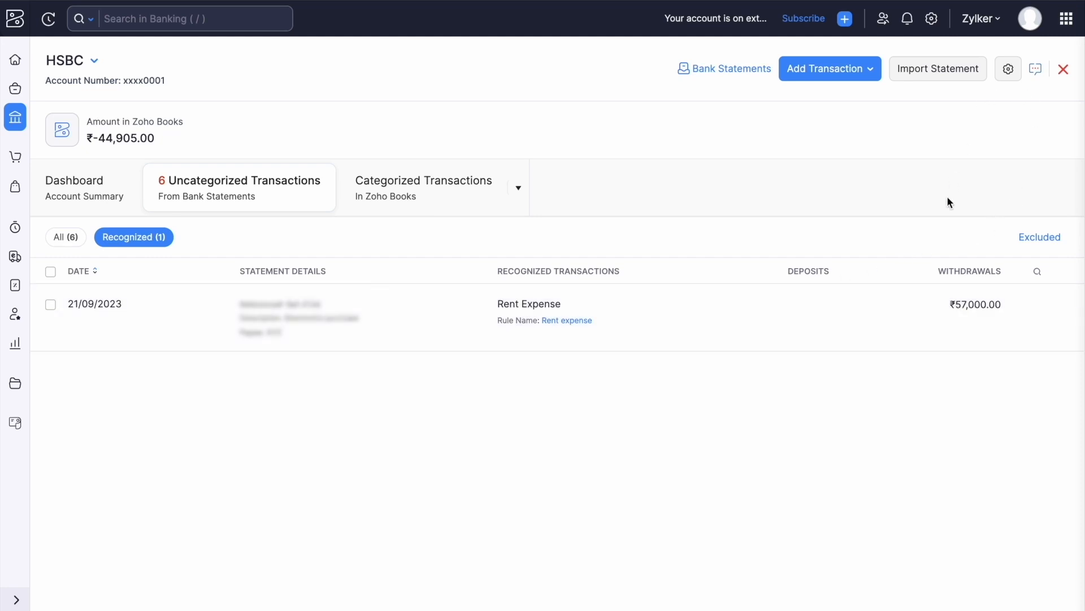
Switch the Rent expense rule to Categorized Transactions, allowing Zoho Books to categorize bank statements, and save.
left_click(1008, 68)
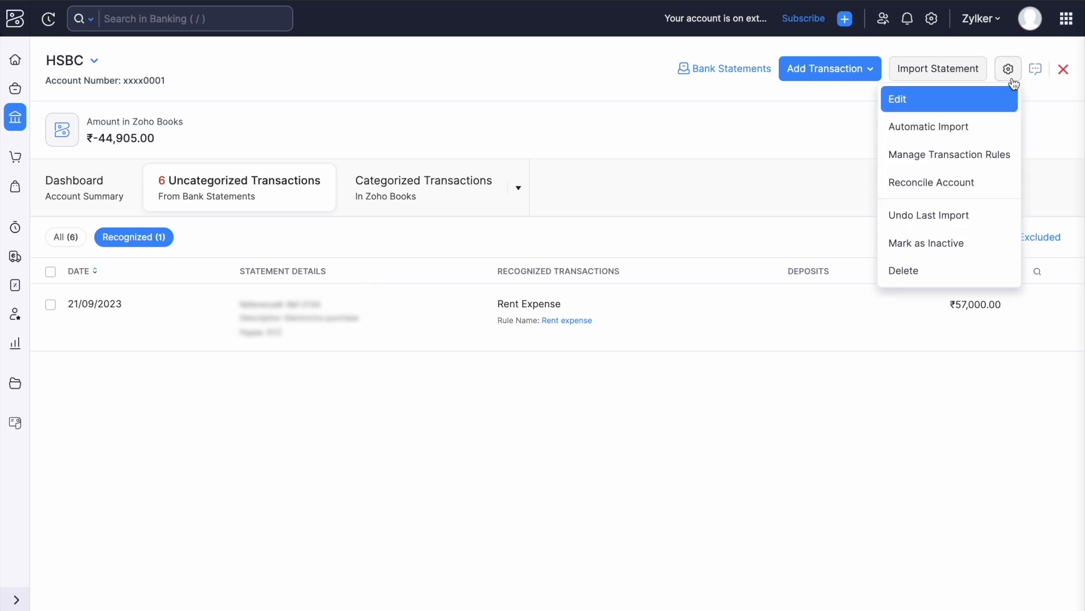
left_click(950, 158)
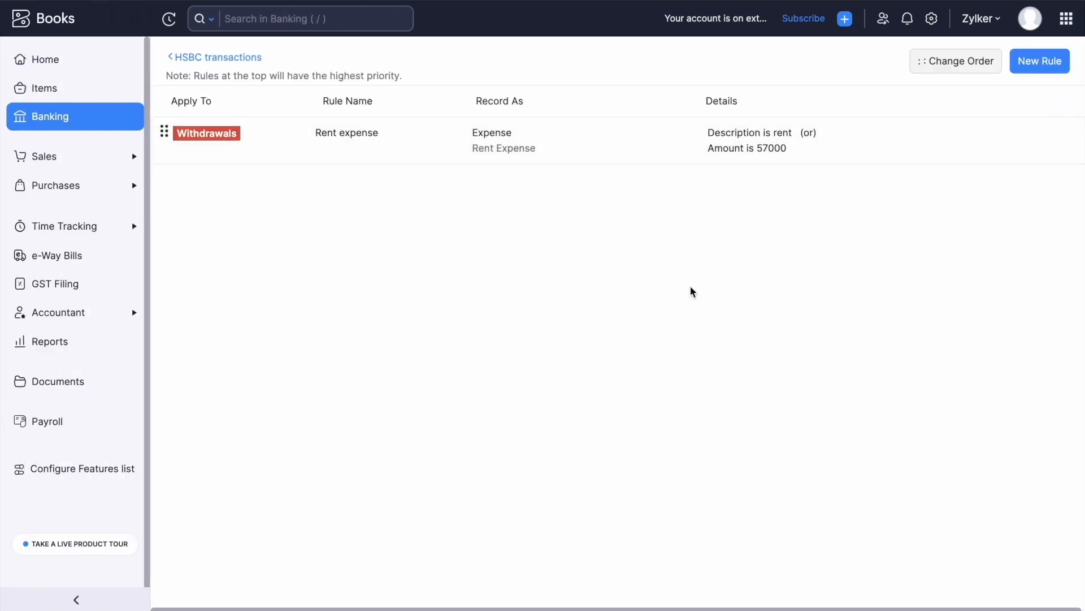
left_click(830, 140)
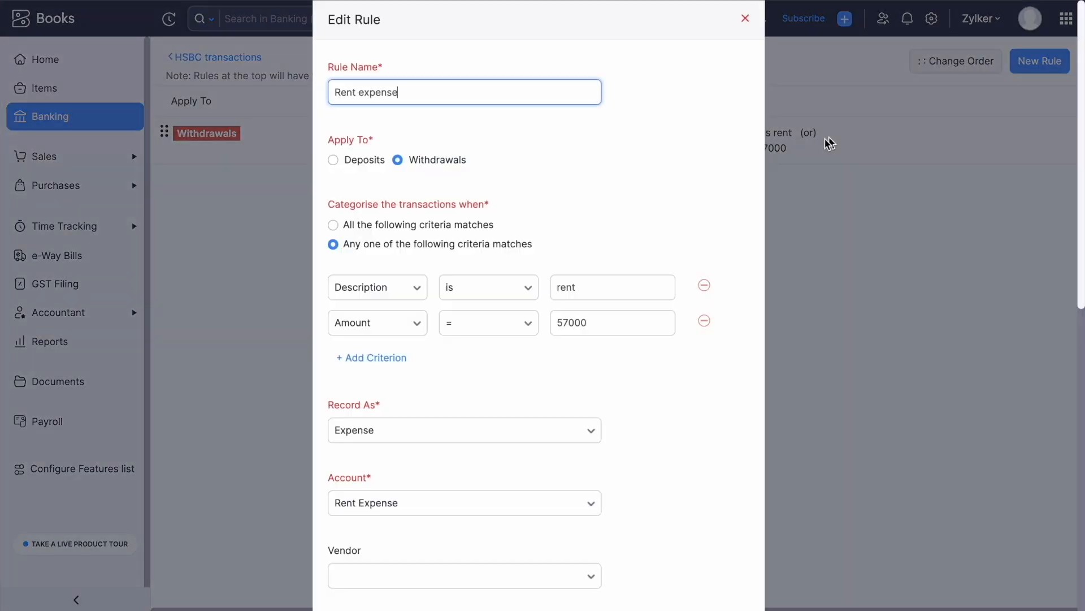
scroll(628, 298, "down", 6)
scroll(628, 306, "down", 5)
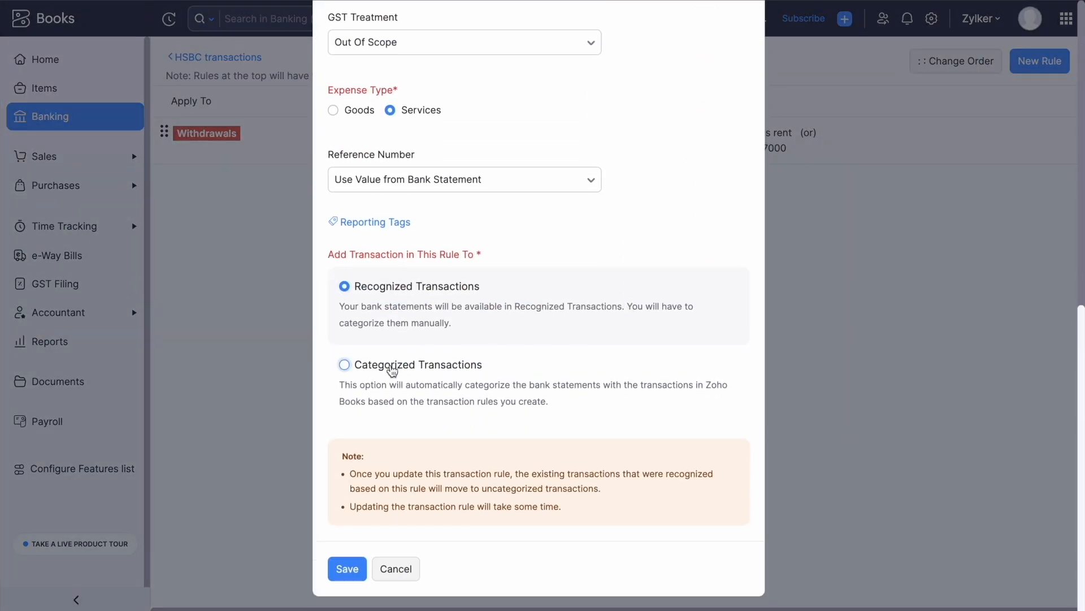
left_click(344, 367)
scroll(356, 415, "down", 1)
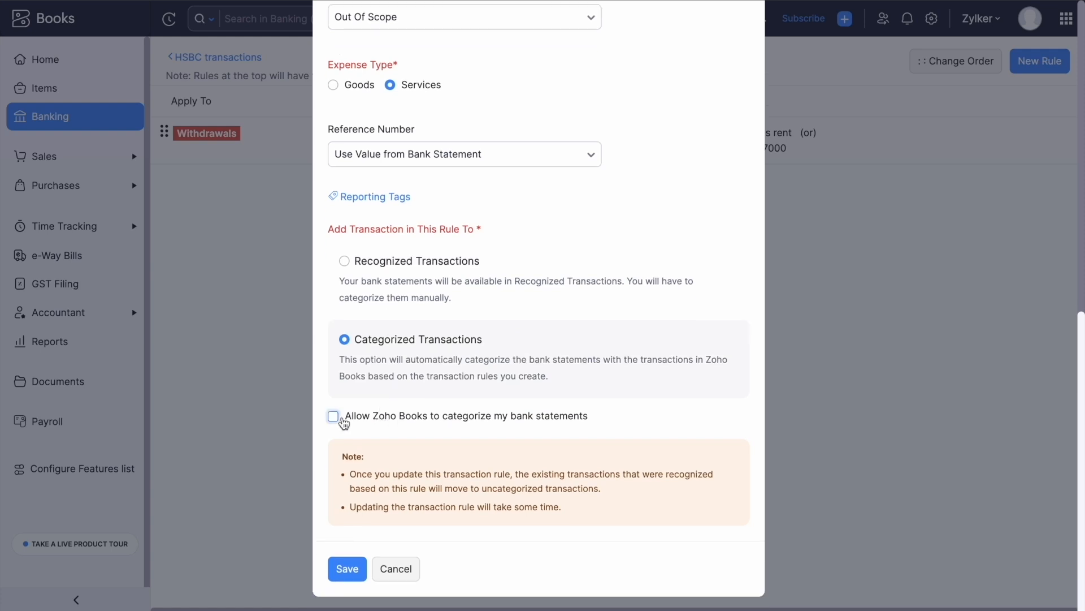
left_click(332, 417)
left_click(346, 568)
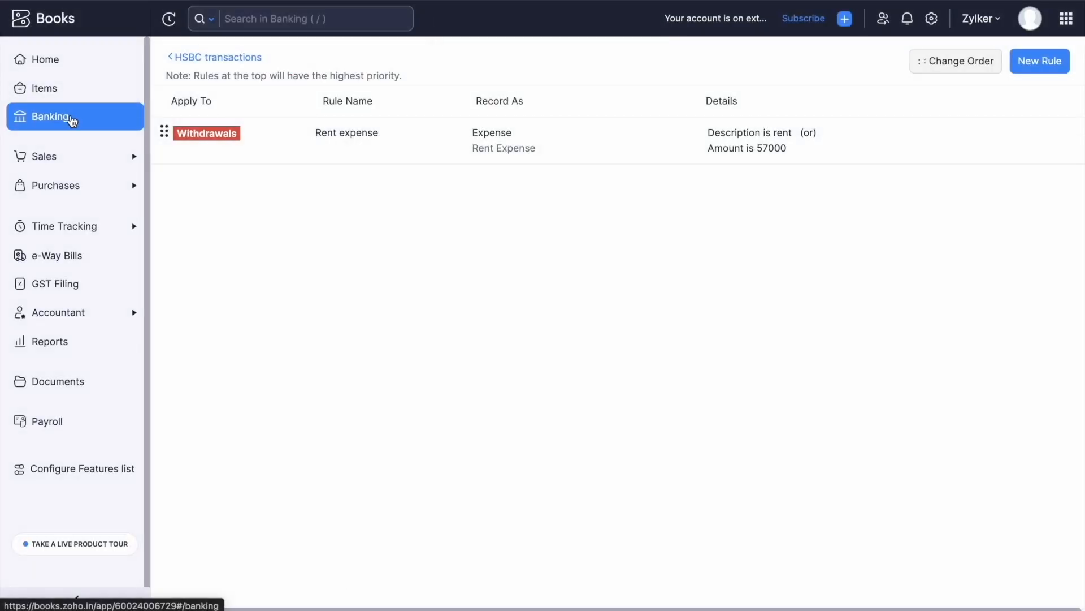
Return to Banking Overview and list HSBC's six uncategorized transactions.
left_click(72, 121)
scroll(525, 406, "down", 3)
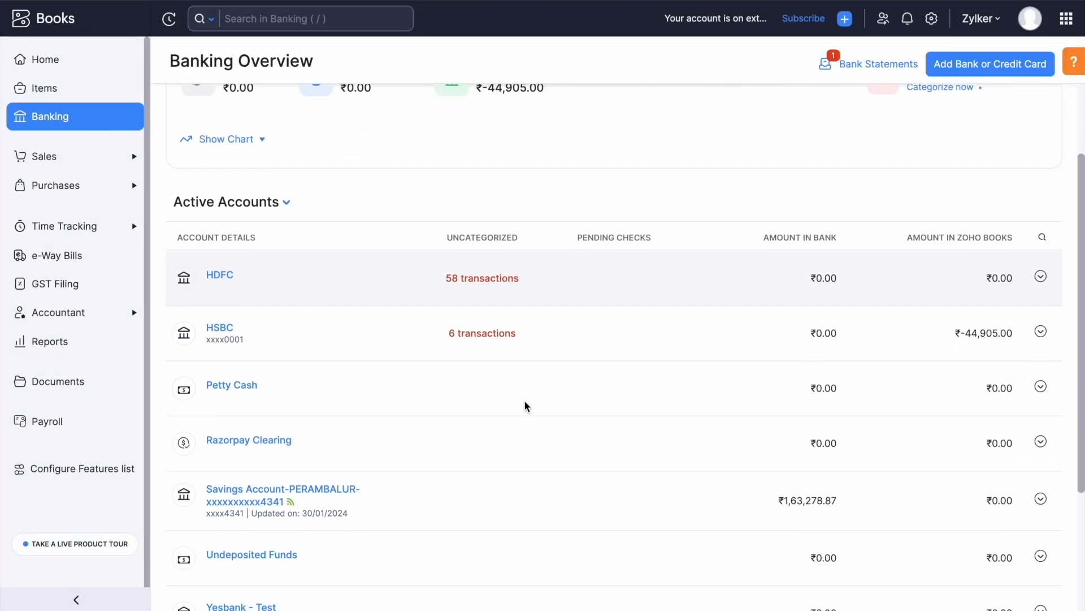
scroll(525, 406, "down", 1)
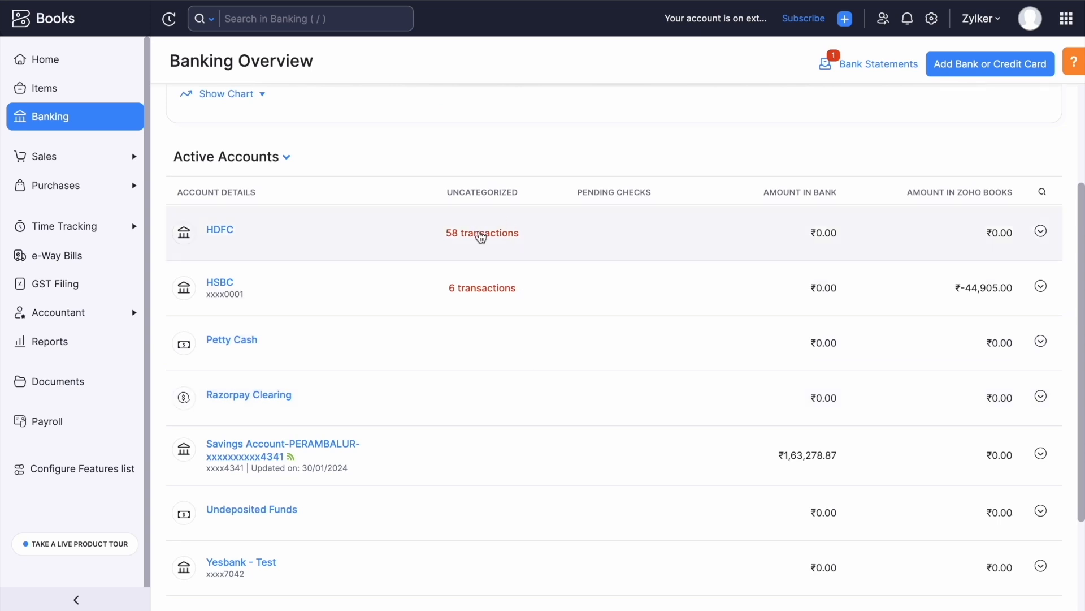
left_click(485, 287)
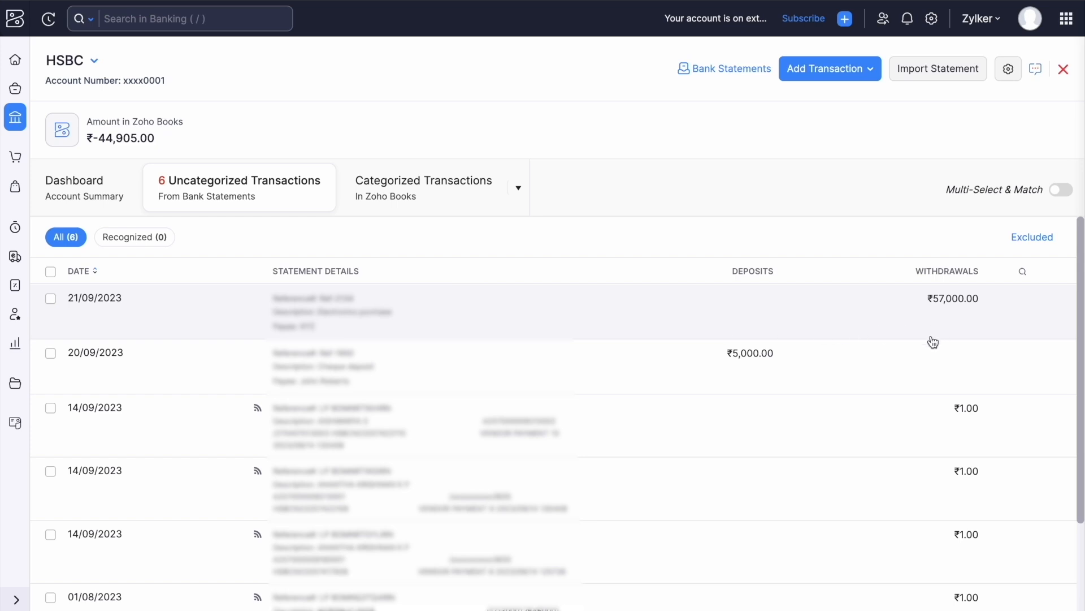
scroll(890, 395, "down", 2)
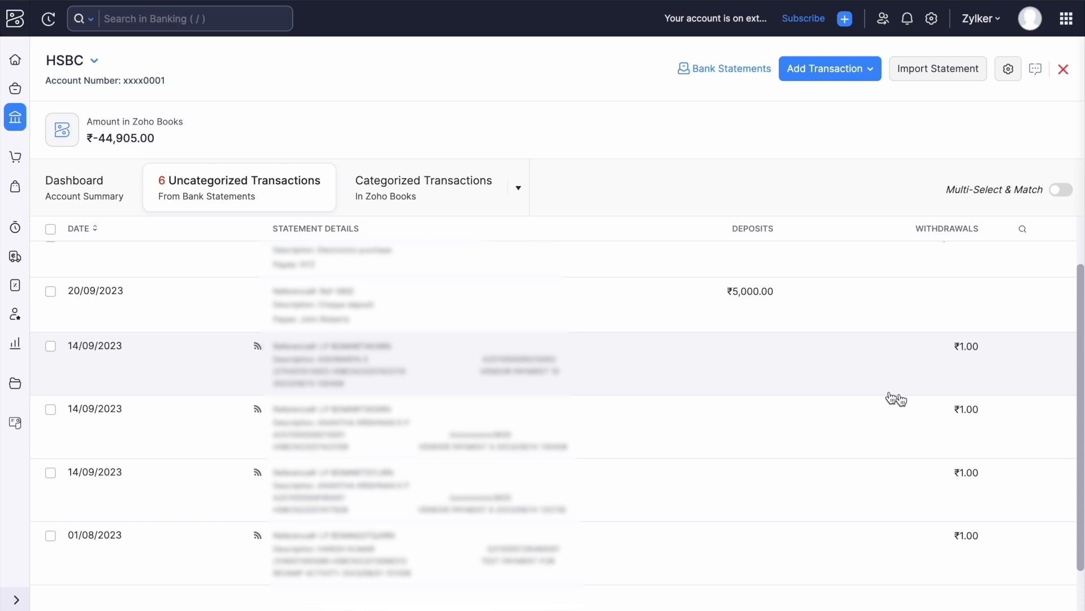
Search matches for the 14/09/2023 ₹1.00 withdrawal with Amount To 3, finding a ₹3.00 Bad Debt expense.
left_click(933, 367)
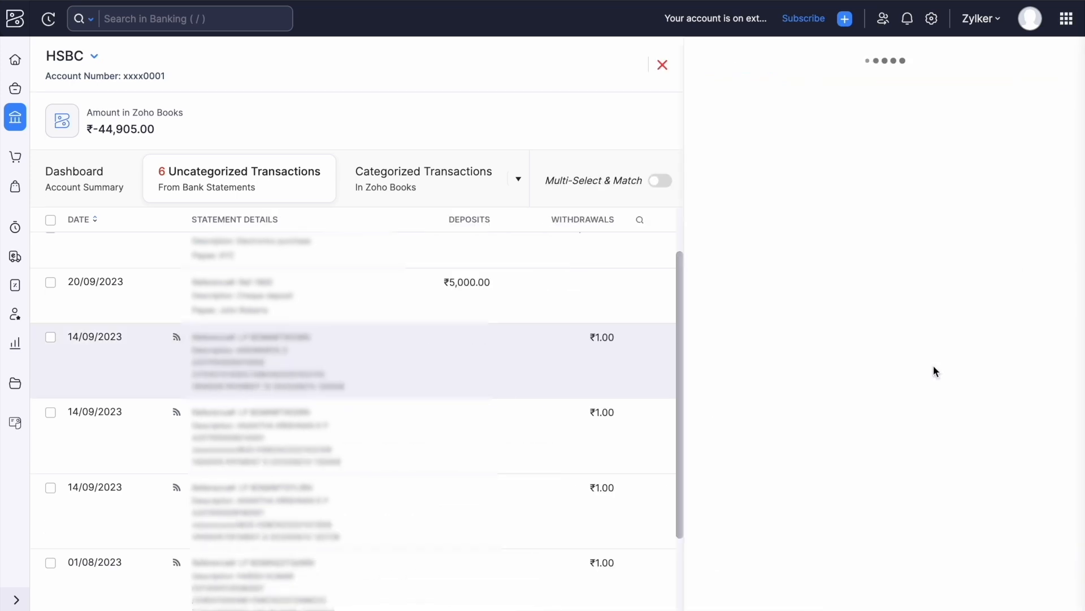
left_click(766, 58)
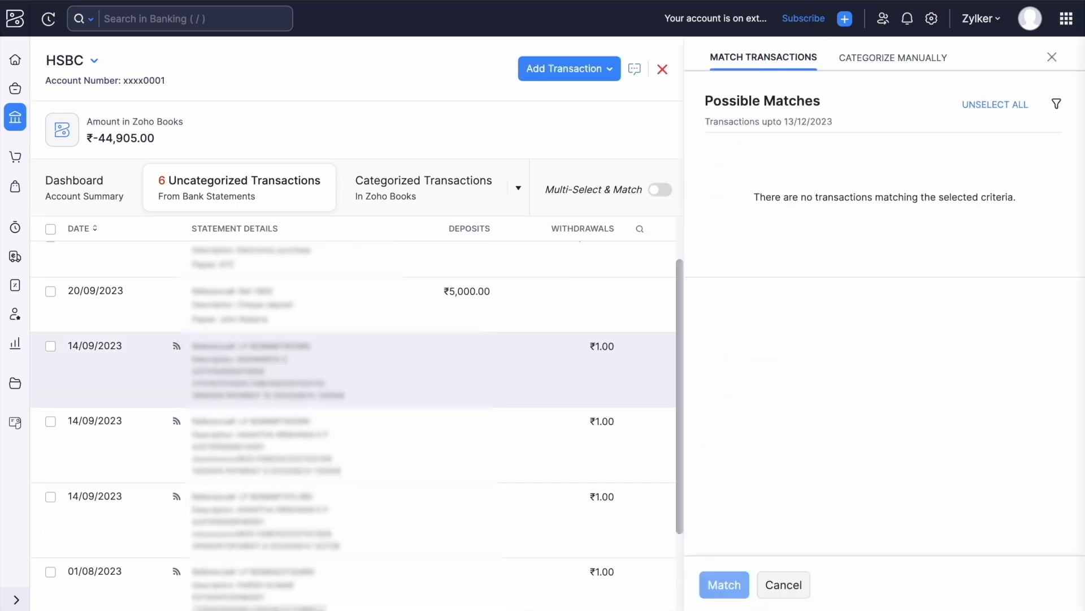
left_click(1056, 104)
left_click(1050, 105)
left_click(1056, 105)
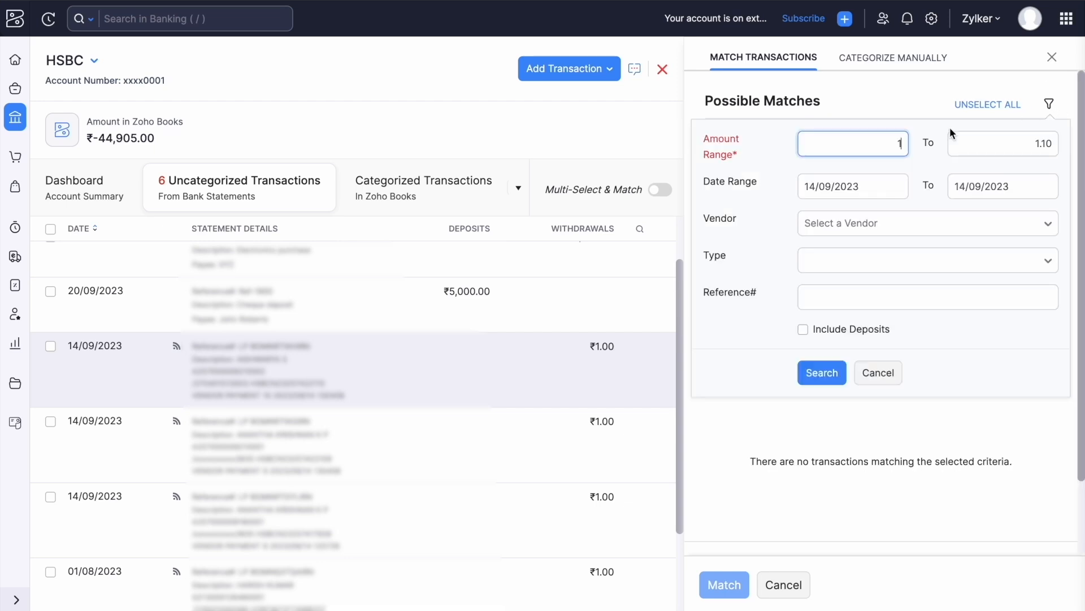
left_click(1049, 144)
key("BackSpace")
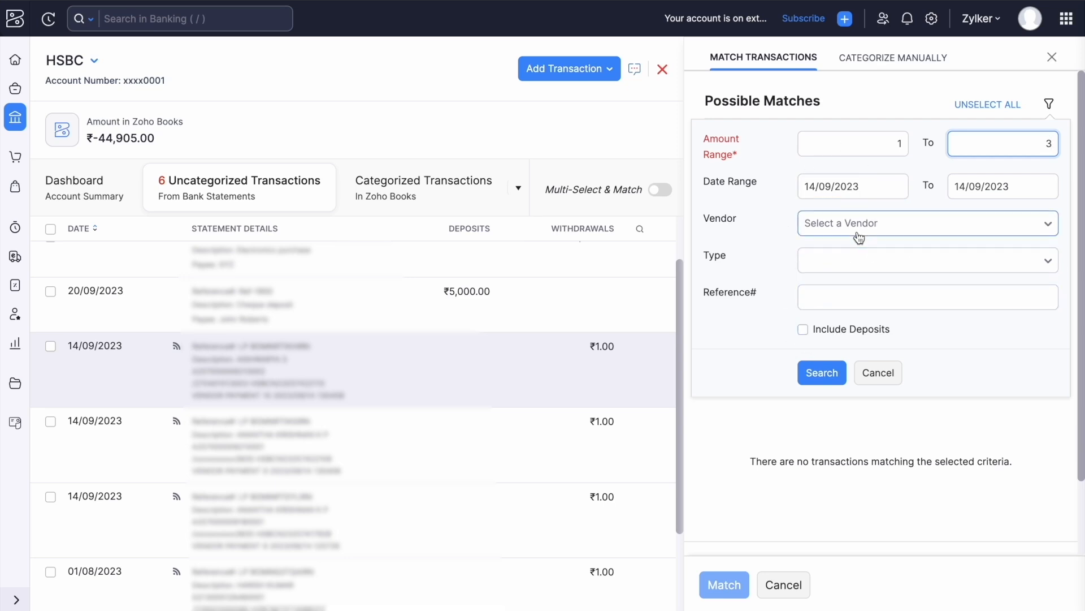
left_click(822, 373)
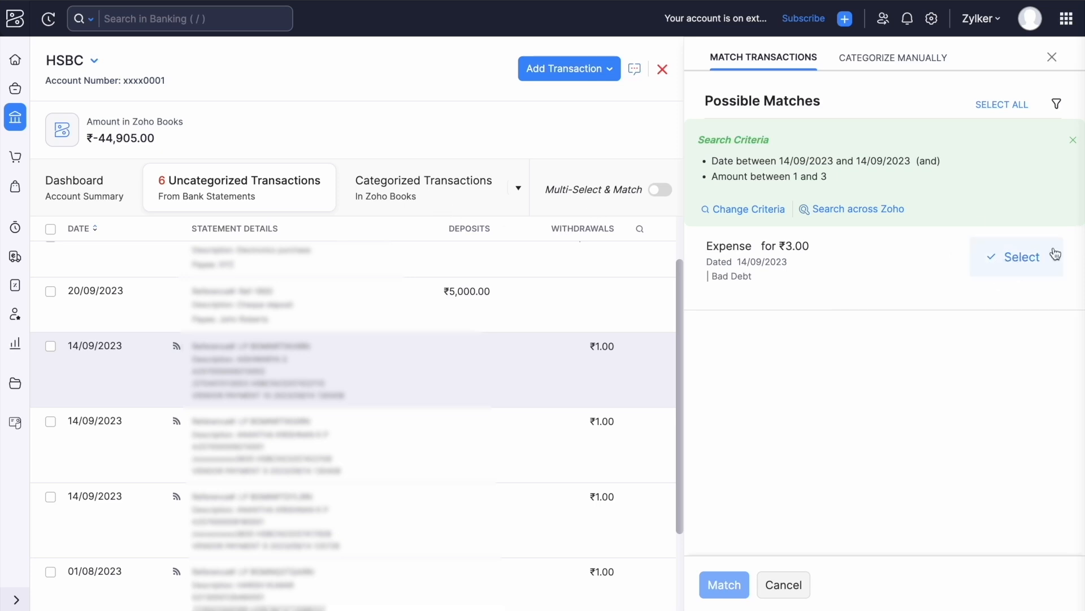
Select the ₹3.00 Bad Debt expense as the match, leaving a ₹-2.00 difference.
left_click(1012, 261)
scroll(903, 424, "down", 1)
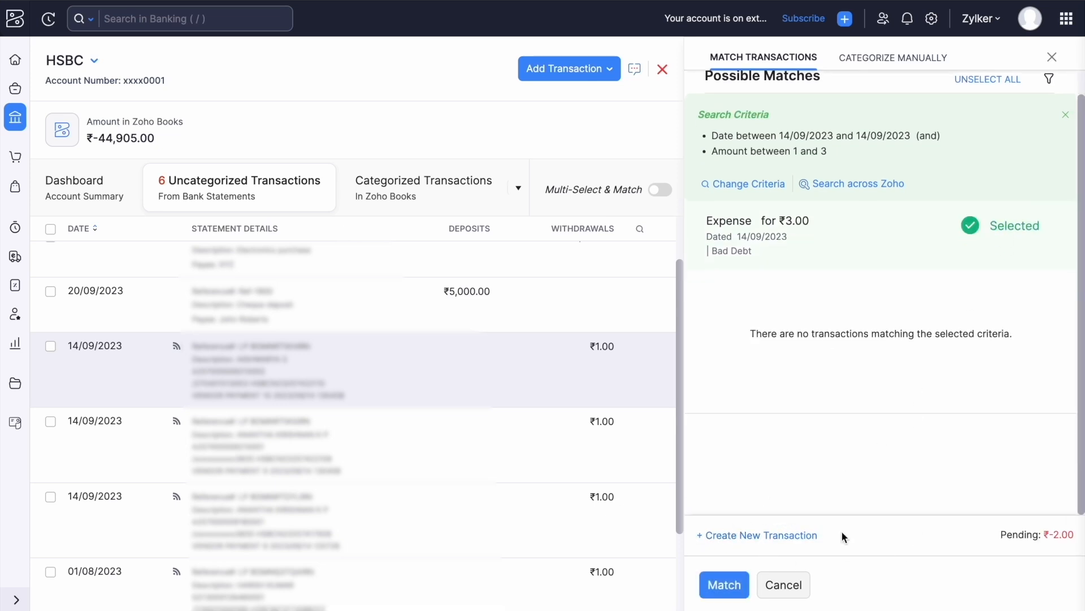
left_click_drag(1075, 534, 1039, 535)
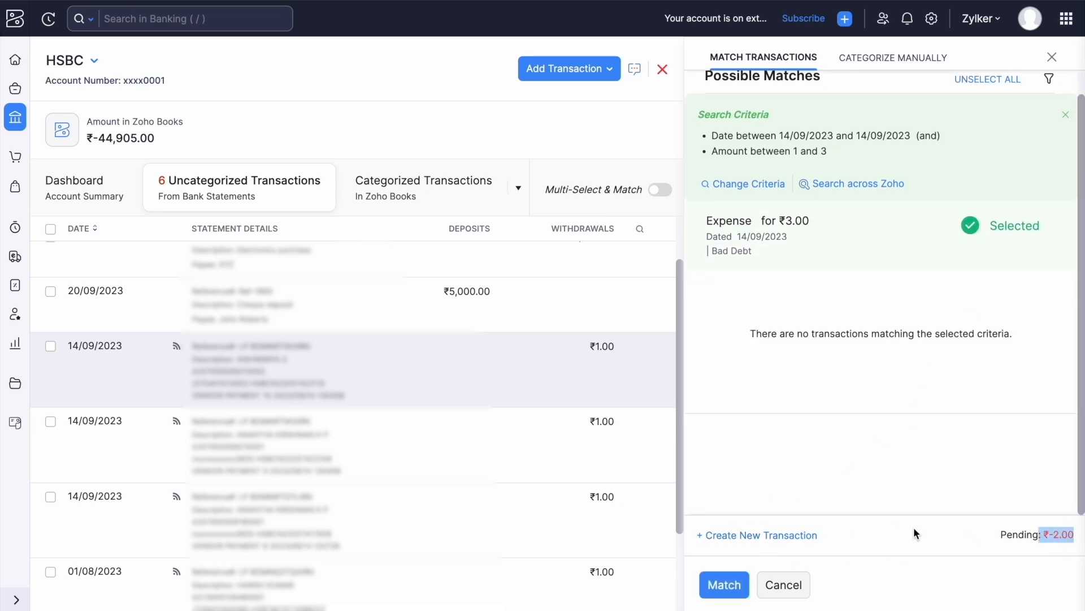
Draft a new ₹2.00 withdrawal on the Materials account for the difference.
left_click(759, 535)
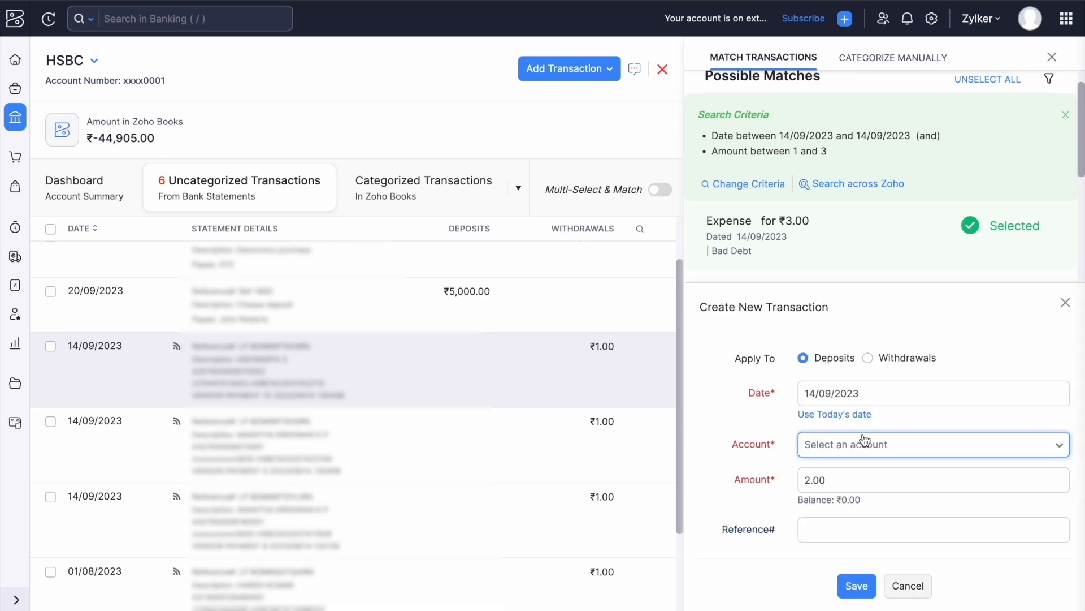
left_click(869, 361)
scroll(868, 374, "down", 4)
left_click(875, 217)
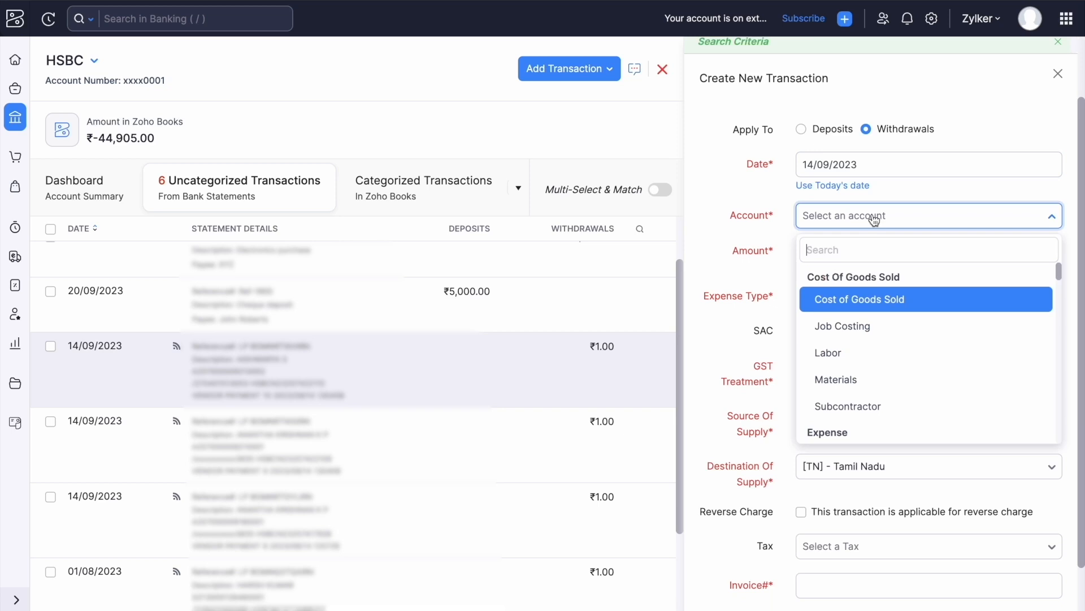
left_click(847, 380)
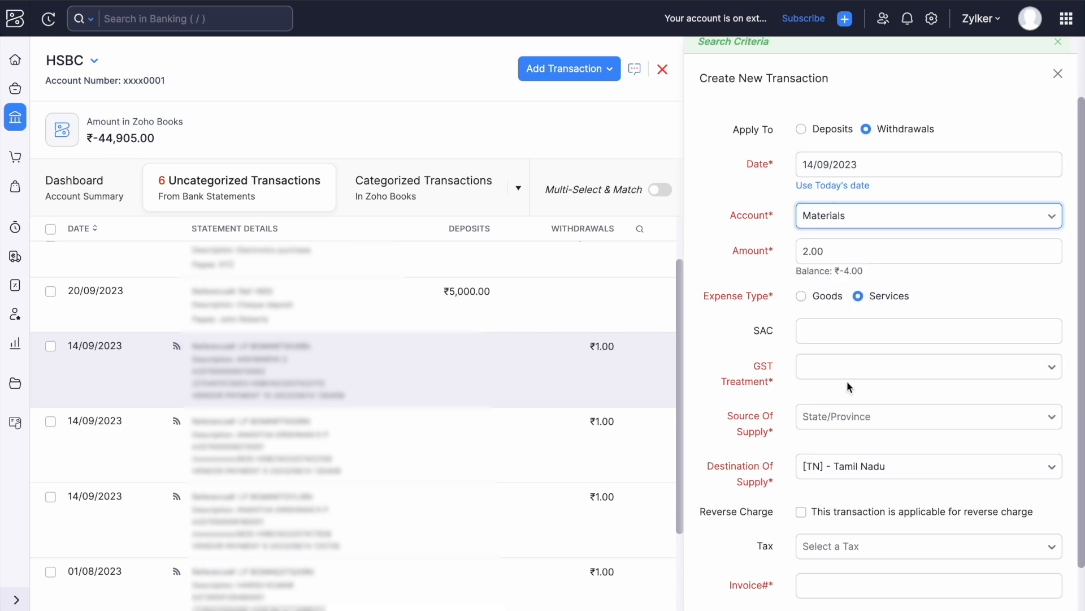
scroll(848, 383, "down", 1)
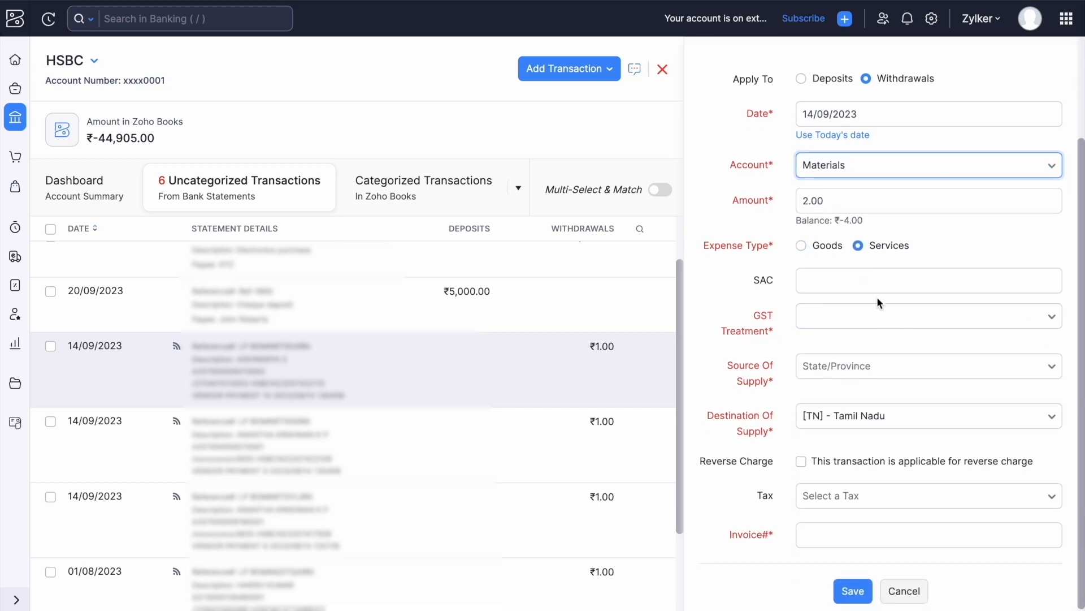
scroll(857, 319, "down", 1)
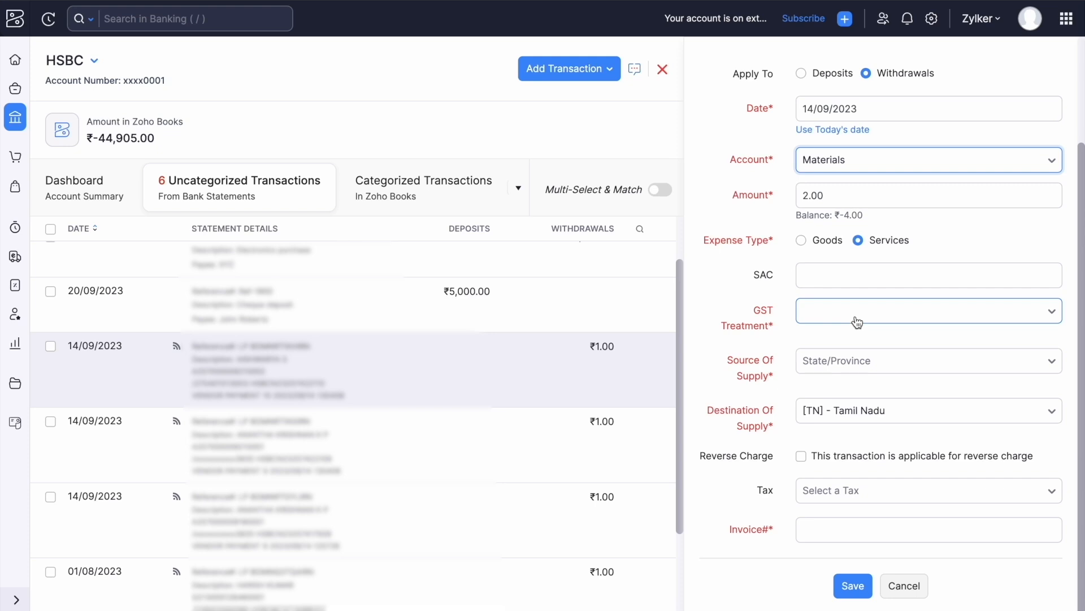
Cancel the Materials withdrawal and the matching, leaving the 14/09/2023 ₹1.00 withdrawals uncategorized.
left_click(906, 585)
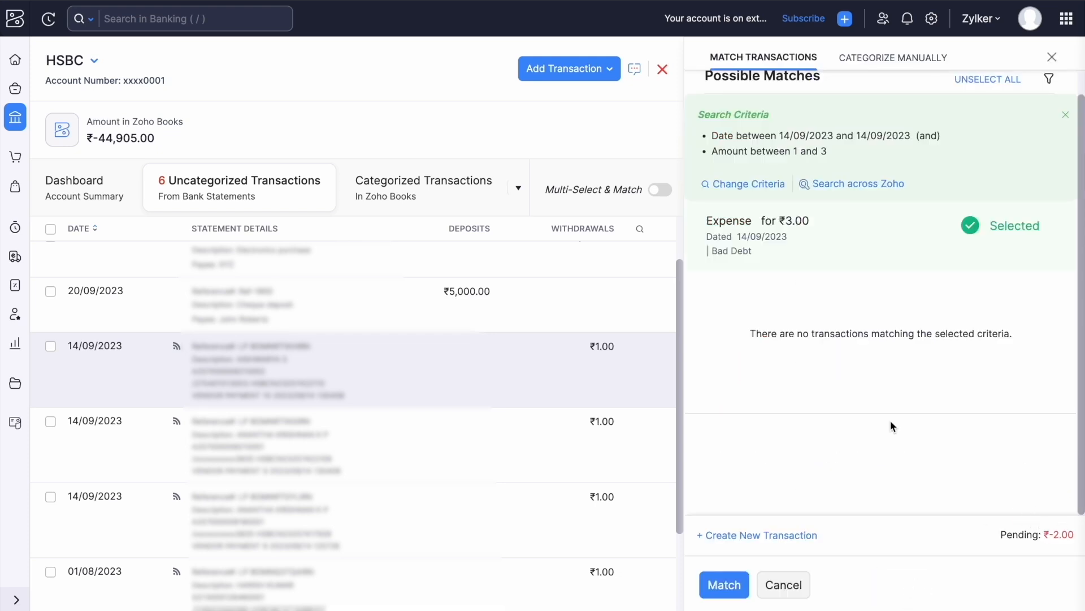
left_click(783, 586)
scroll(918, 402, "down", 2)
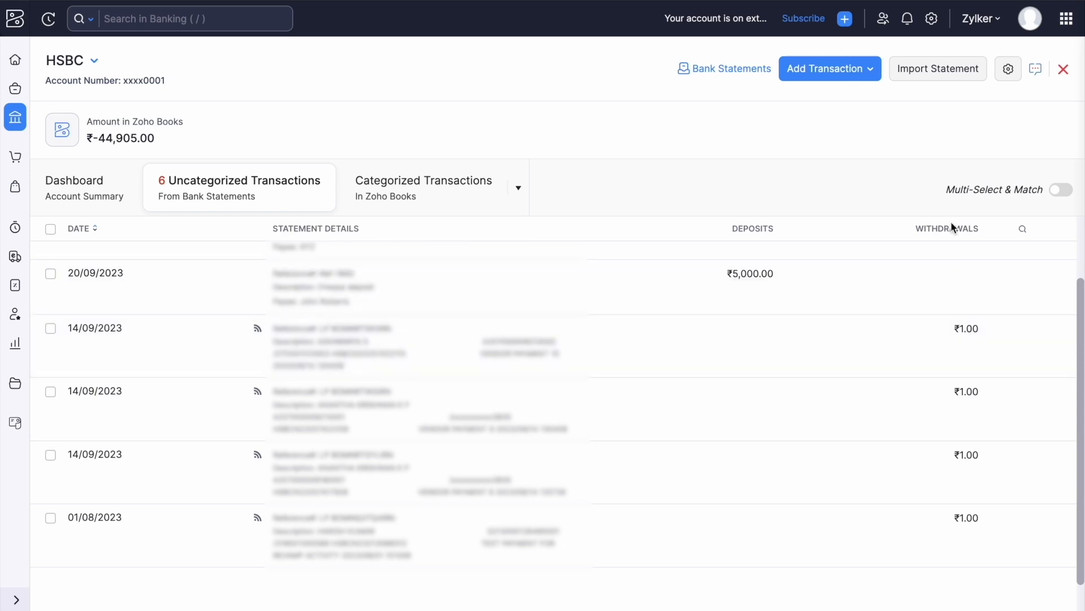
left_click_drag(936, 192, 1075, 194)
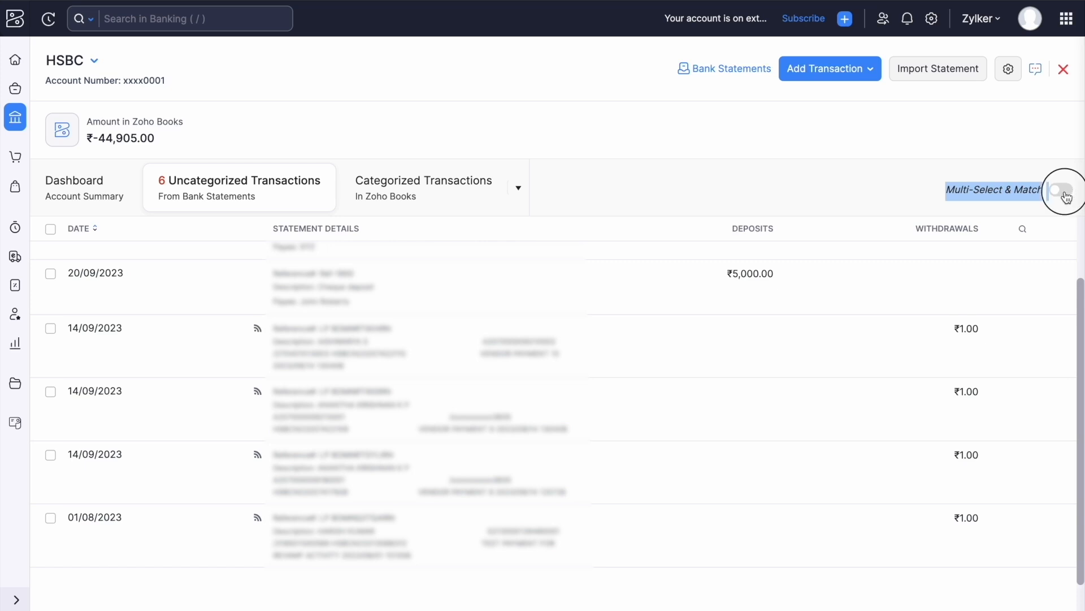
Multi-select the three 14/09/2023 ₹1.00 withdrawals, match them to the ₹3.00 Bad Debt expense, then return to Banking.
left_click(1066, 195)
left_click(931, 330)
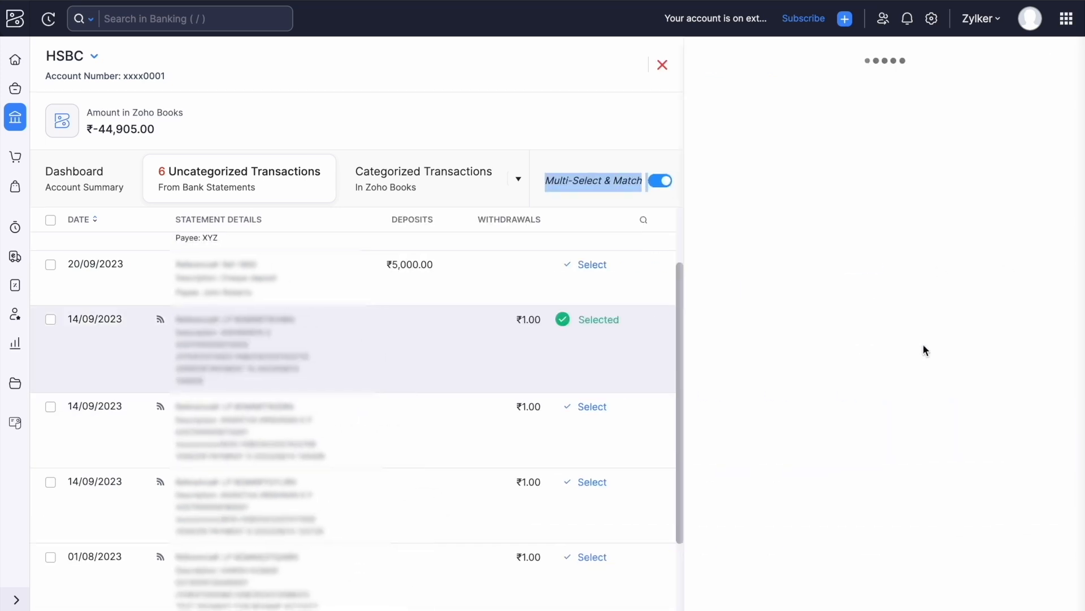
left_click(594, 409)
left_click(590, 554)
left_click(793, 335)
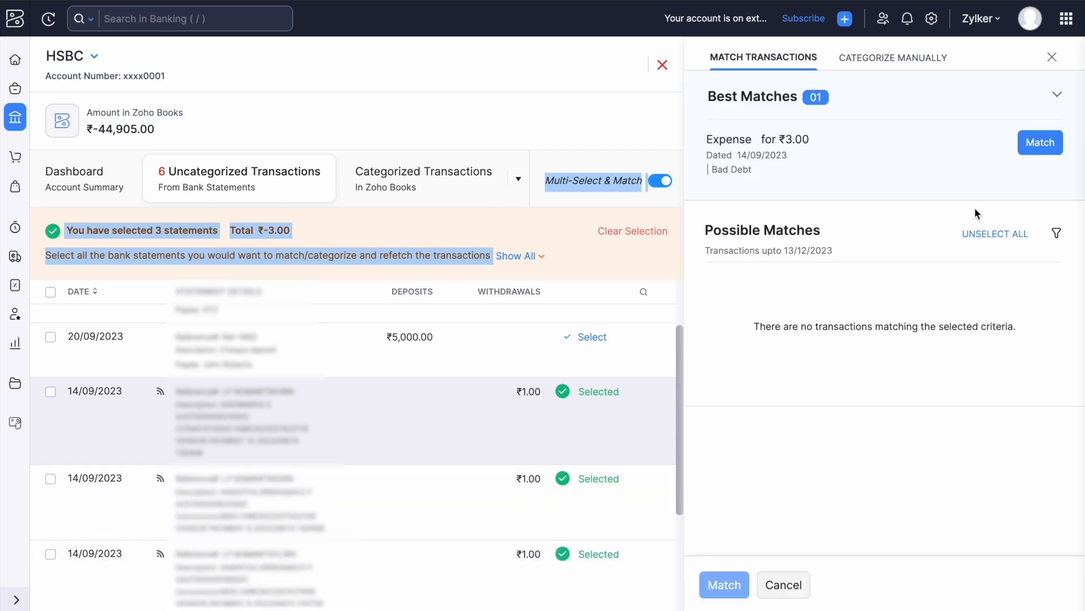
left_click(1039, 145)
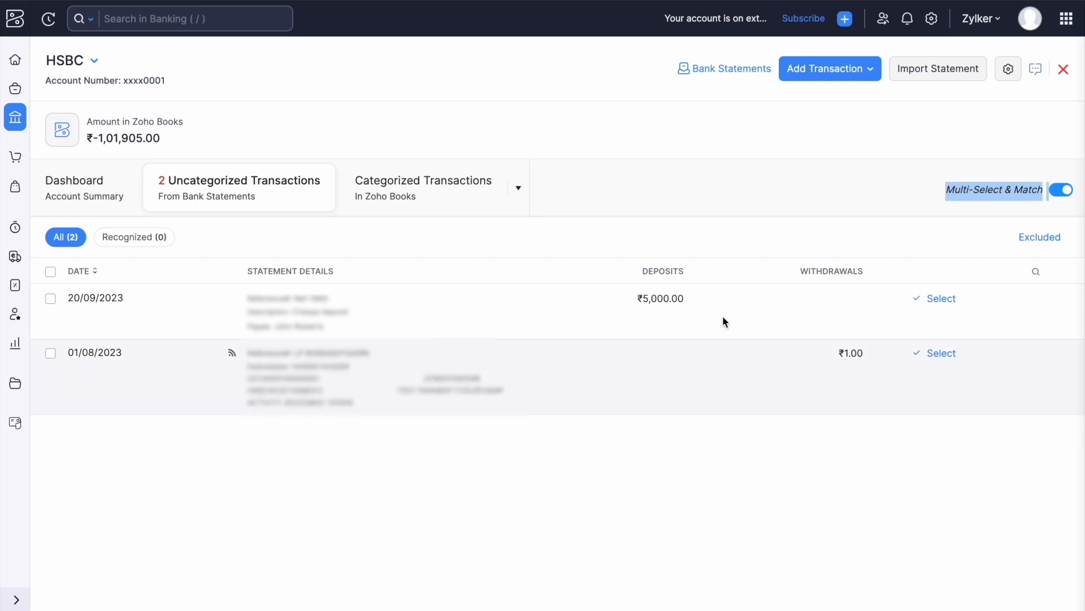
left_click(15, 117)
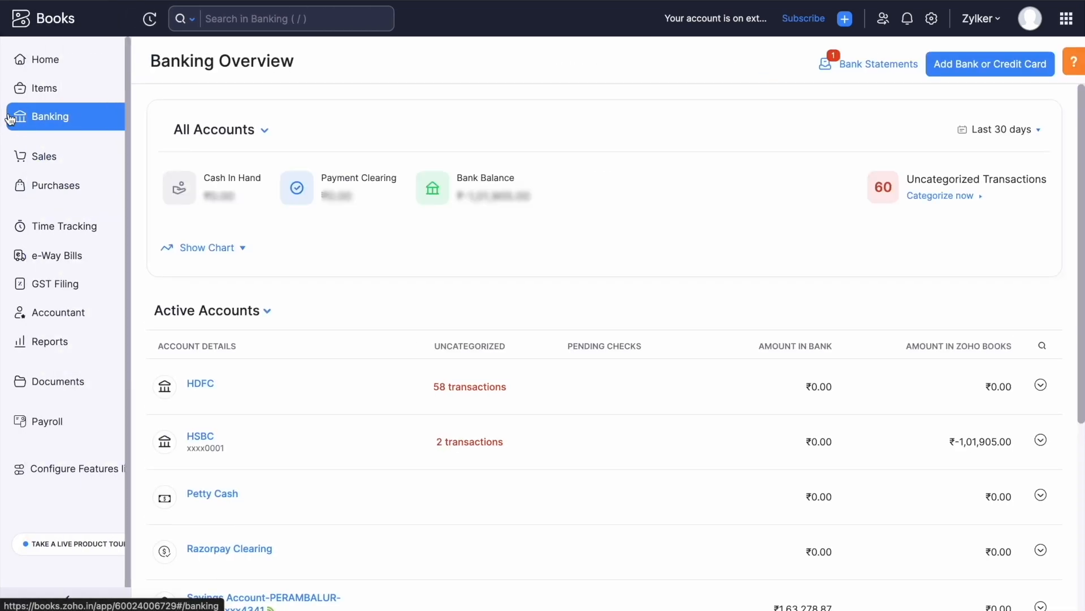
Go to HSBC's reconciliations and start a new 01/01/2024–31/01/2024 reconciliation.
left_click(502, 445)
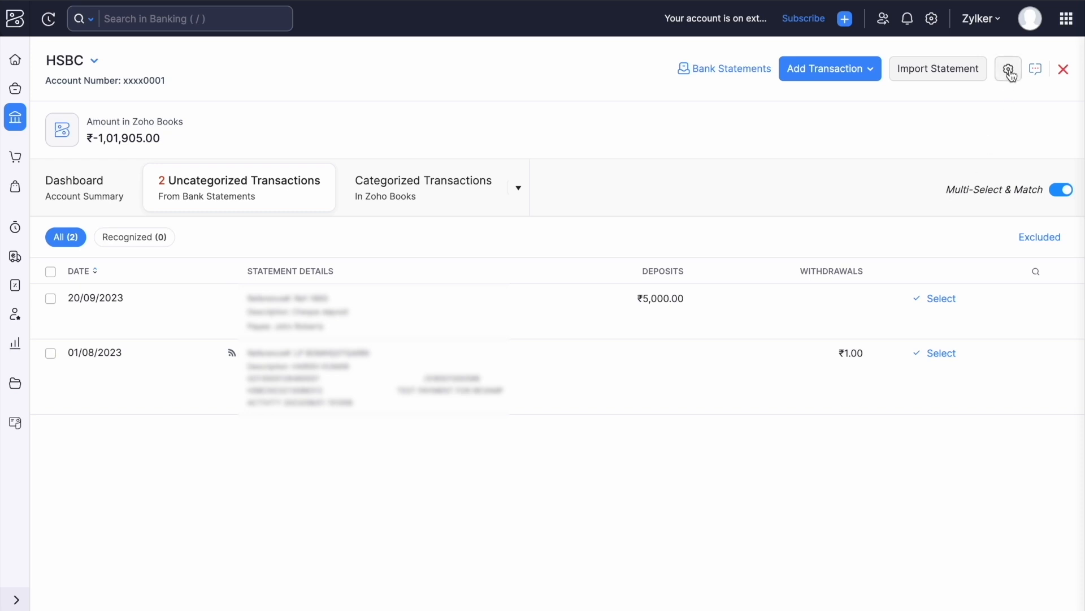
left_click(1009, 70)
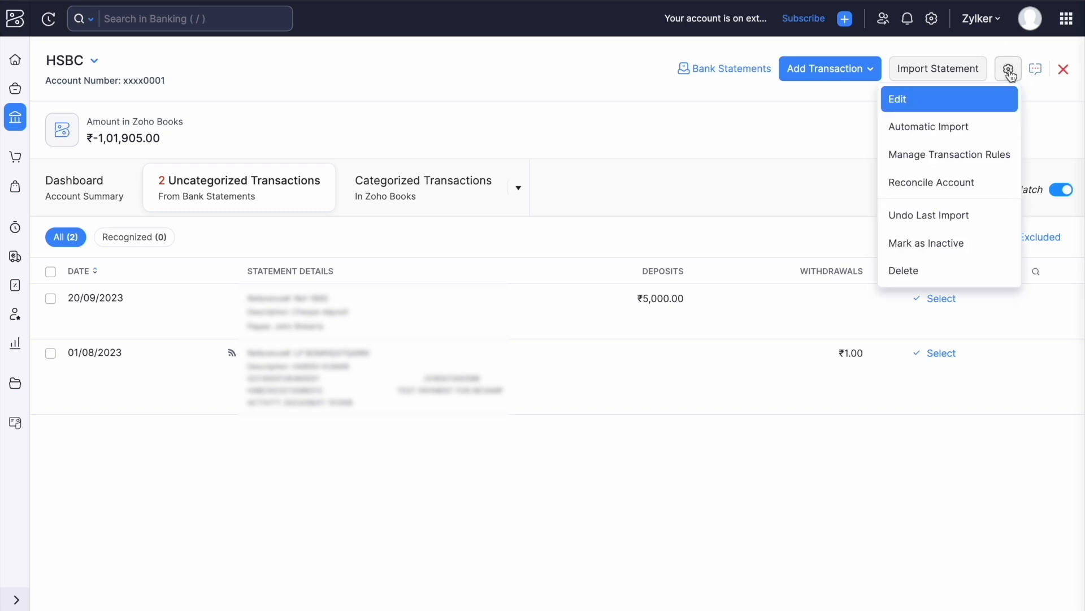
left_click(957, 181)
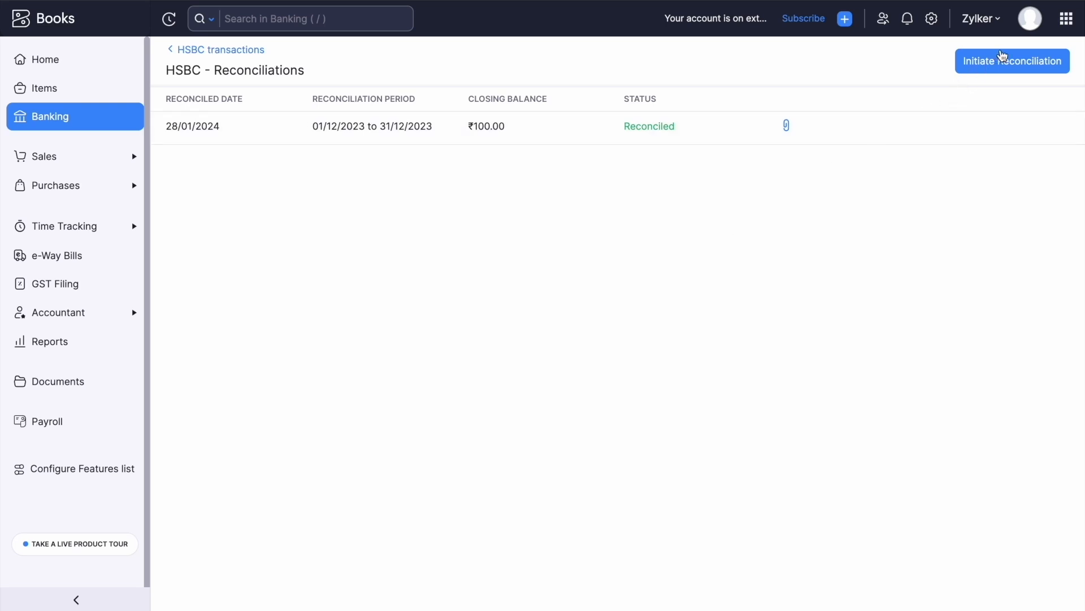
left_click(1000, 58)
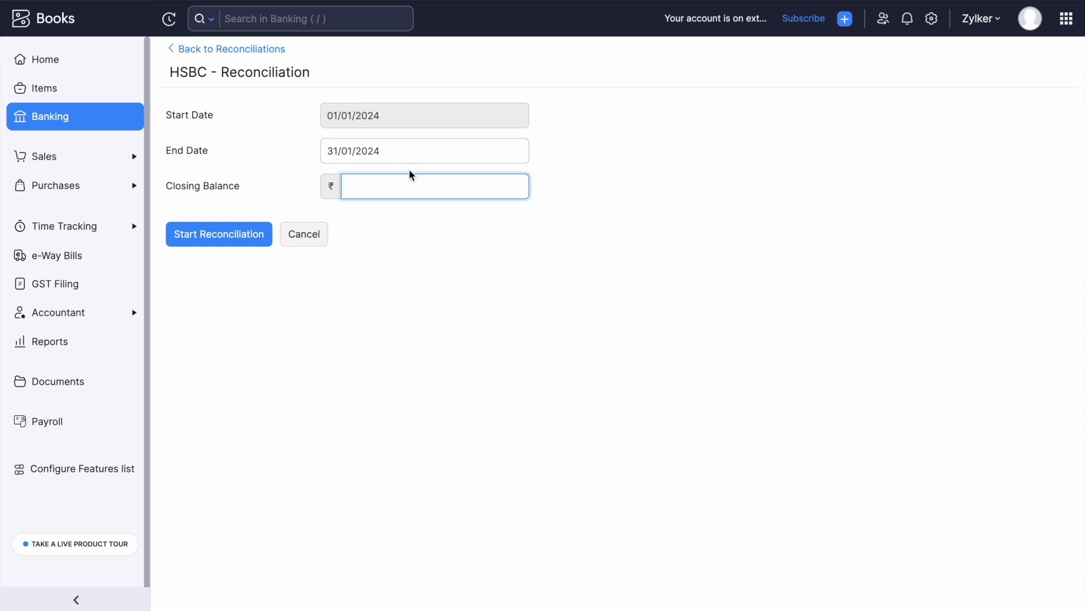
Enter a ₹100 closing balance and start reconciling January 2024.
type("100")
left_click(205, 242)
scroll(590, 306, "down", 2)
scroll(590, 305, "up", 2)
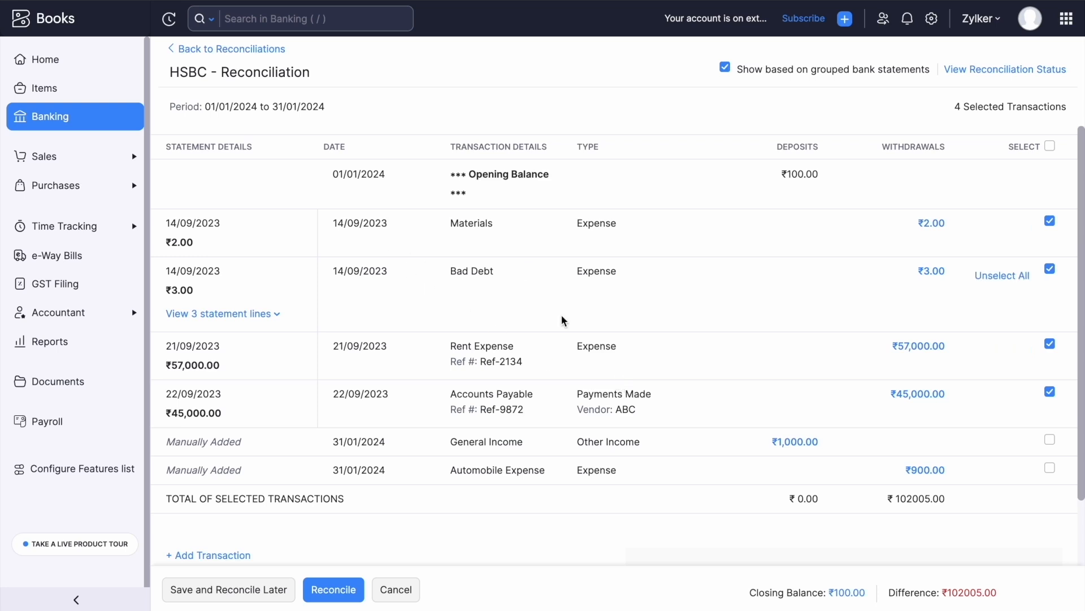
Include the ₹1,000.00 General Income and ₹900.00 Automobile Expense entries, leaving a ₹101905.00 difference.
left_click_drag(212, 108, 342, 122)
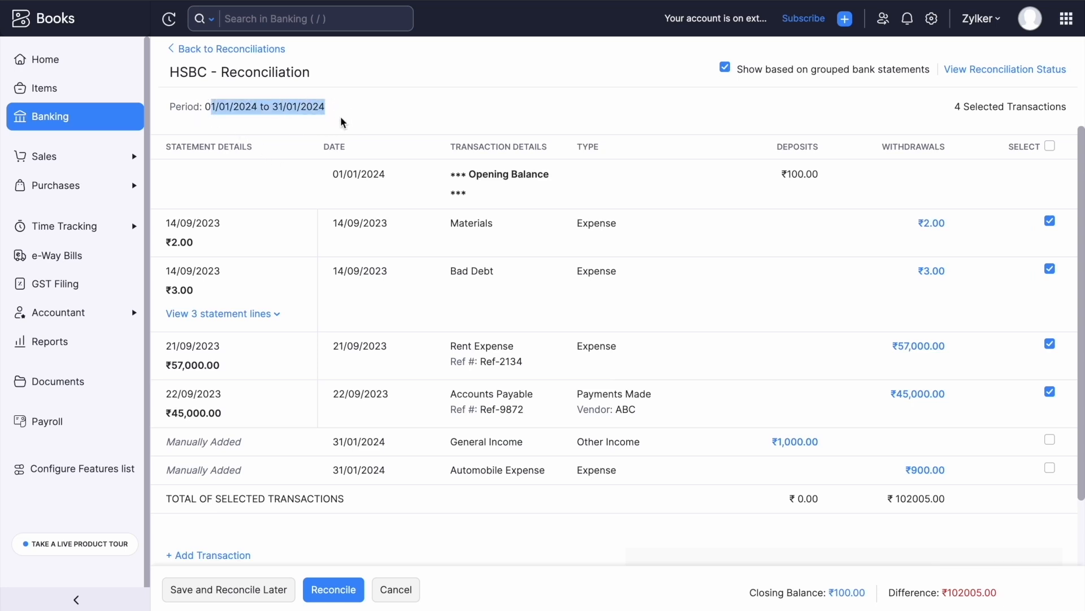
left_click(1050, 441)
left_click(1050, 468)
scroll(911, 462, "down", 1)
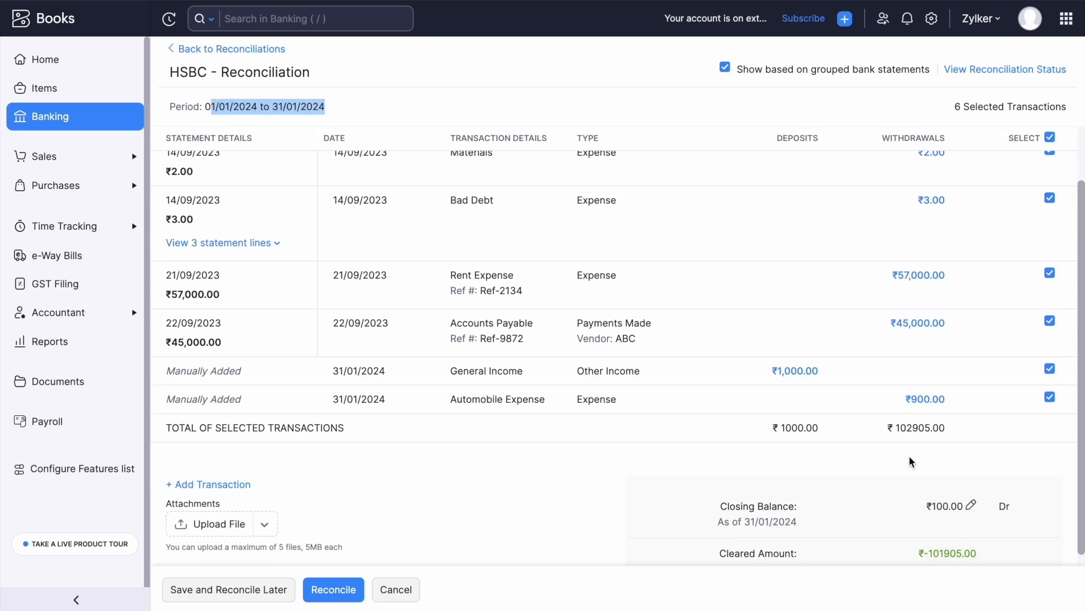
scroll(962, 351, "down", 1)
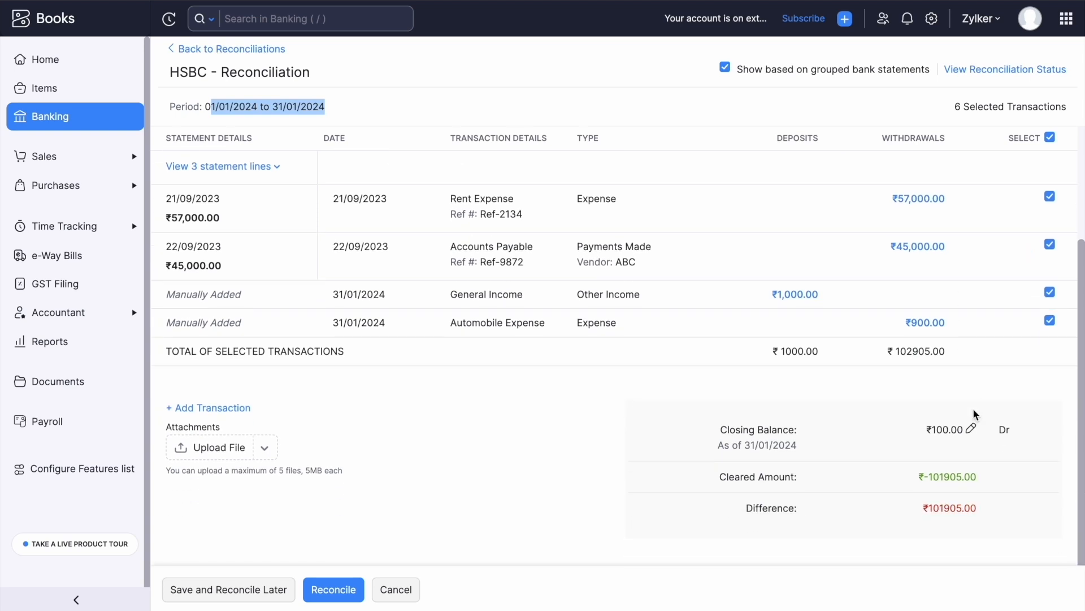
left_click_drag(916, 507, 980, 509)
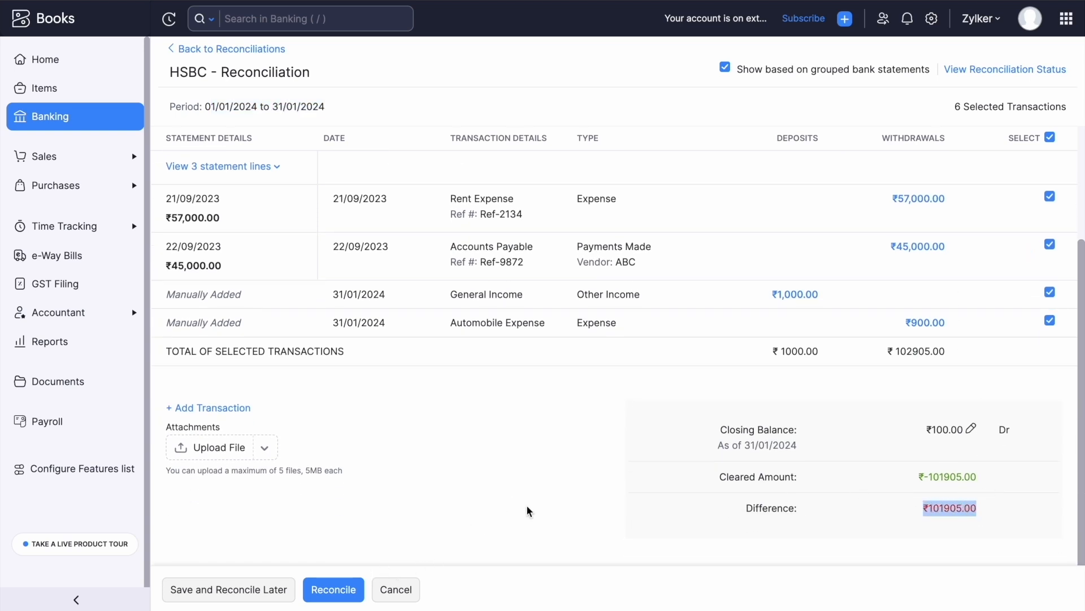
left_click(901, 535)
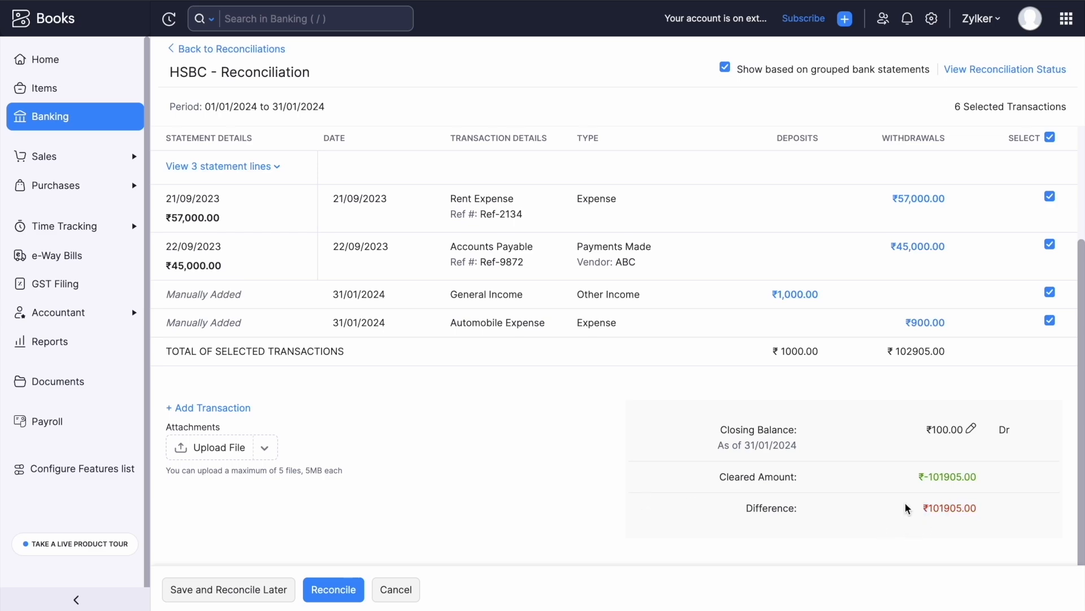
Abandon adding a manual transaction and save the reconciliation to finish later.
left_click(211, 409)
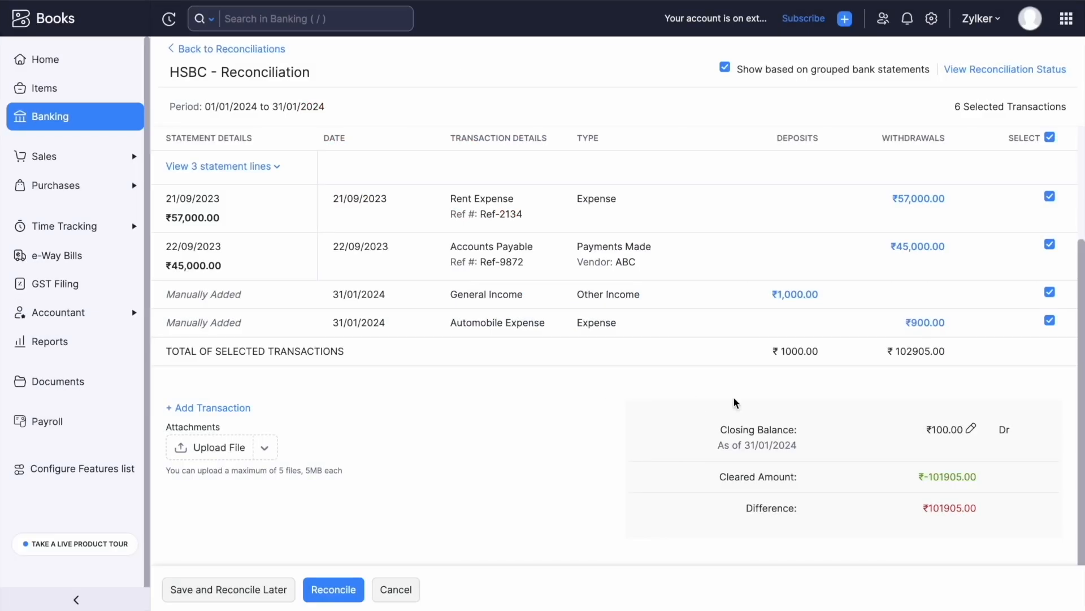
left_click(566, 281)
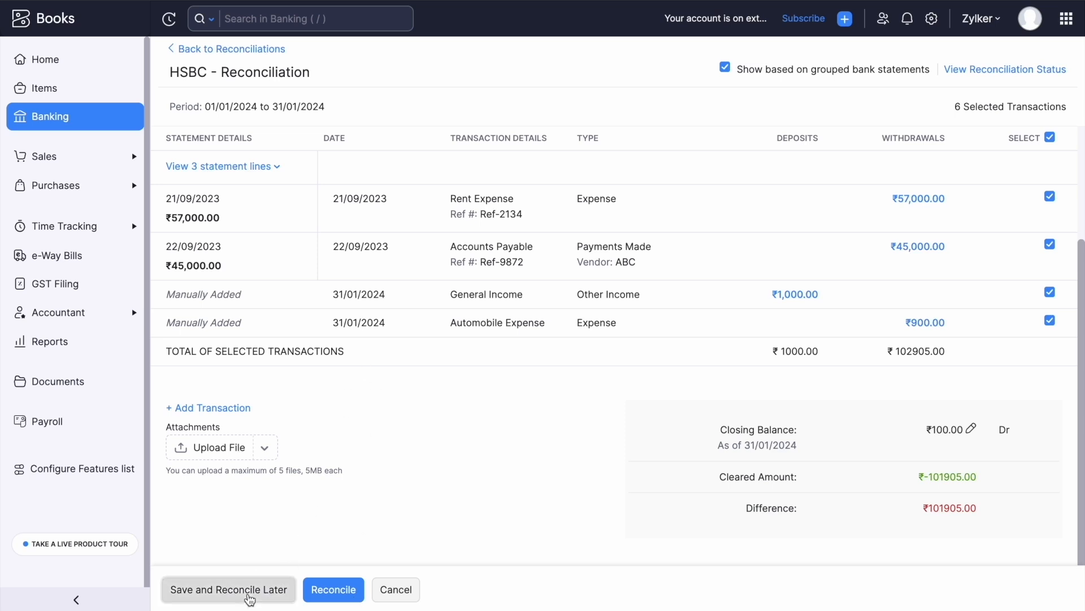
left_click(249, 591)
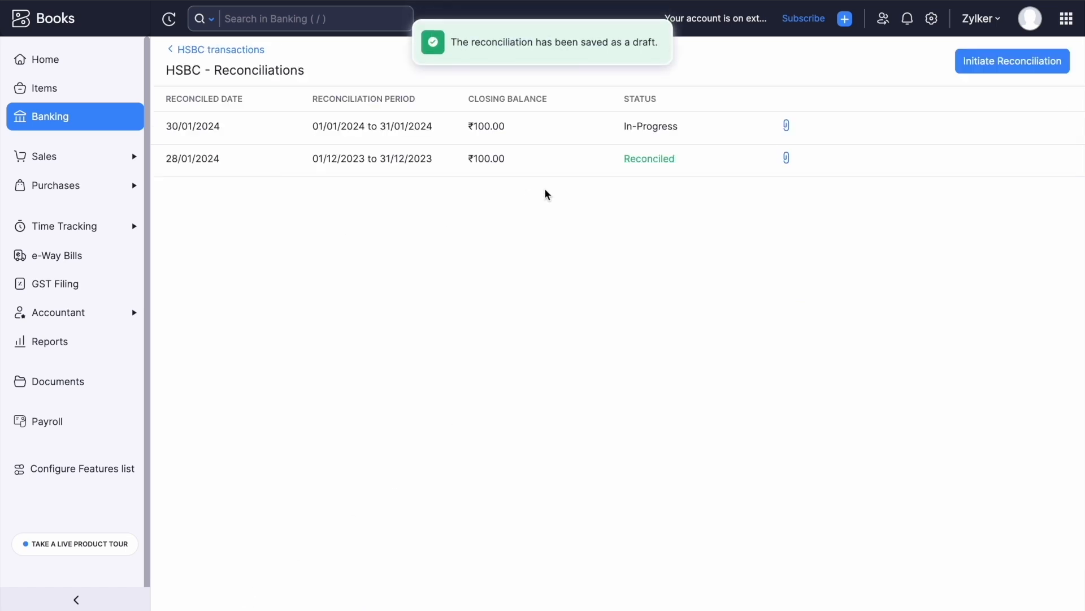
Review the HSBC reconciliations list, then return to HSBC's two uncategorized transactions.
left_click(617, 130)
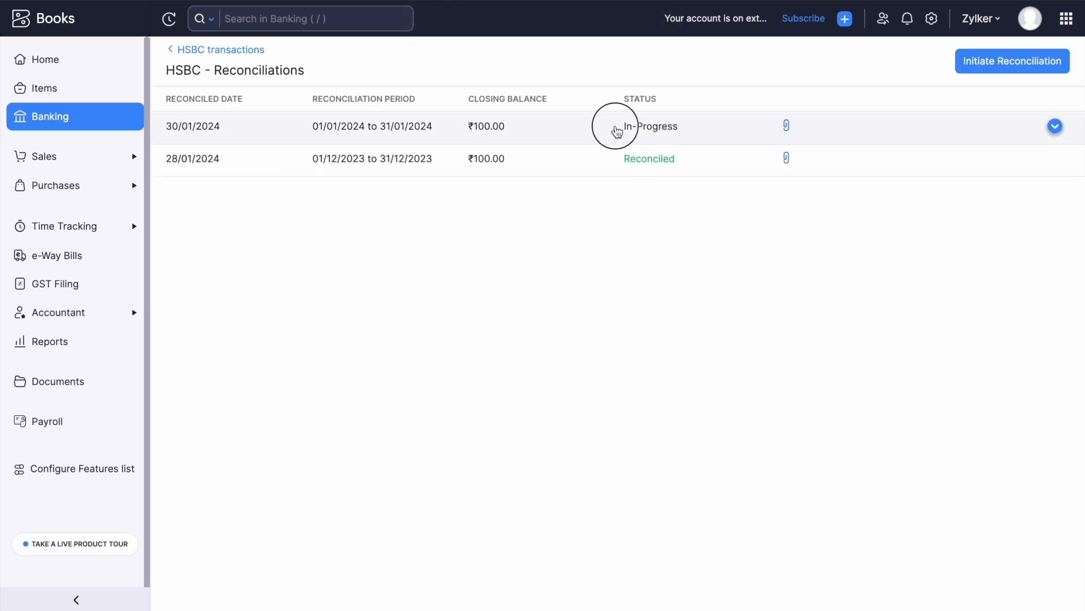
left_click_drag(616, 126, 700, 127)
left_click(581, 260)
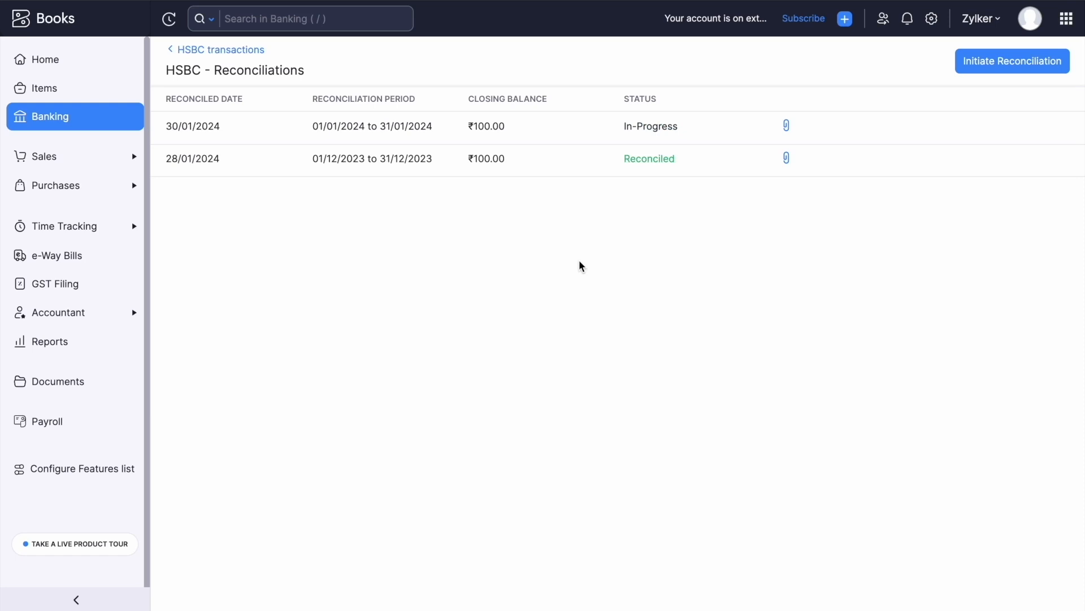
left_click_drag(615, 163, 693, 184)
left_click(577, 238)
left_click(174, 51)
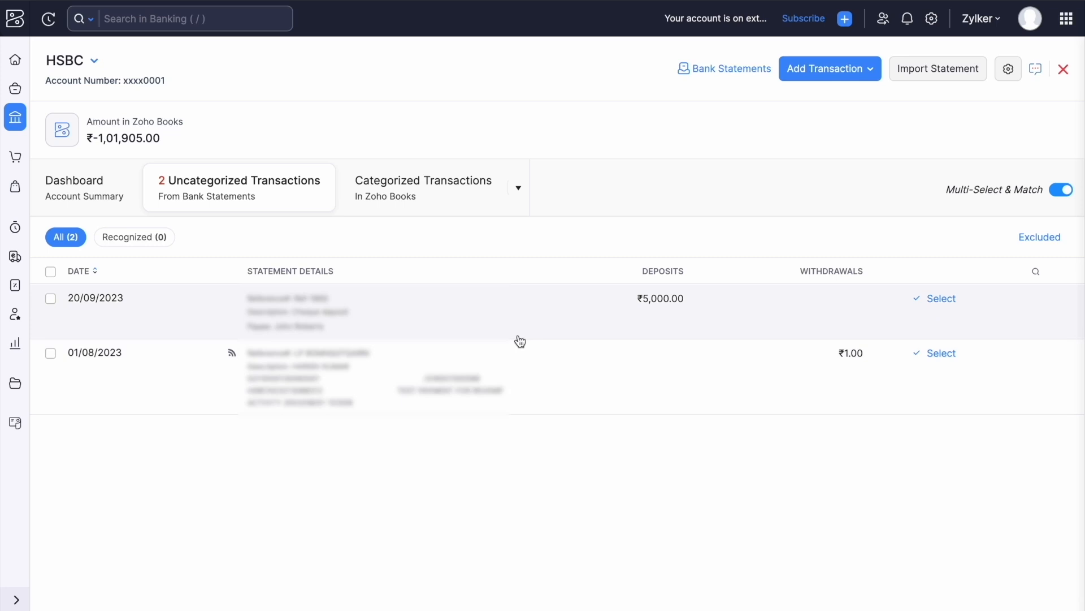
From Banking Overview, mark the HSBC account as inactive and confirm it.
left_click(15, 117)
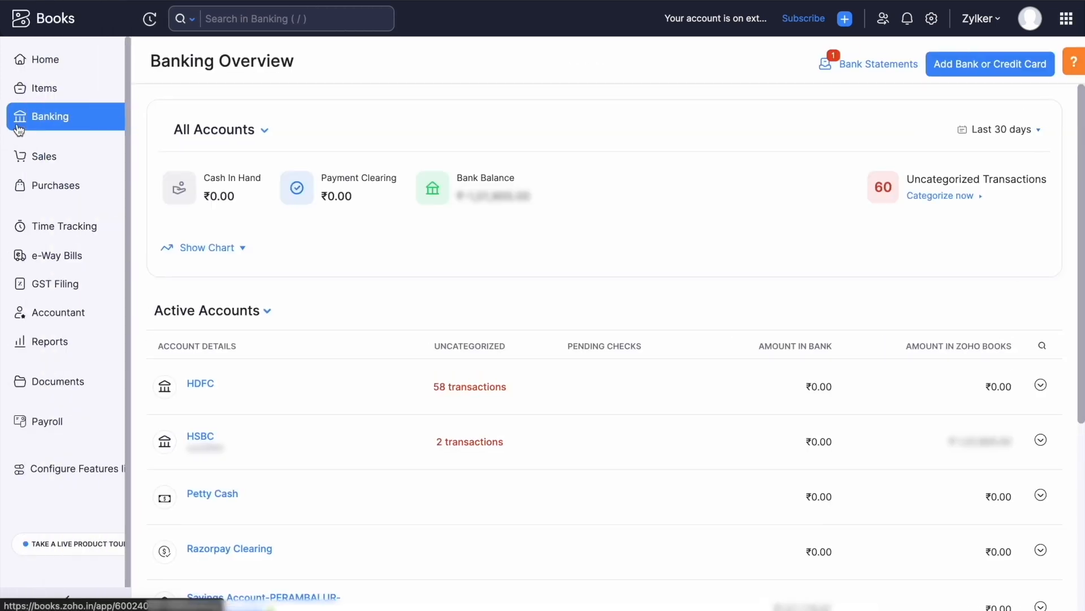
scroll(390, 282, "down", 1)
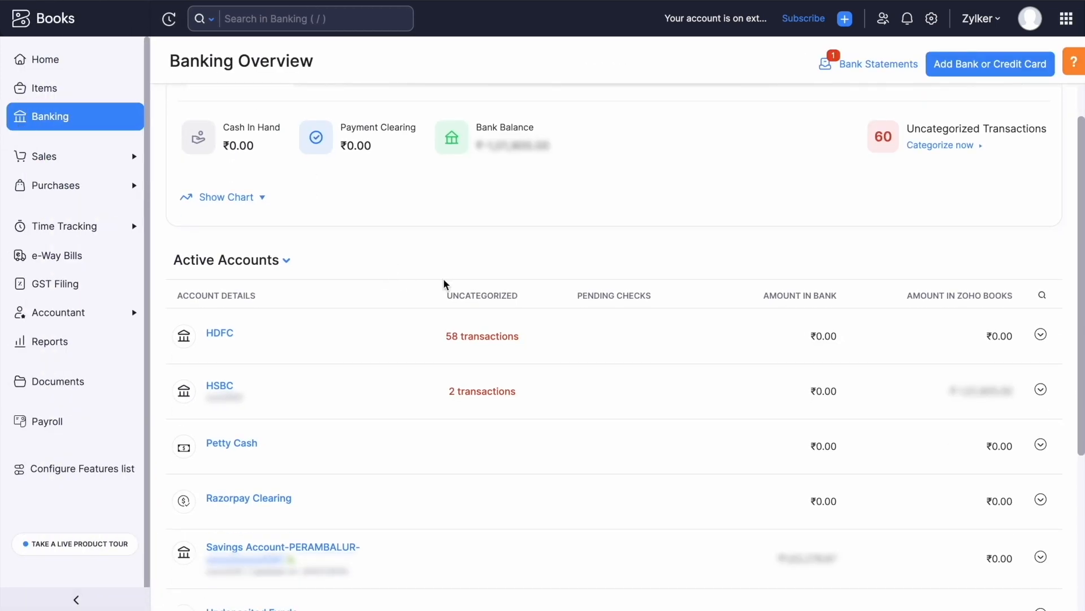
scroll(441, 311, "down", 1)
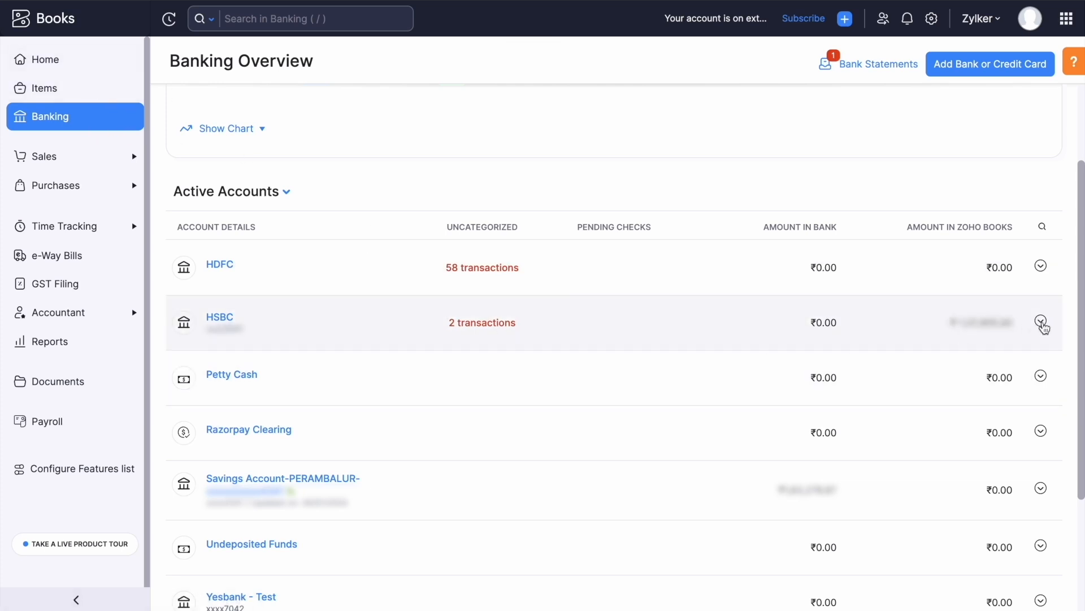
left_click(1042, 325)
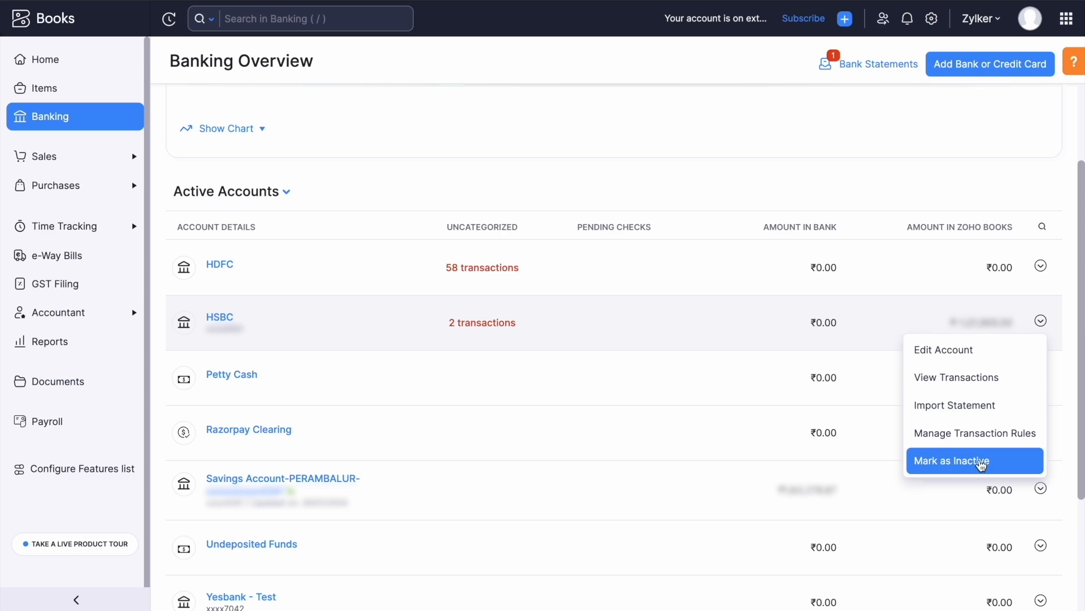
scroll(714, 390, "down", 3)
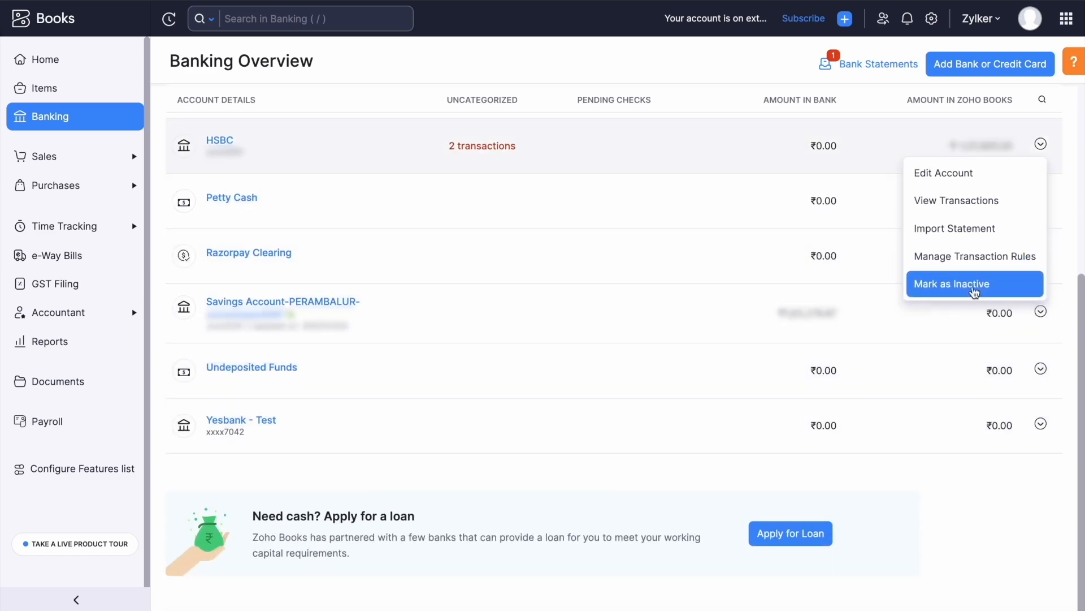
left_click(972, 291)
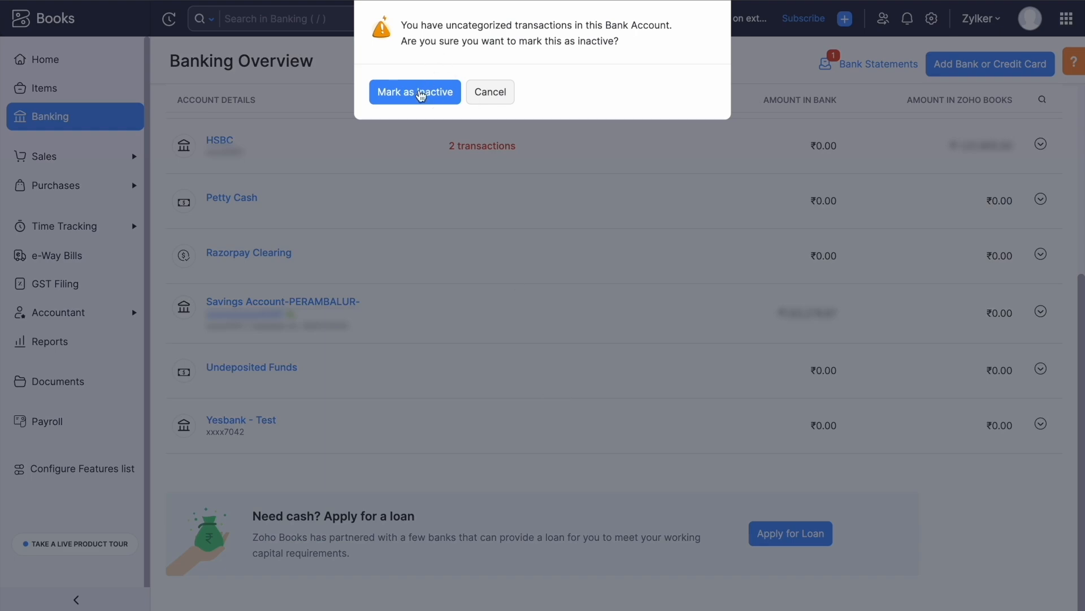
left_click(411, 90)
scroll(376, 391, "down", 4)
scroll(375, 392, "up", 4)
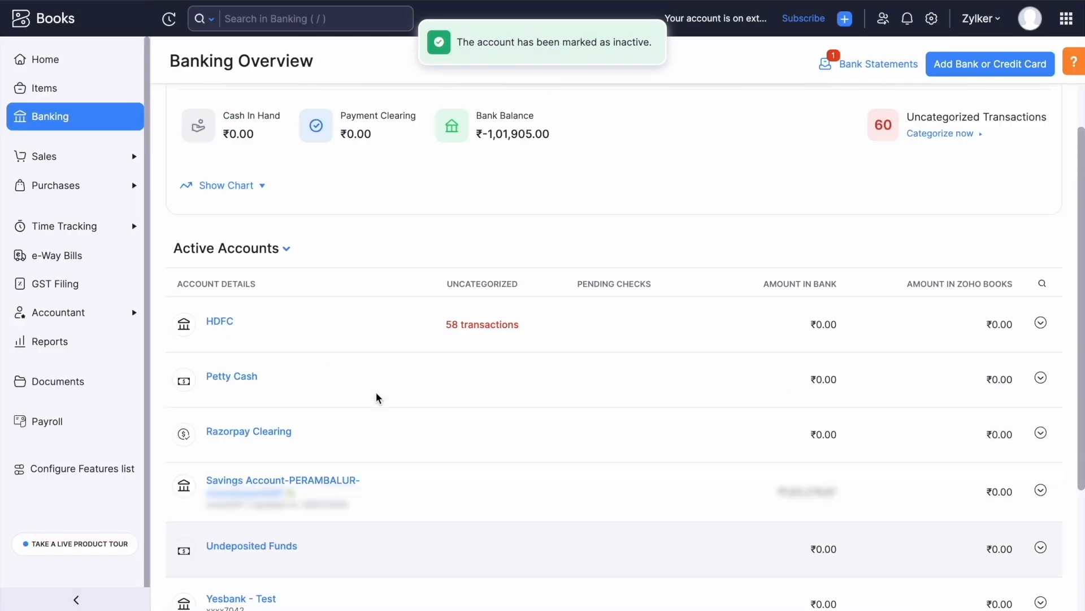
left_click(286, 312)
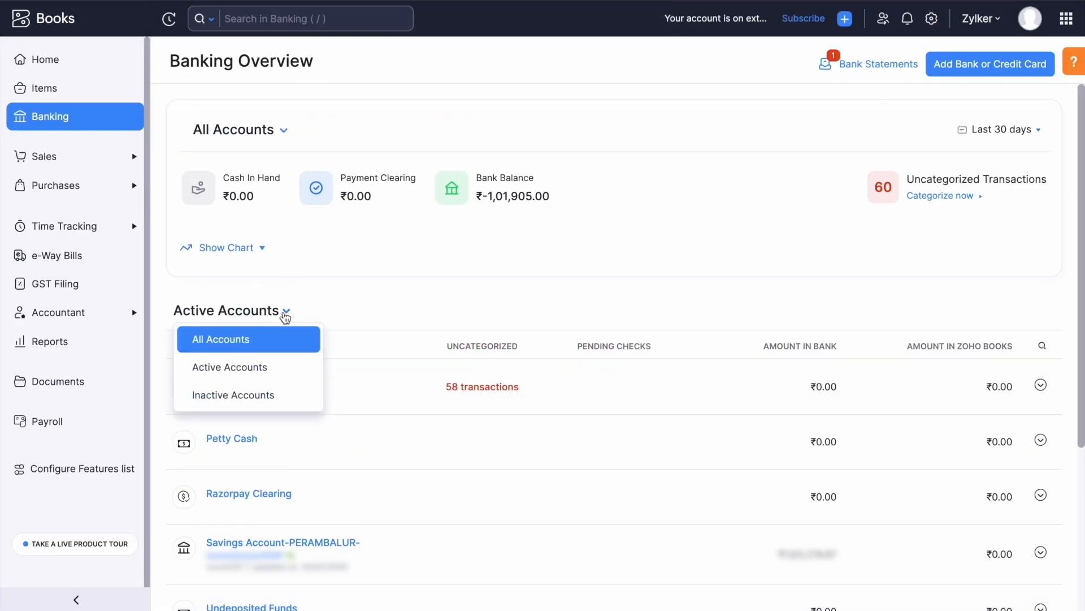
Filter the Banking Overview to Inactive Accounts to confirm HSBC is the only one.
left_click(260, 396)
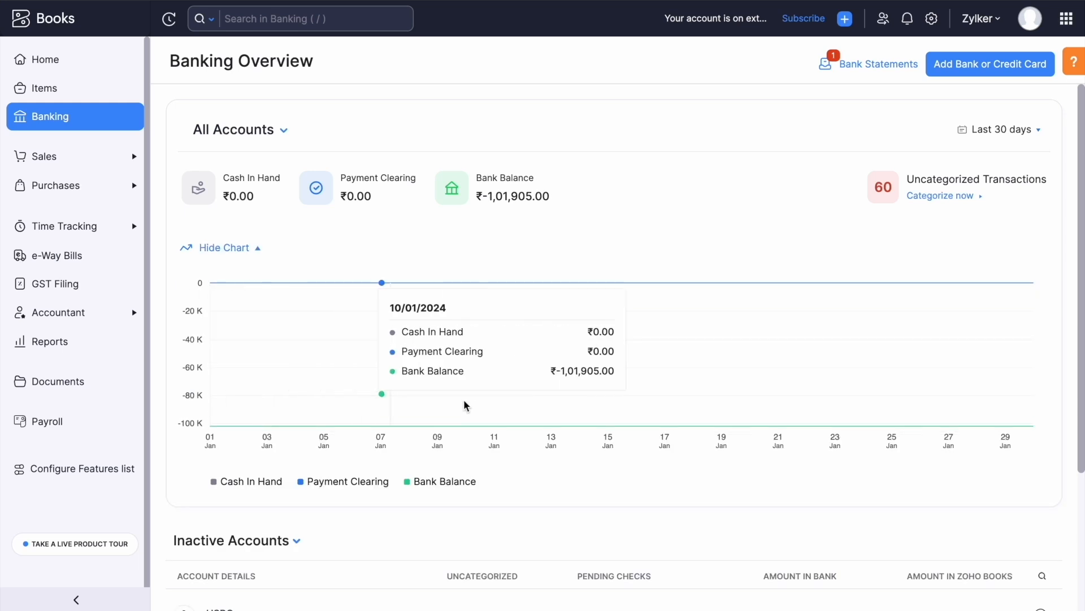
scroll(465, 405, "down", 3)
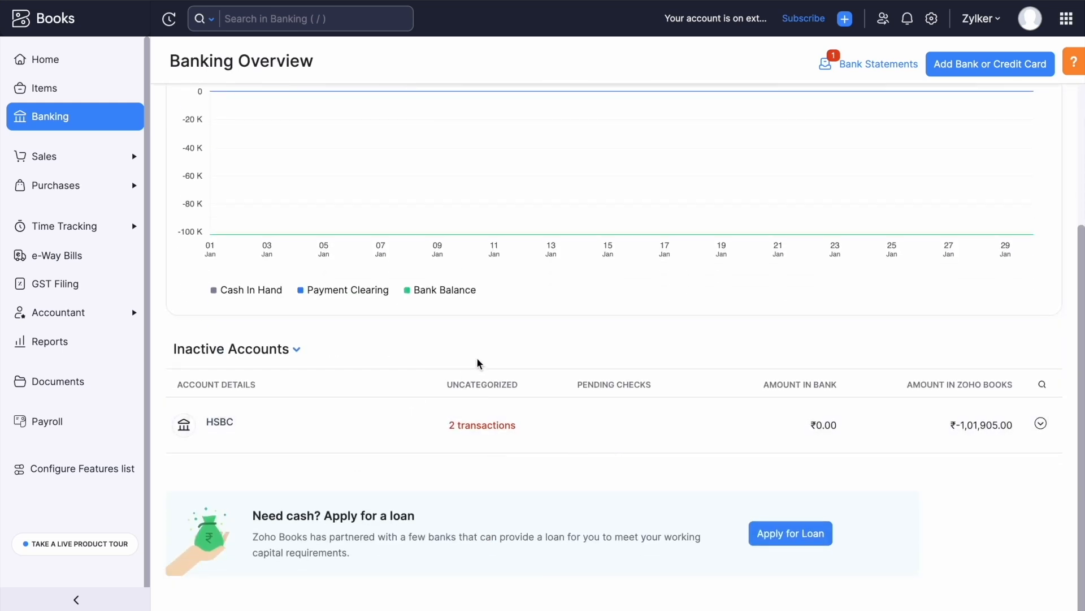
scroll(478, 360, "up", 2)
left_click(79, 122)
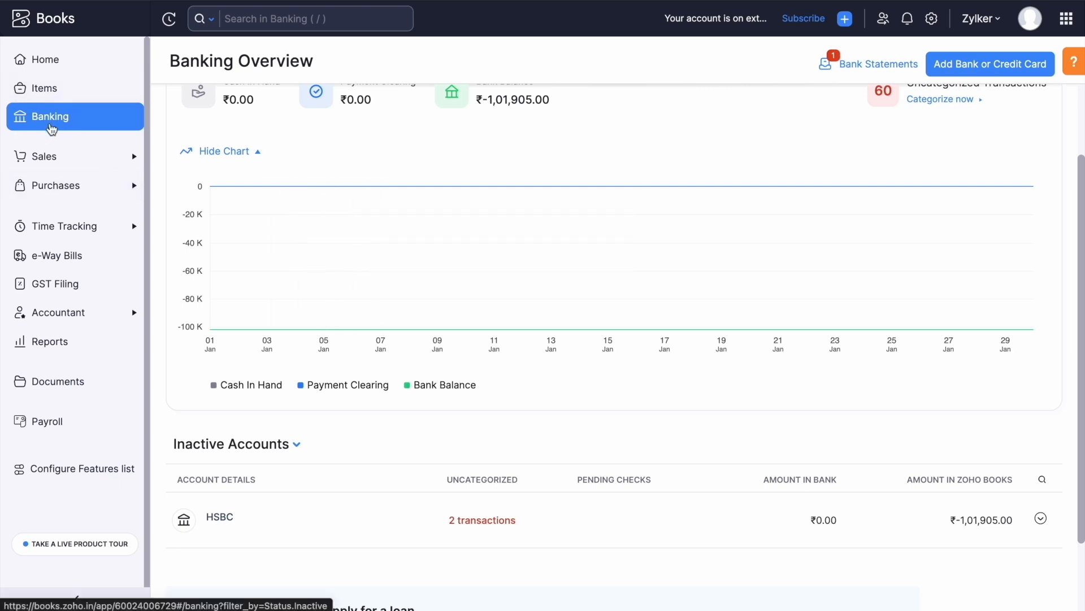
Switch the list back to All Accounts and open HDFC's 58 uncategorized transactions.
scroll(321, 272, "down", 2)
left_click(267, 353)
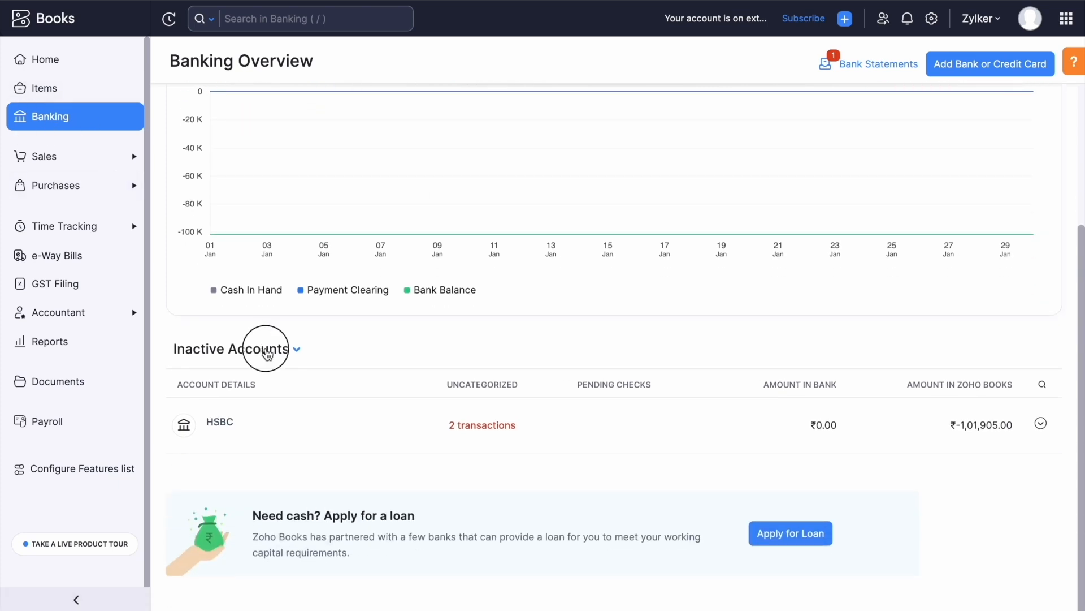
left_click(240, 380)
scroll(354, 363, "down", 2)
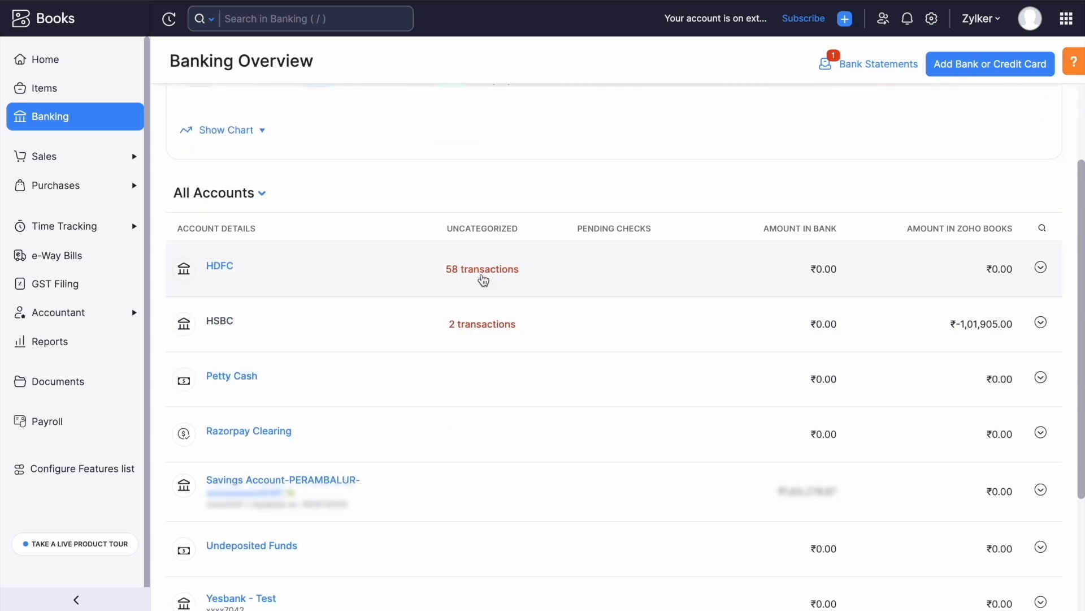
left_click(483, 279)
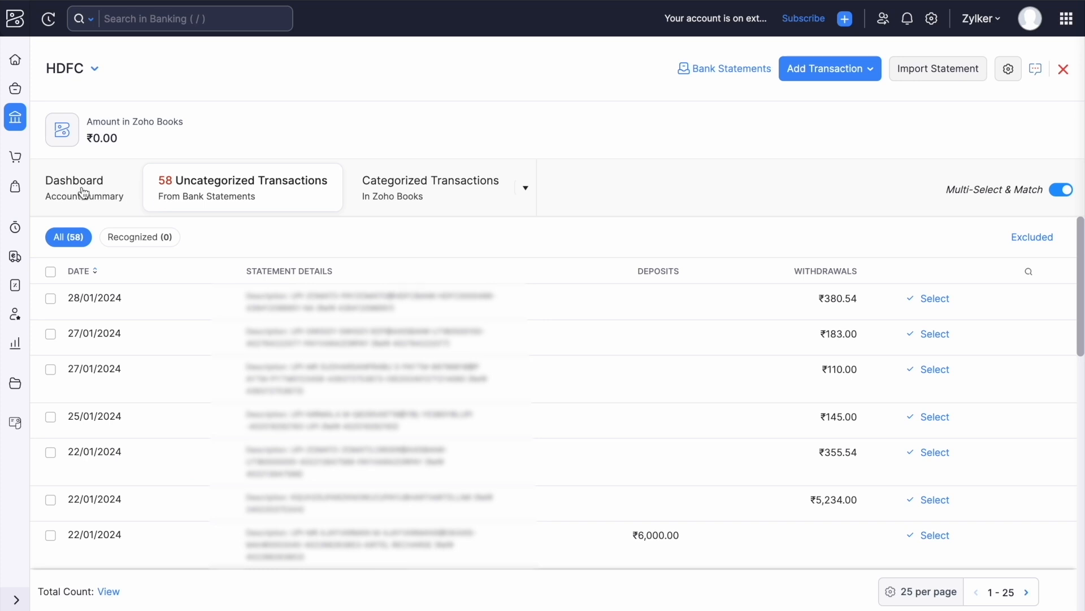
left_click(92, 194)
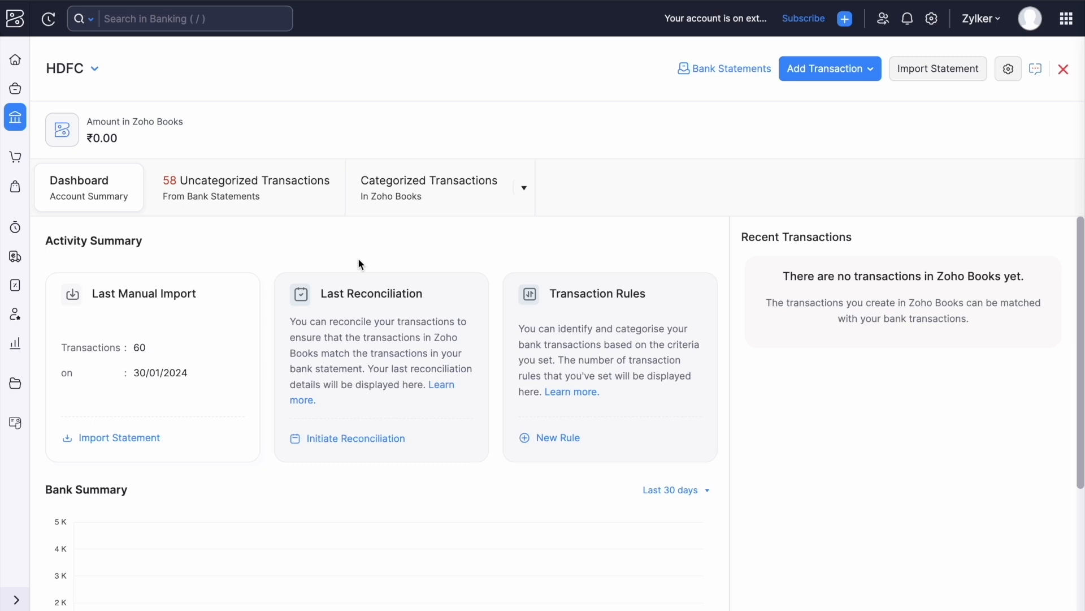
scroll(358, 263, "down", 1)
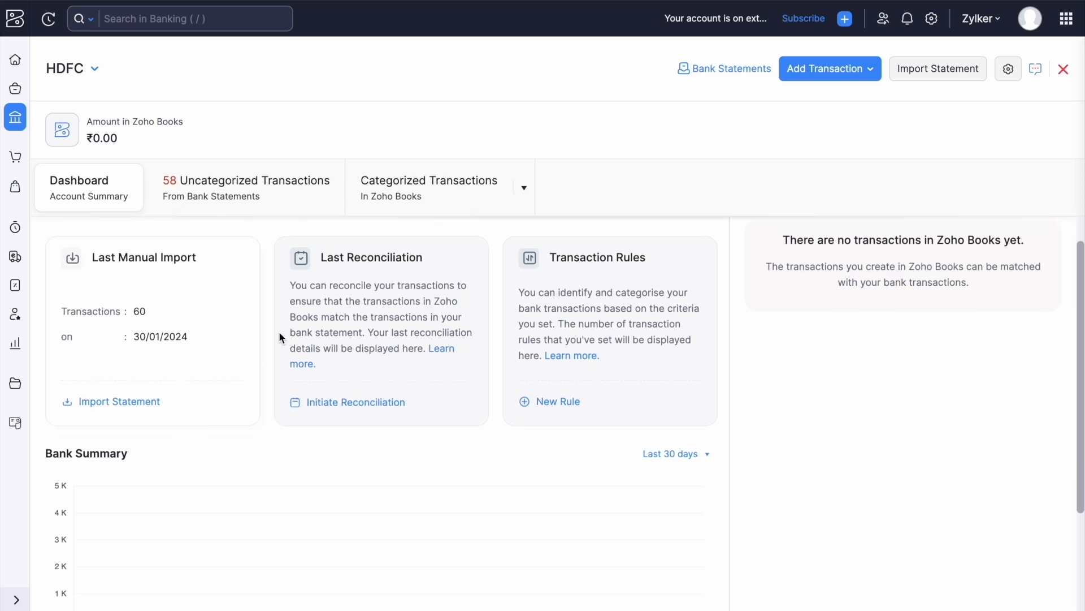
scroll(288, 317, "up", 1)
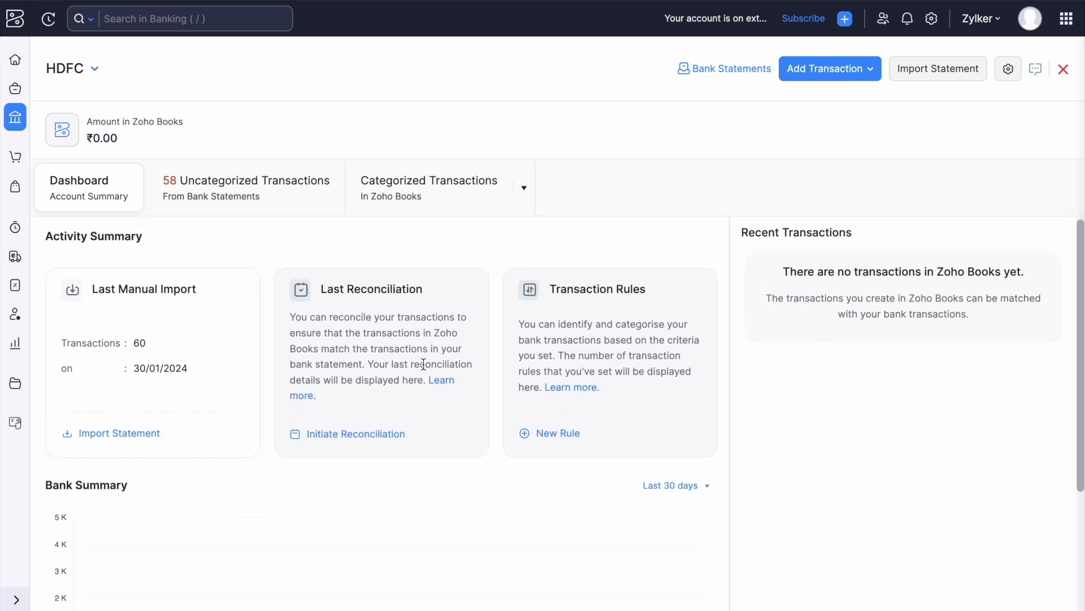
scroll(423, 364, "down", 1)
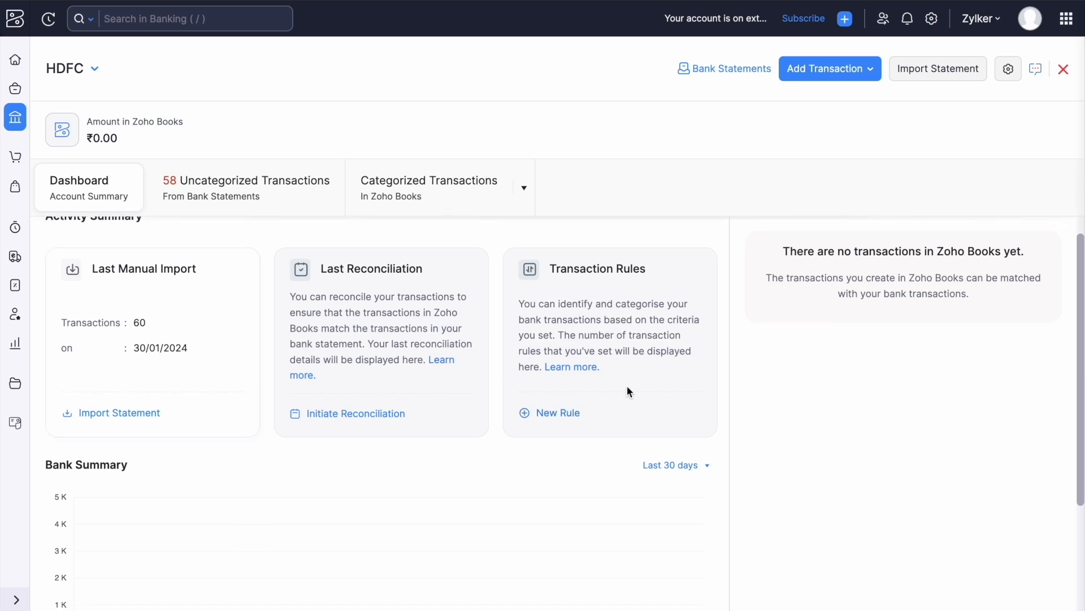
scroll(626, 386, "down", 1)
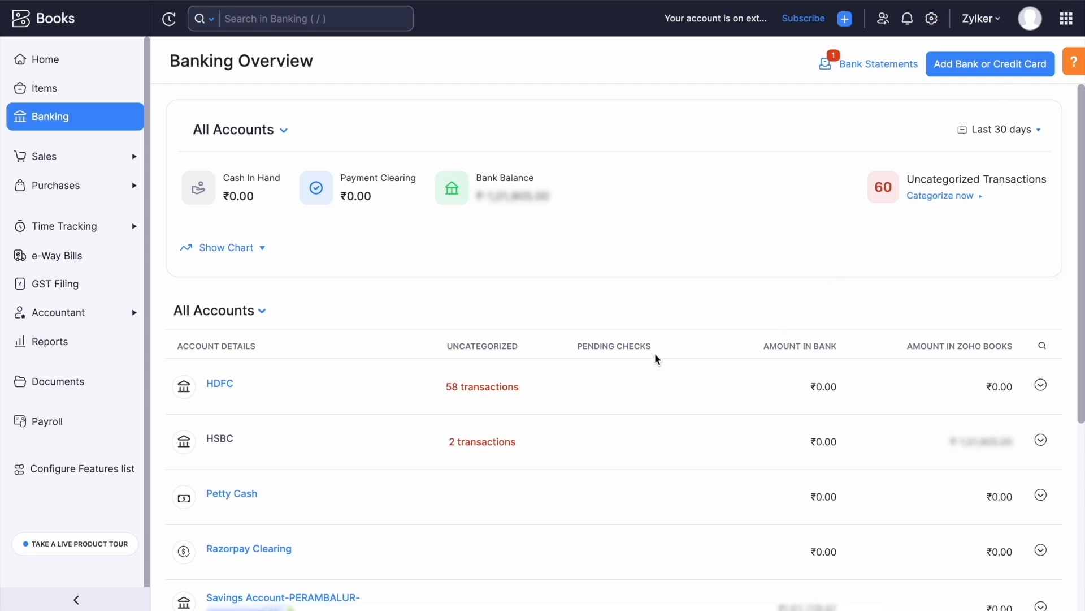
left_click(489, 390)
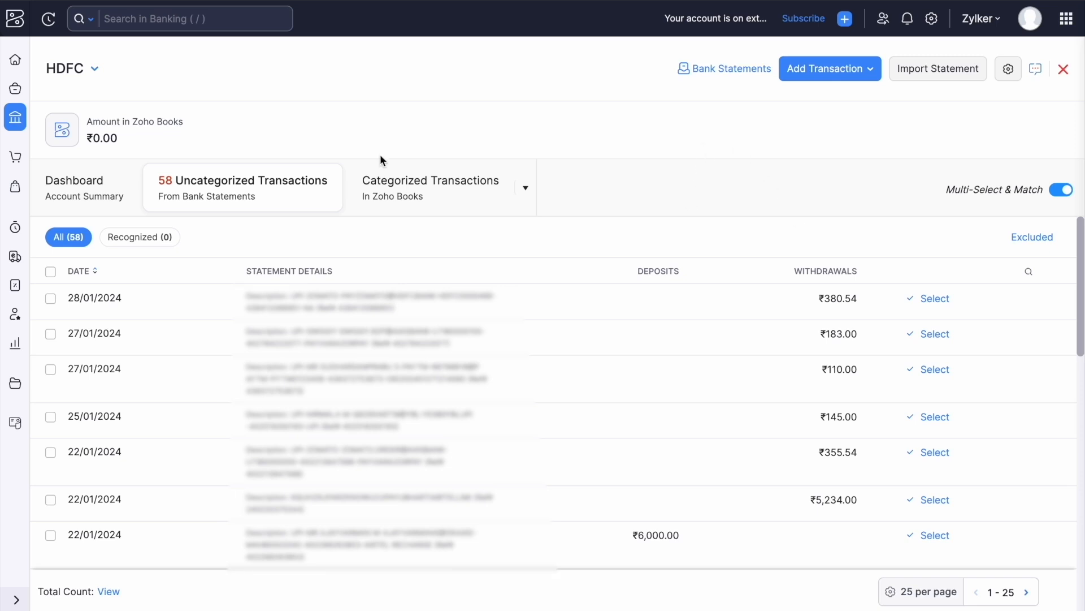
scroll(508, 237, "down", 1)
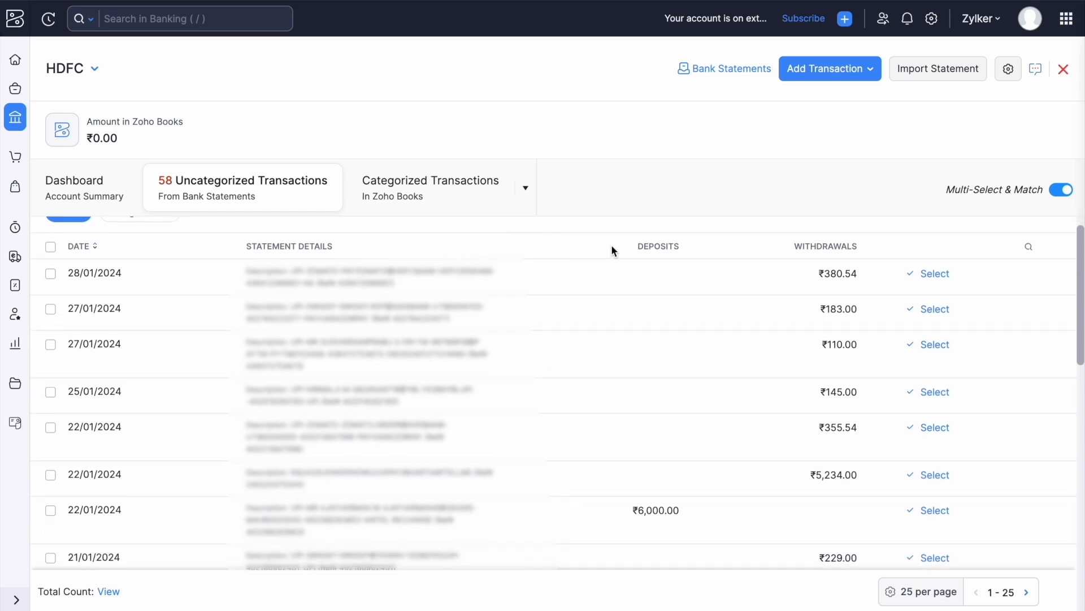
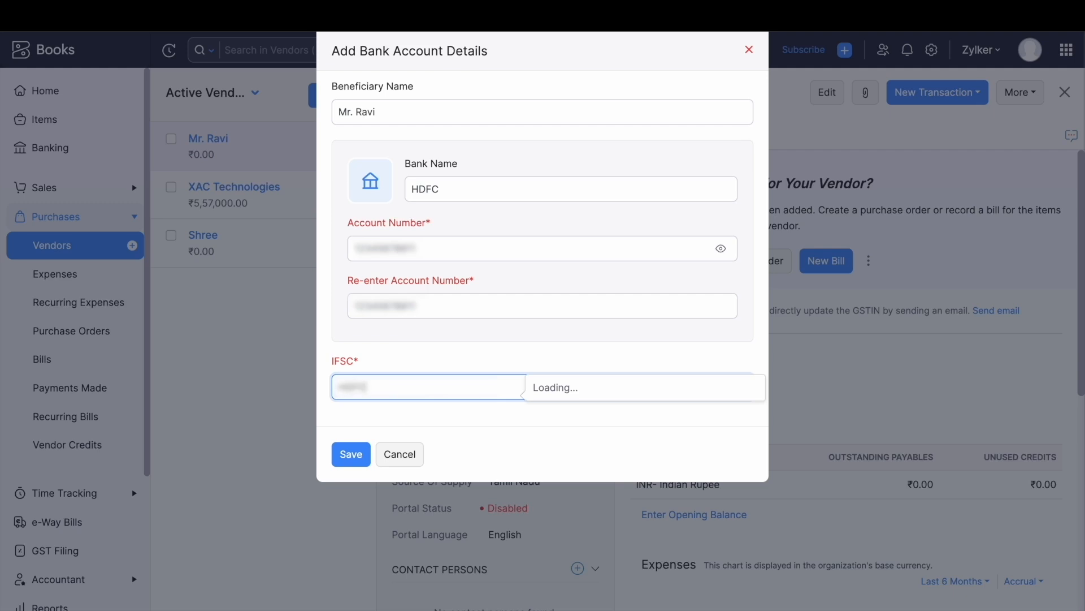
Finish the vendor's new HDFC bank account with IFSC code DFC0000708 and save it.
type("0000708")
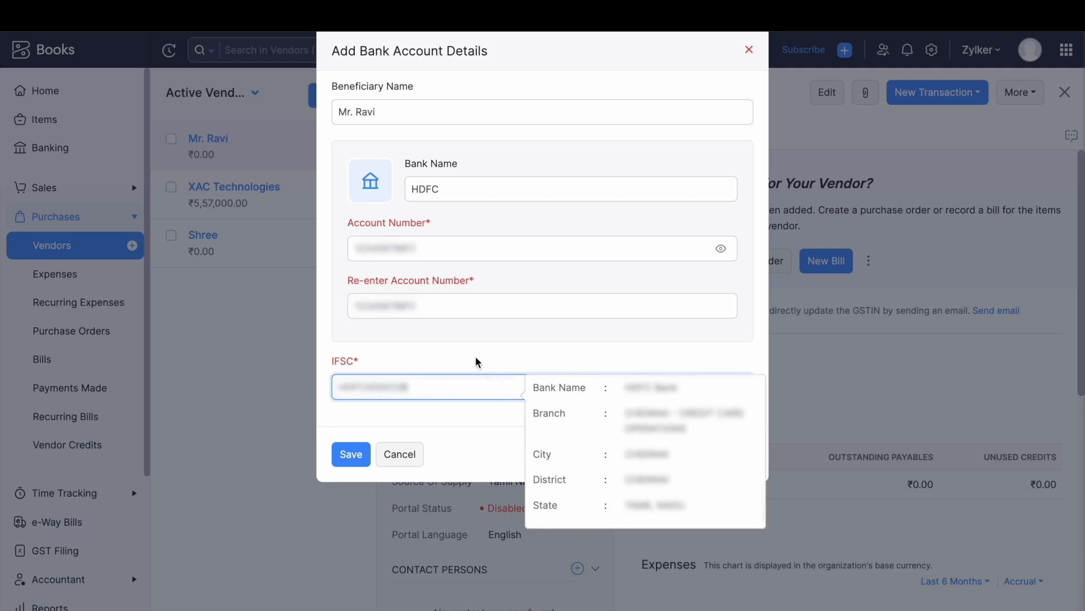
left_click(358, 454)
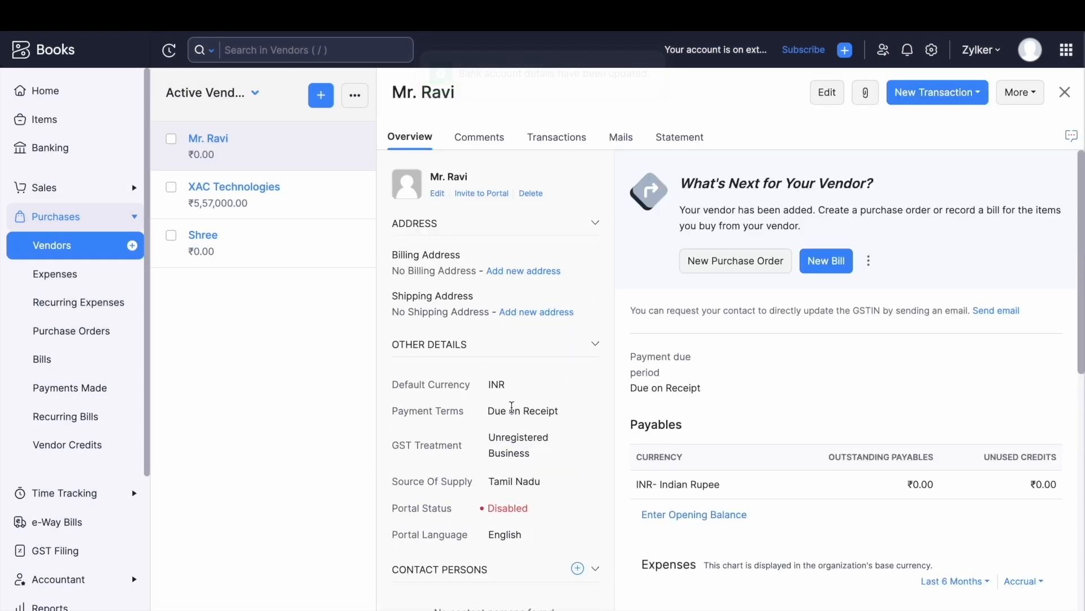
scroll(556, 390, "down", 3)
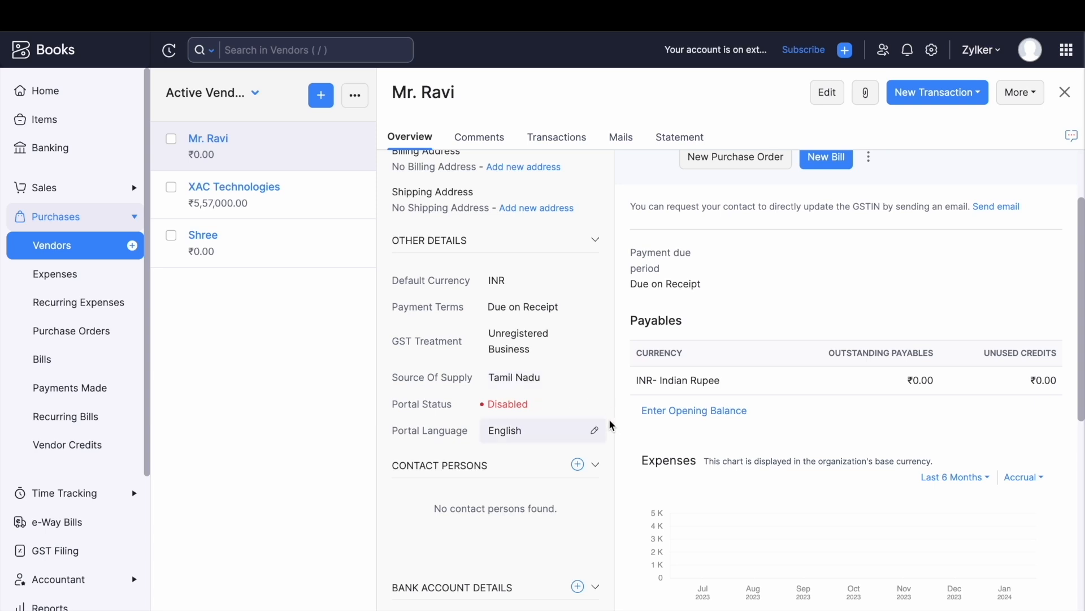
scroll(626, 433, "down", 1)
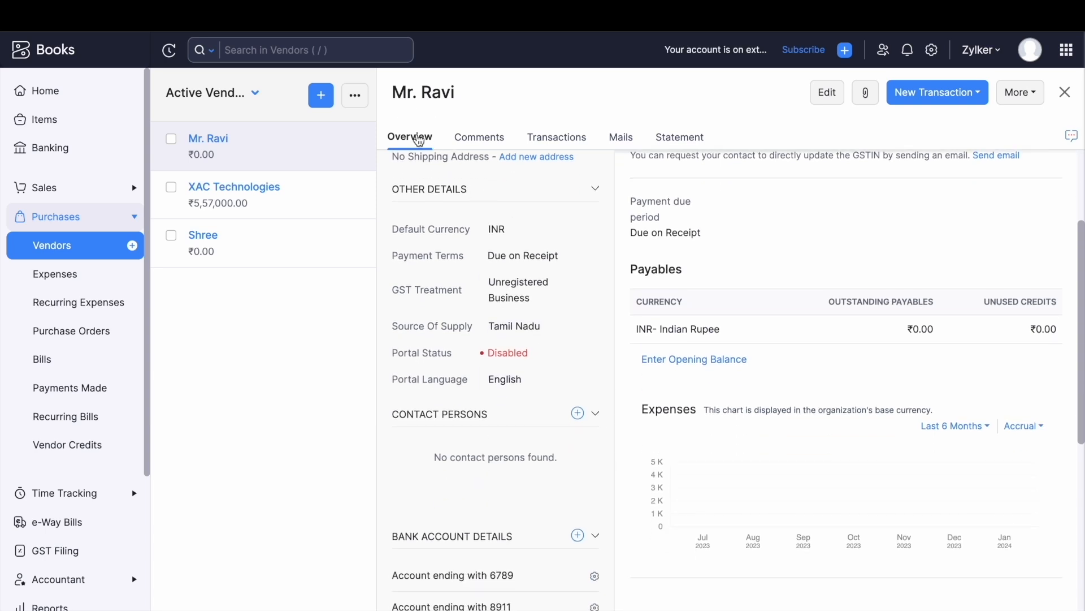
scroll(573, 411, "down", 3)
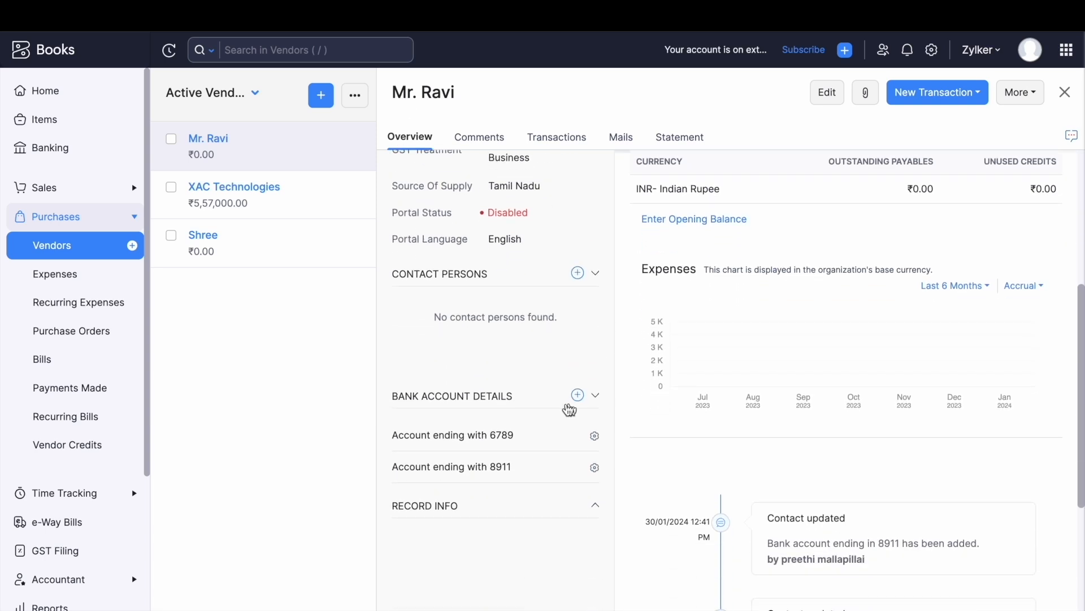
In Bank Account Details, open the first account's edit form and cancel without changes.
left_click_drag(385, 399, 523, 403)
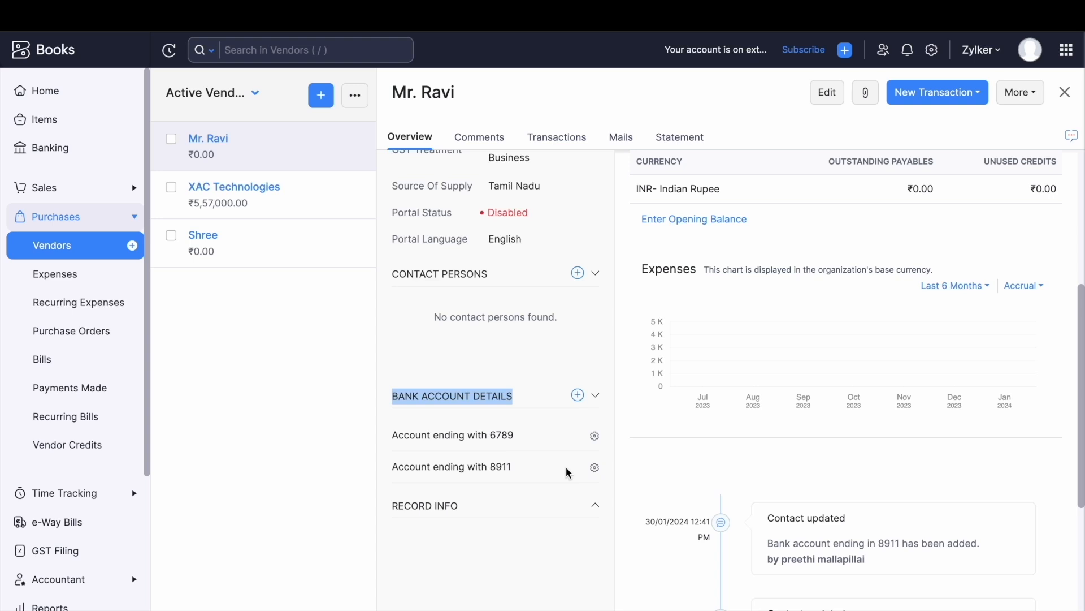
left_click(523, 442)
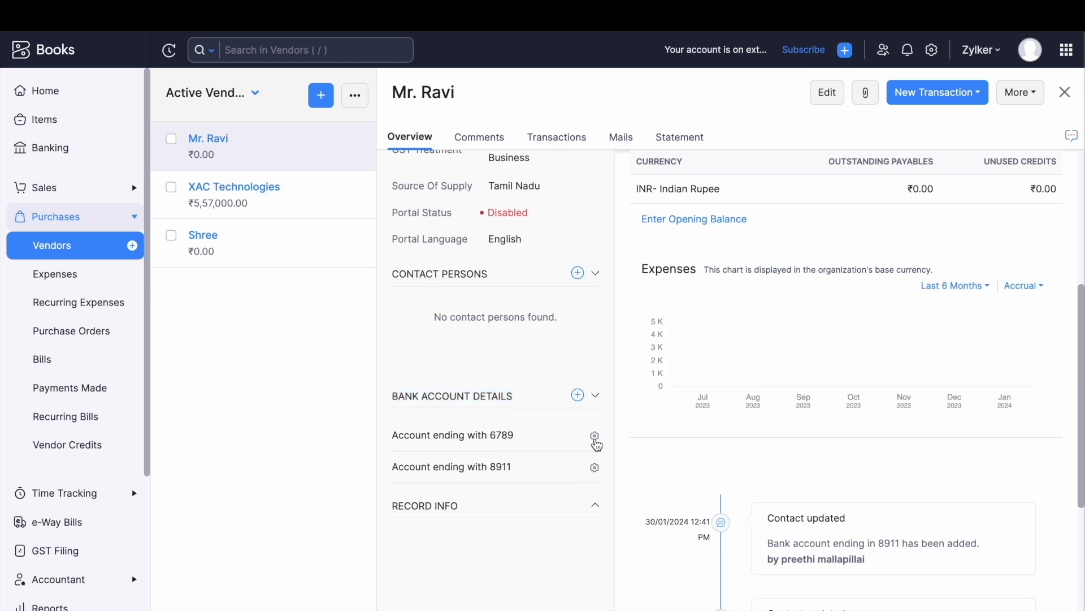
left_click(598, 441)
left_click(612, 459)
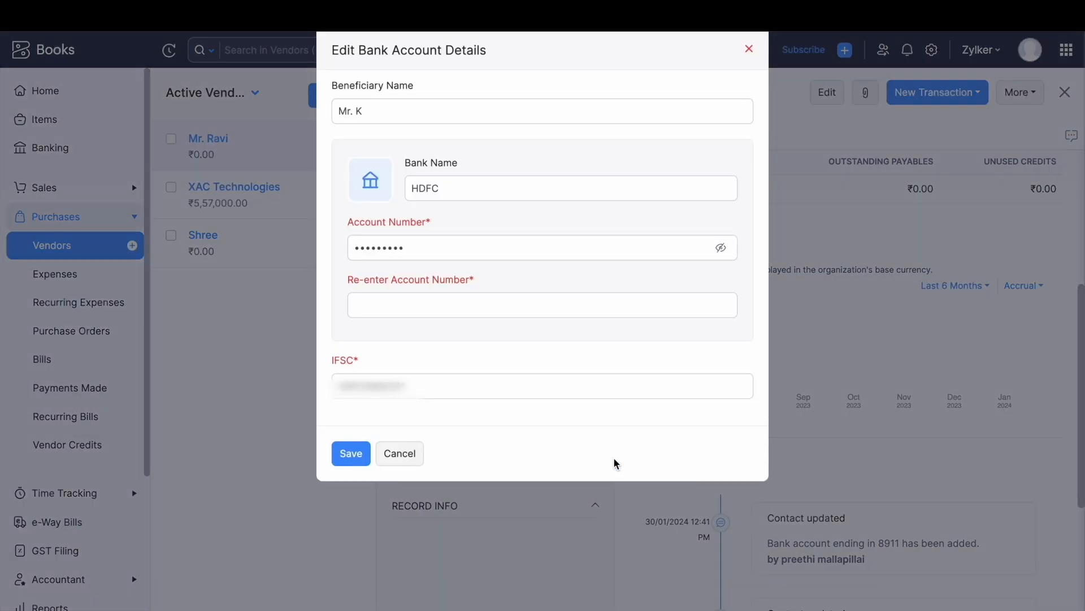
left_click(384, 453)
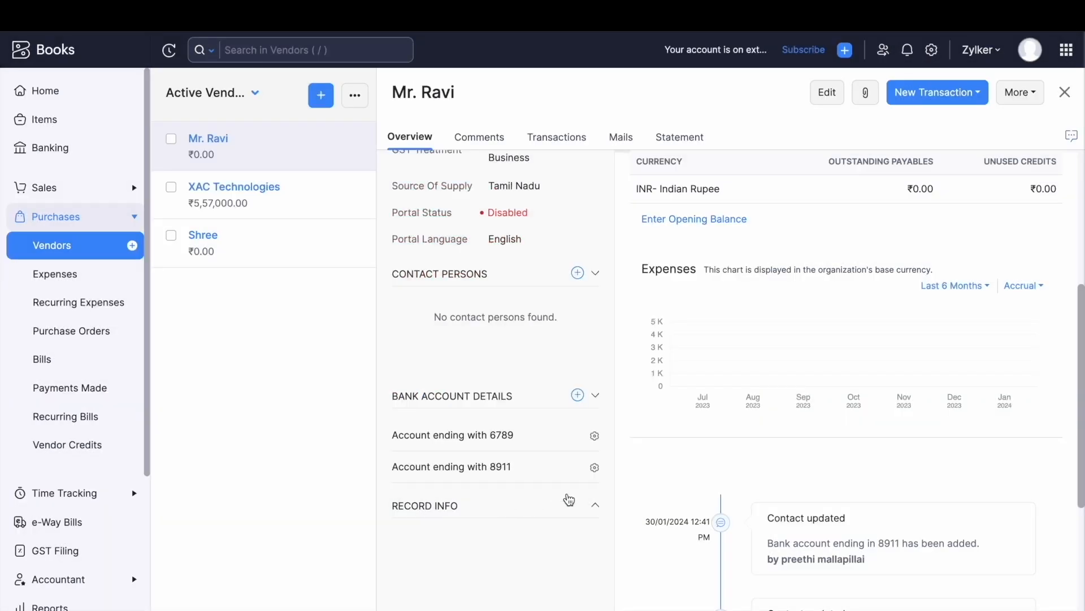
Go from Vendors into Settings and open Vendor Payments to view partner banks like HSBC.
left_click(71, 250)
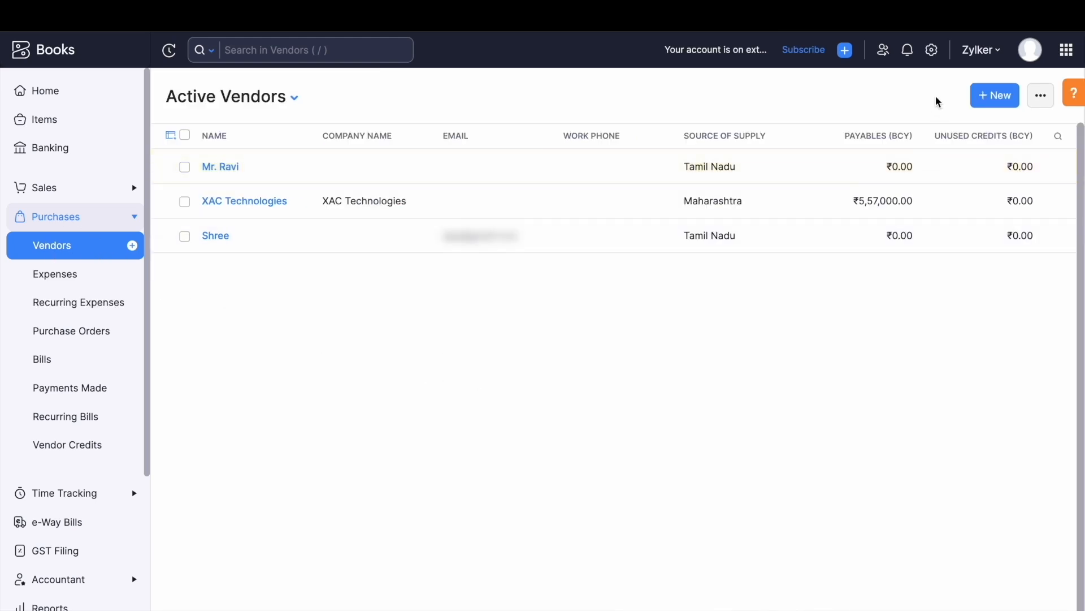
left_click(931, 50)
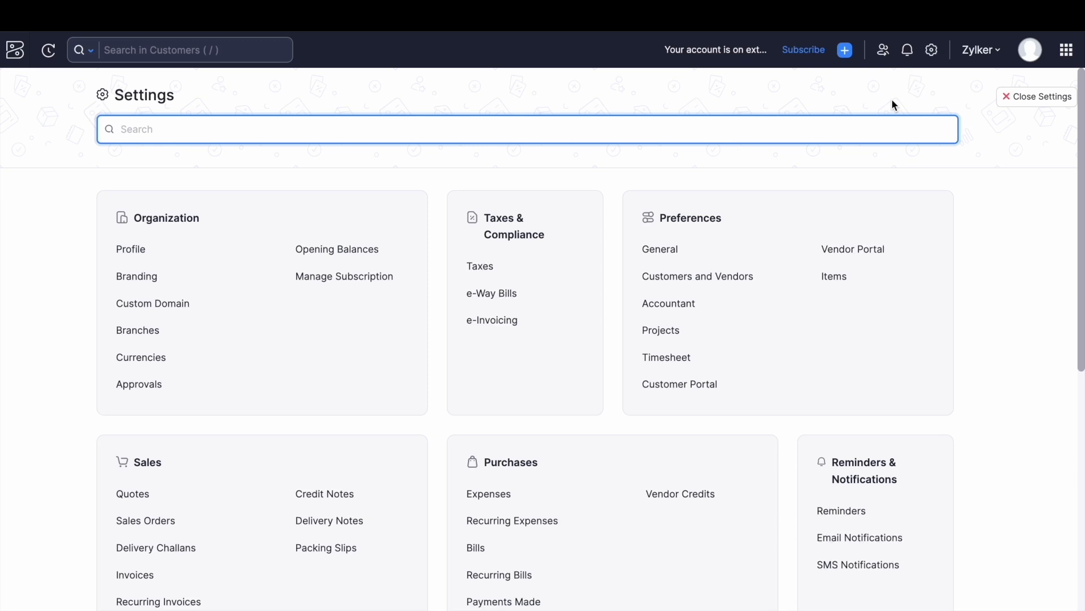
left_click(932, 50)
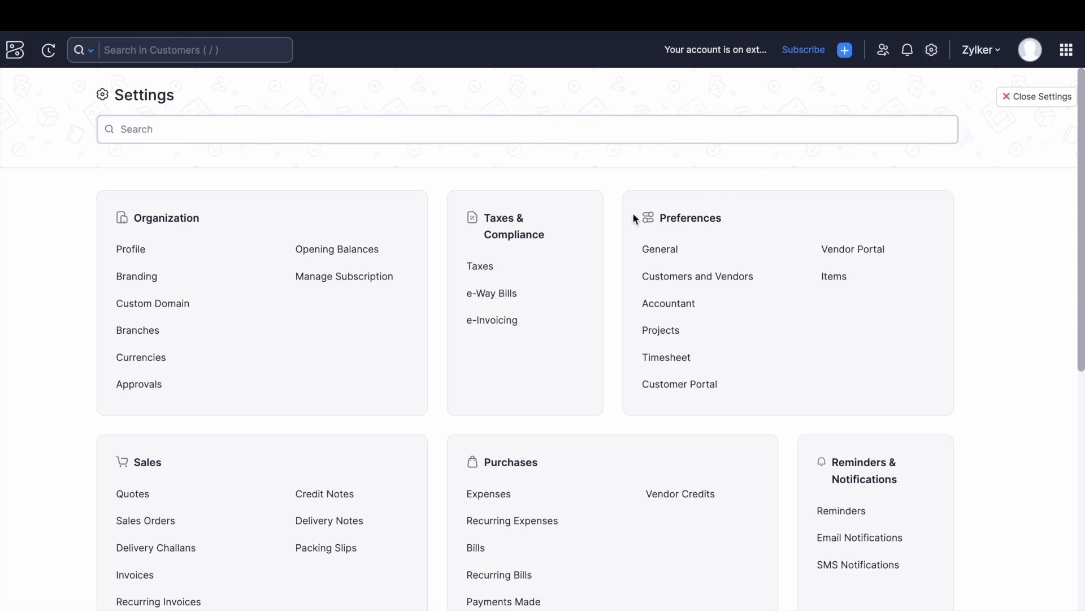
scroll(760, 429, "down", 8)
scroll(761, 426, "down", 1)
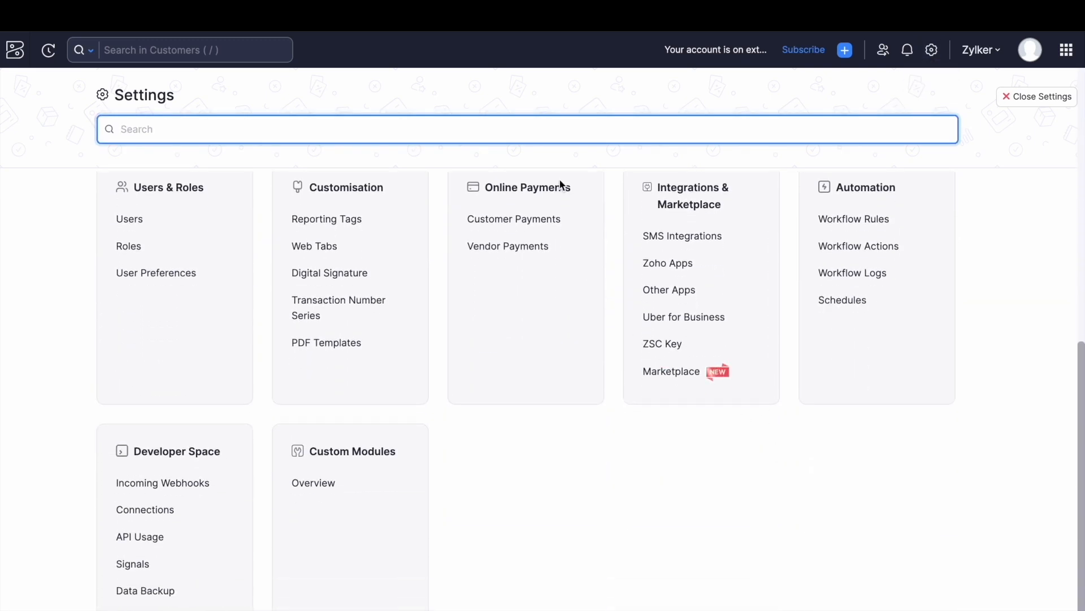
left_click(528, 249)
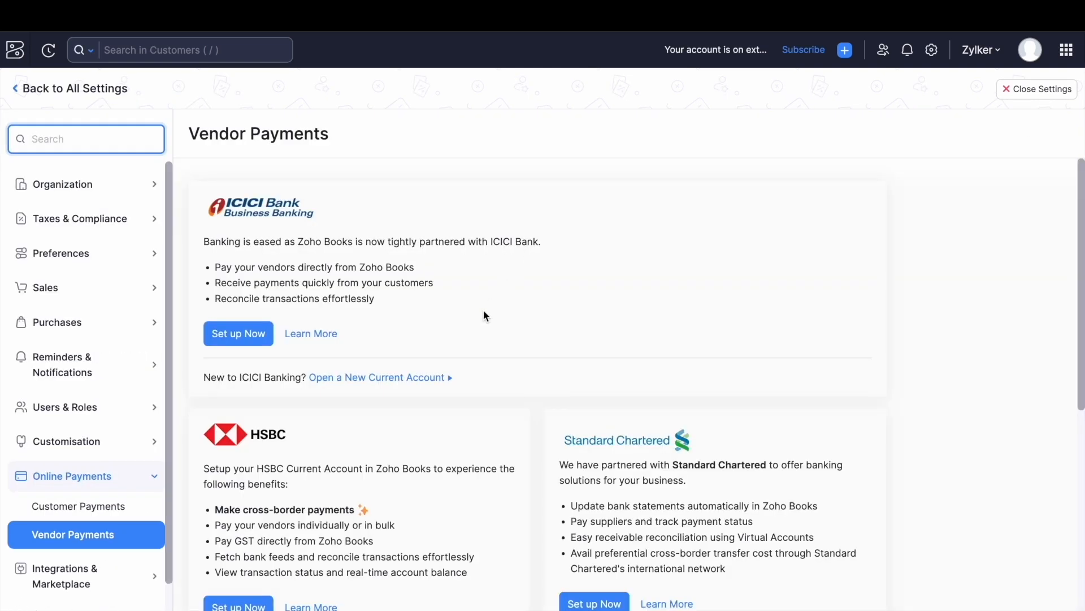
scroll(477, 322, "down", 2)
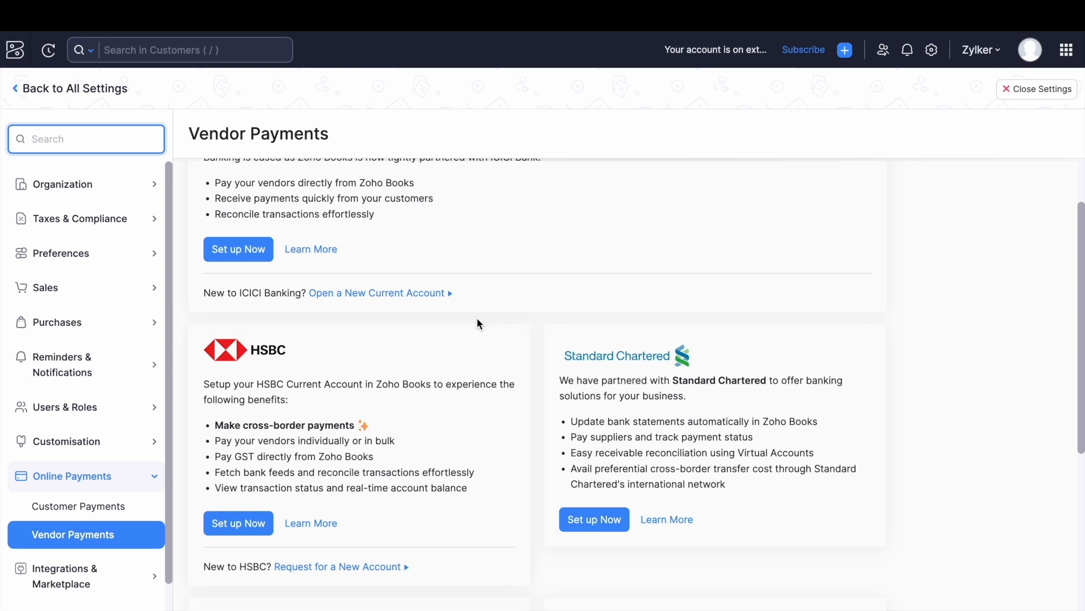
scroll(477, 322, "down", 1)
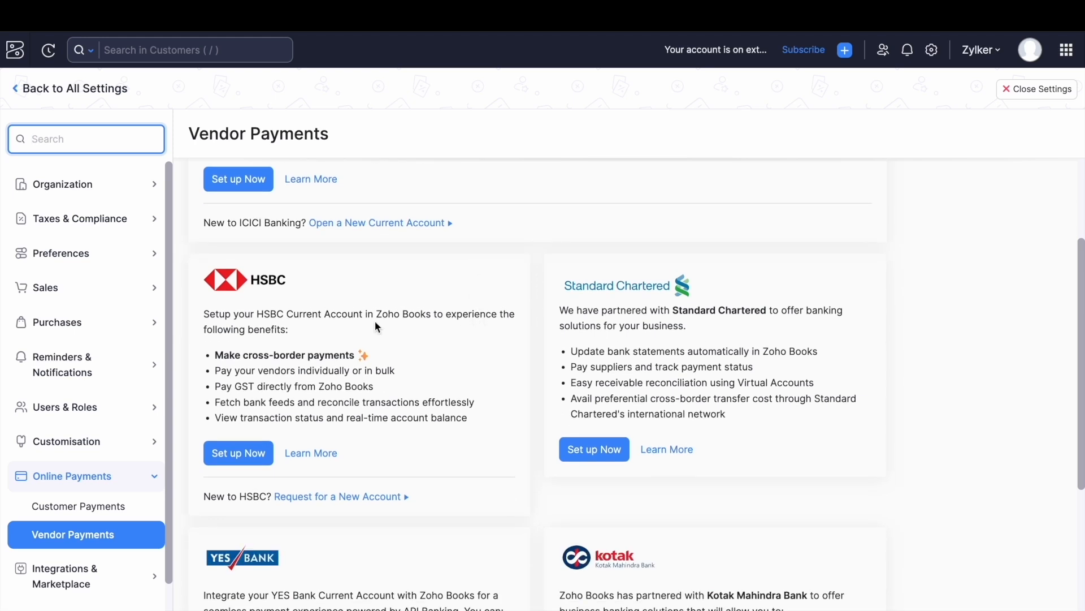
Start HSBC setup, attach the HSBC public key text file, and begin adding a new bank account.
left_click(231, 462)
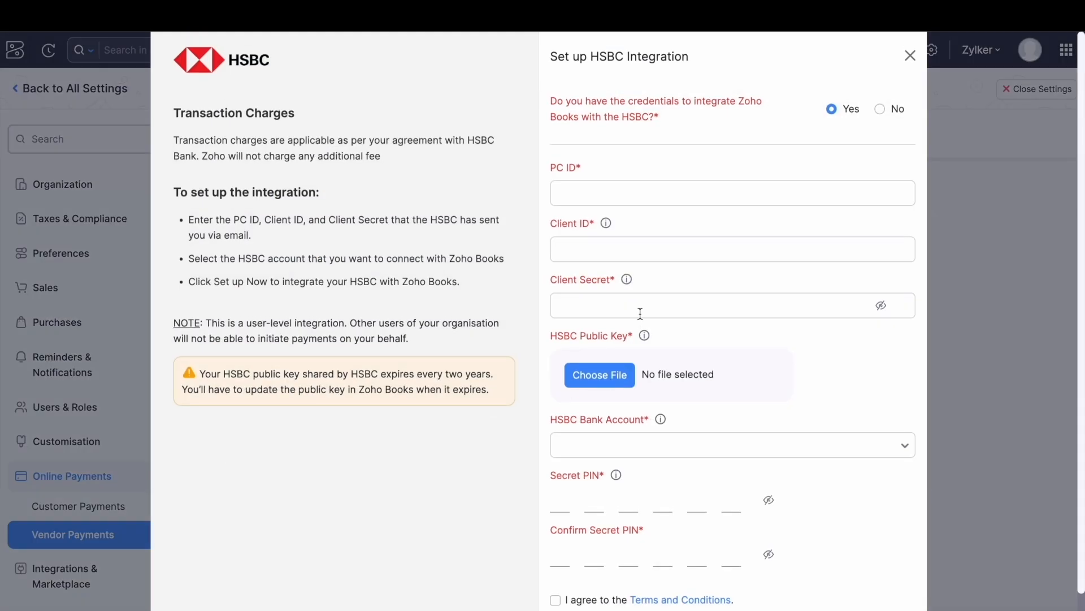
scroll(640, 313, "right", 3)
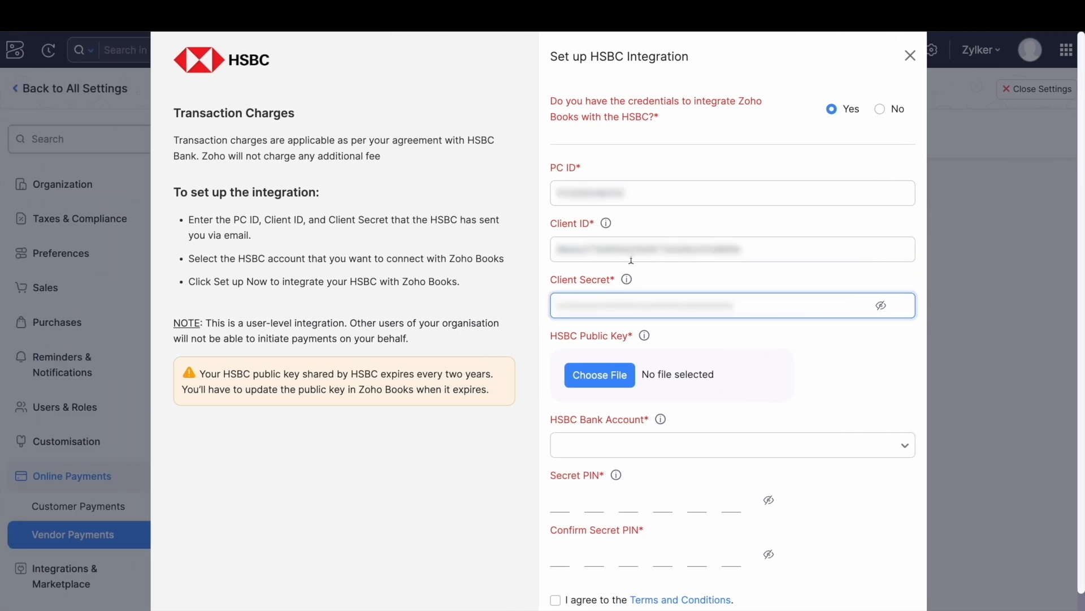
scroll(695, 275, "down", 1)
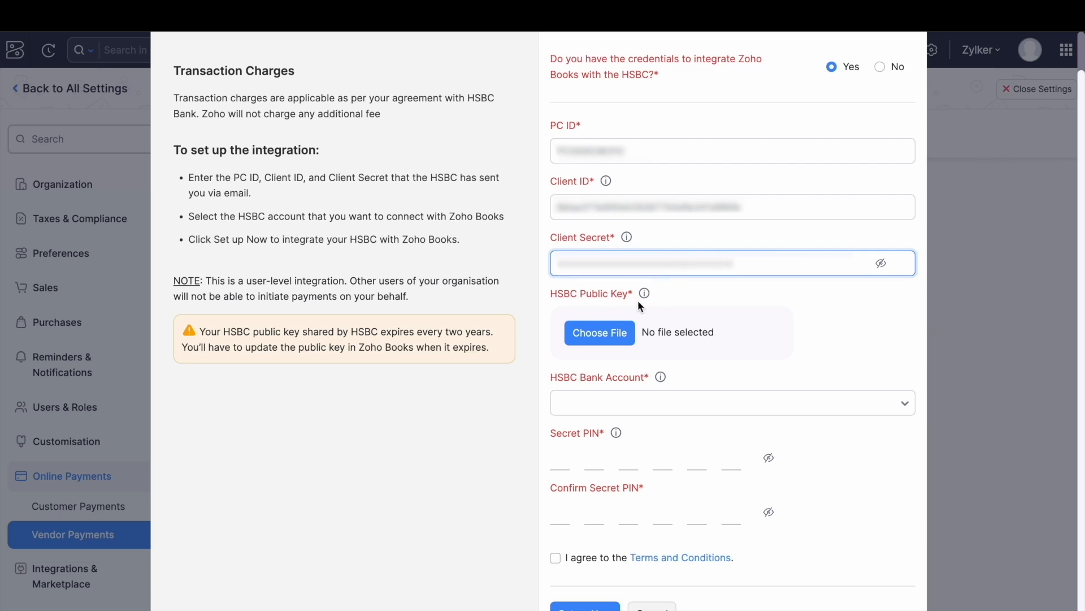
left_click(599, 336)
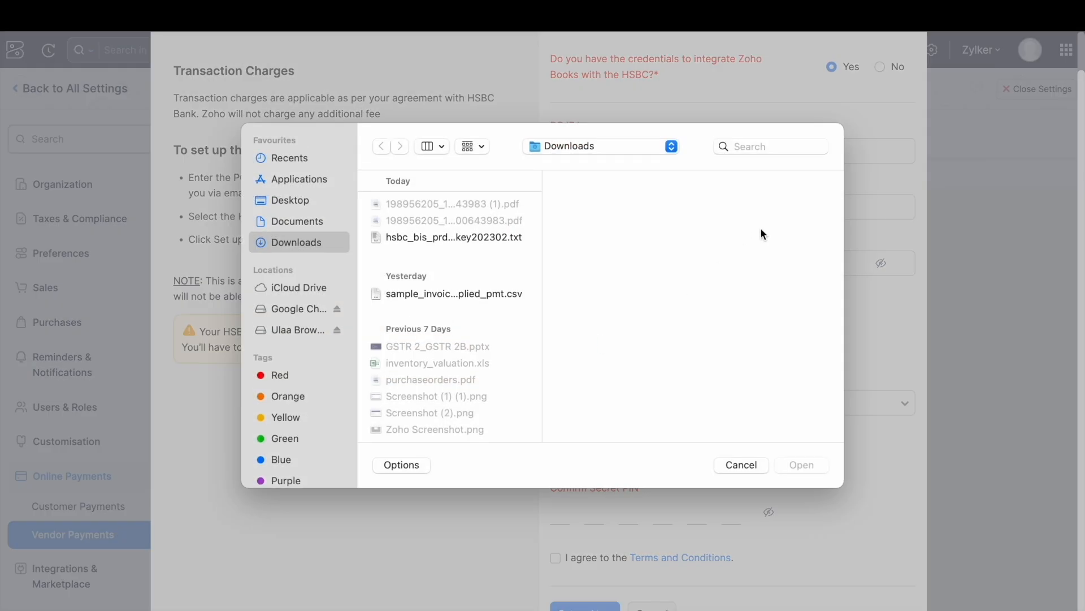
left_click(490, 236)
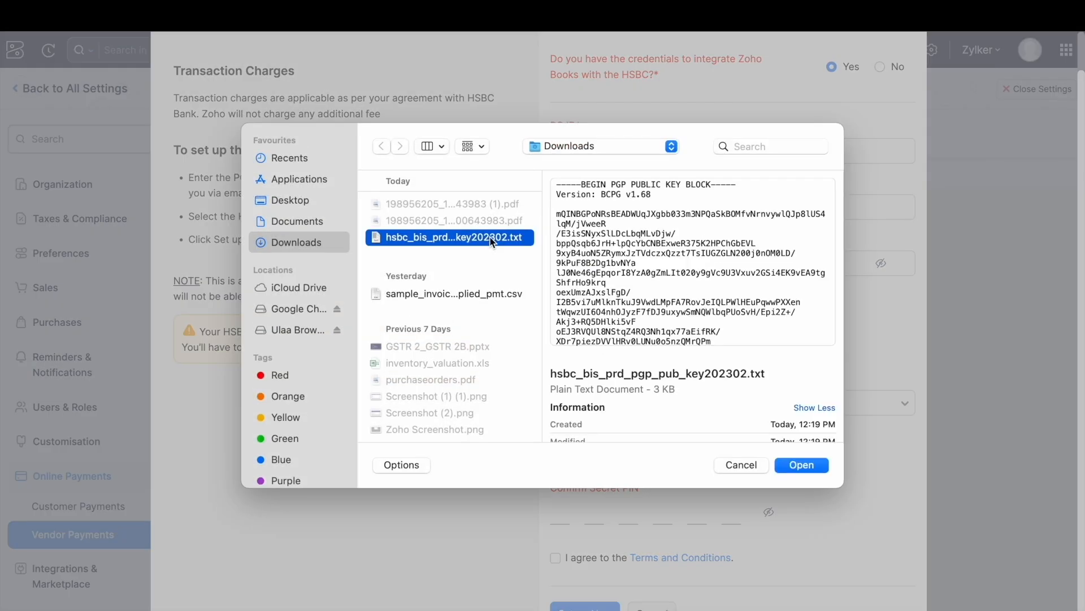
left_click(802, 464)
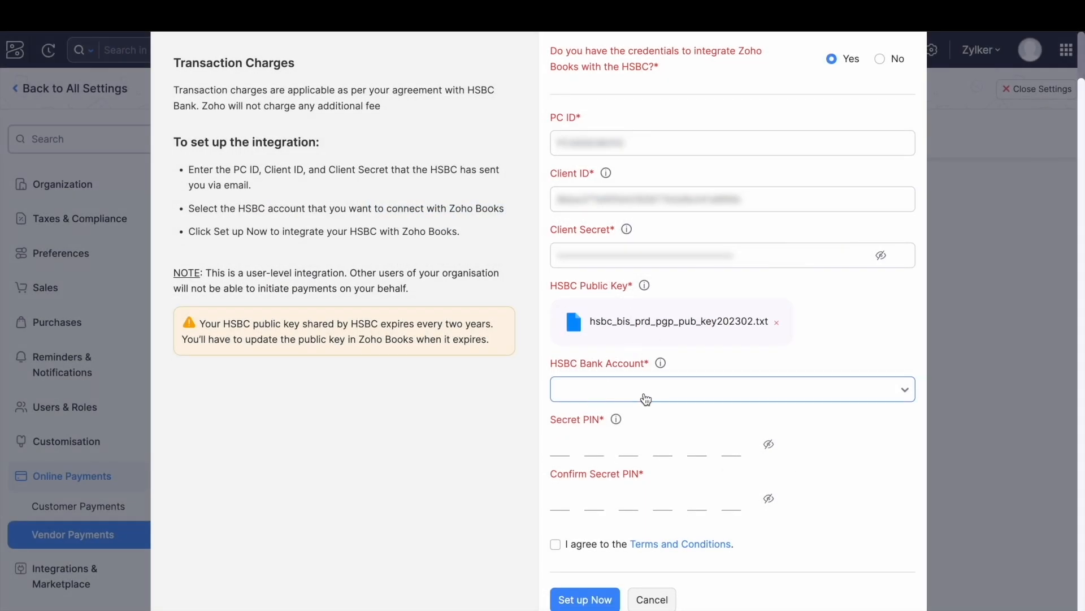
left_click(656, 400)
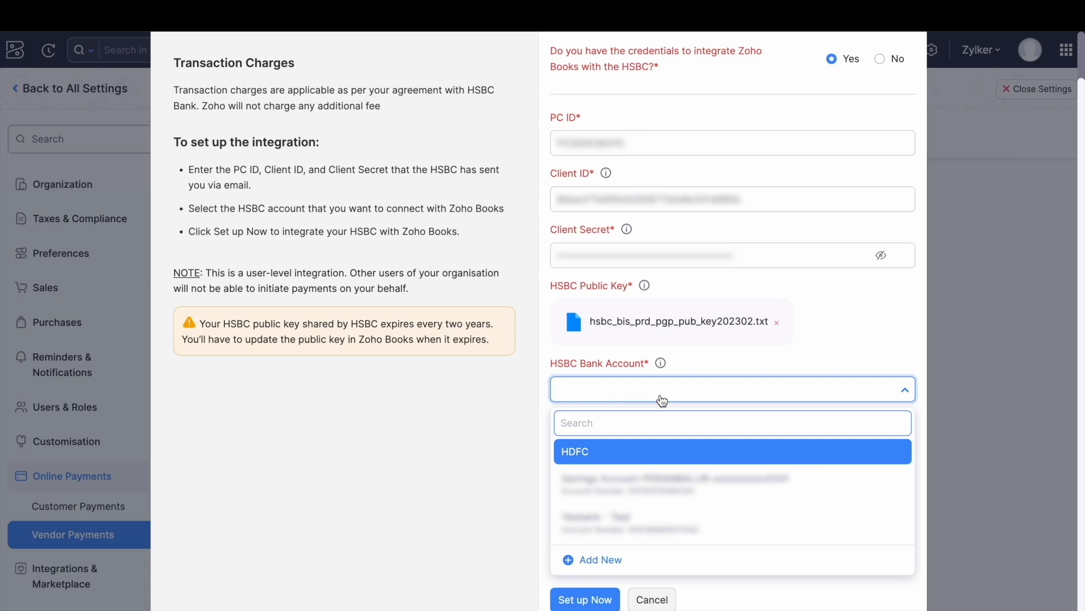
left_click(593, 560)
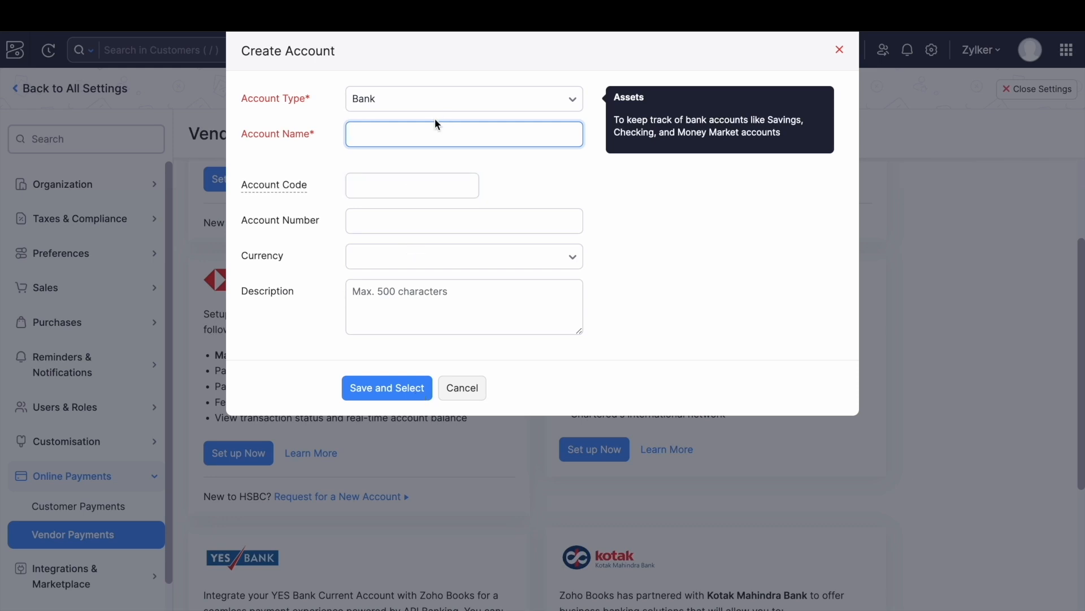
Create a bank account named HSBC with its account number, then save and select it.
left_click(398, 134)
type("HSBC")
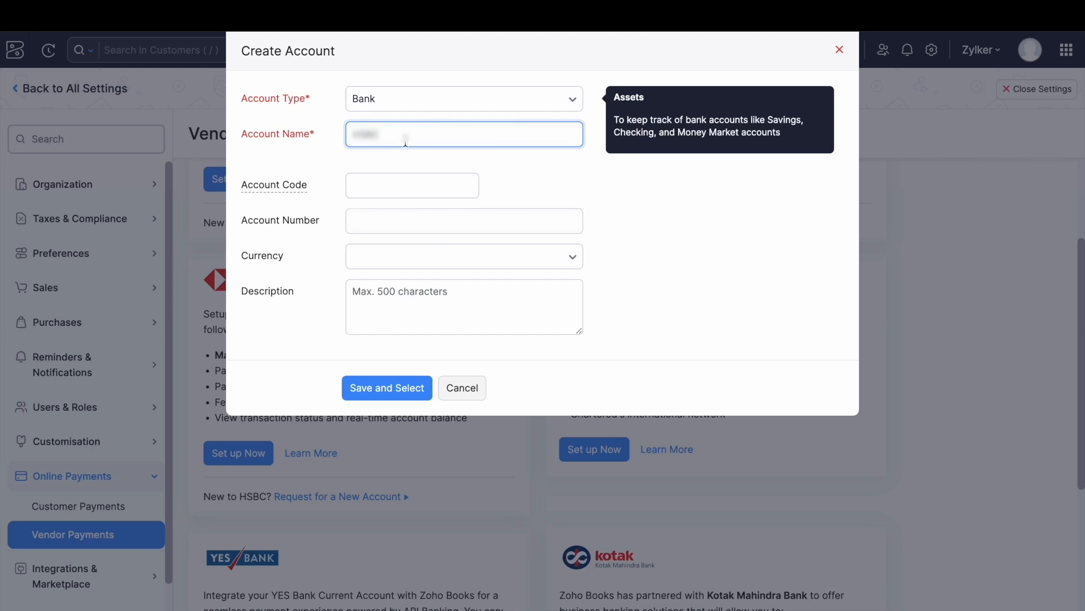
left_click(440, 220)
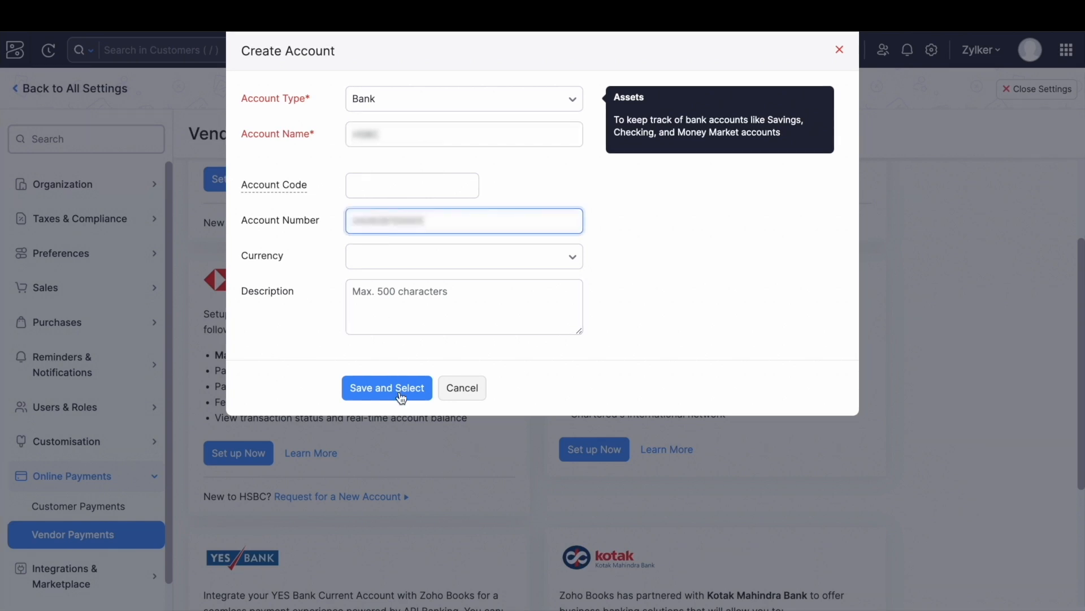
left_click(387, 388)
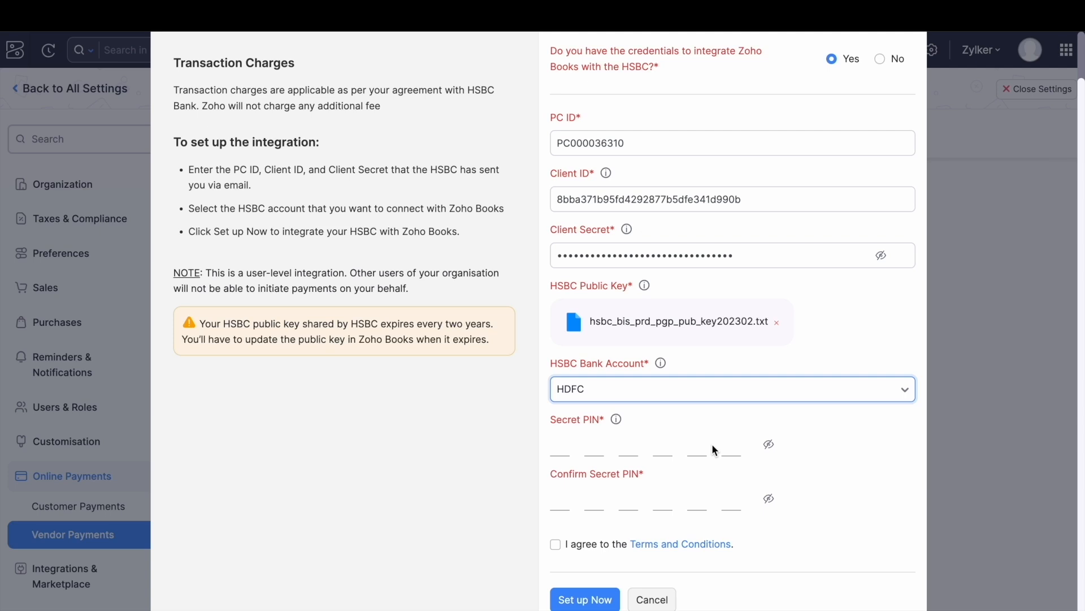
Enter and confirm the secret PIN, accept the terms, and finish HSBC setup, now shown ACTIVE.
left_click(561, 447)
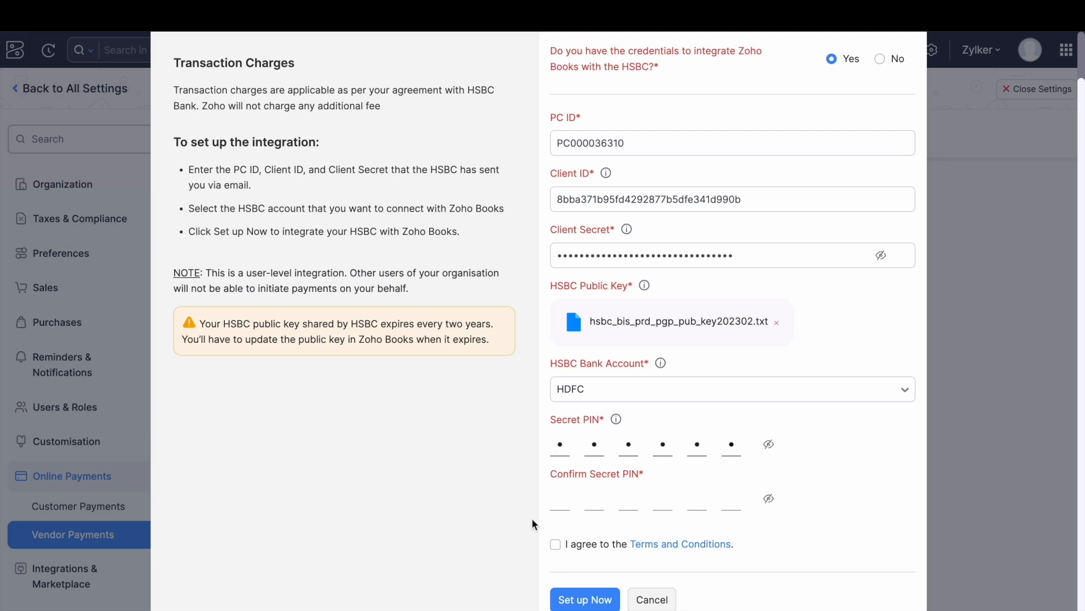
left_click(558, 548)
left_click(591, 602)
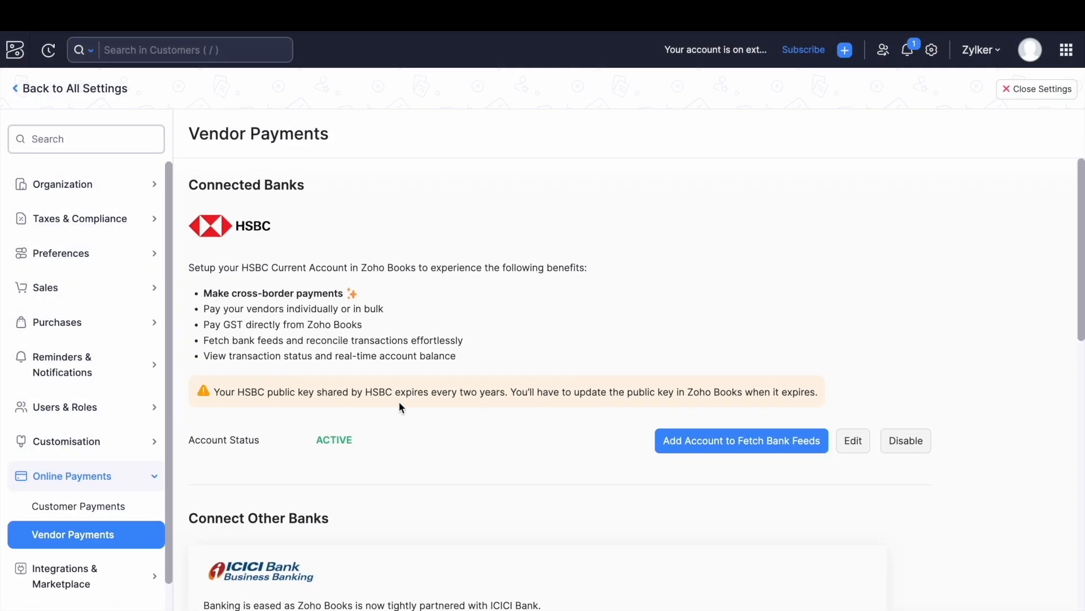
left_click_drag(188, 440, 358, 440)
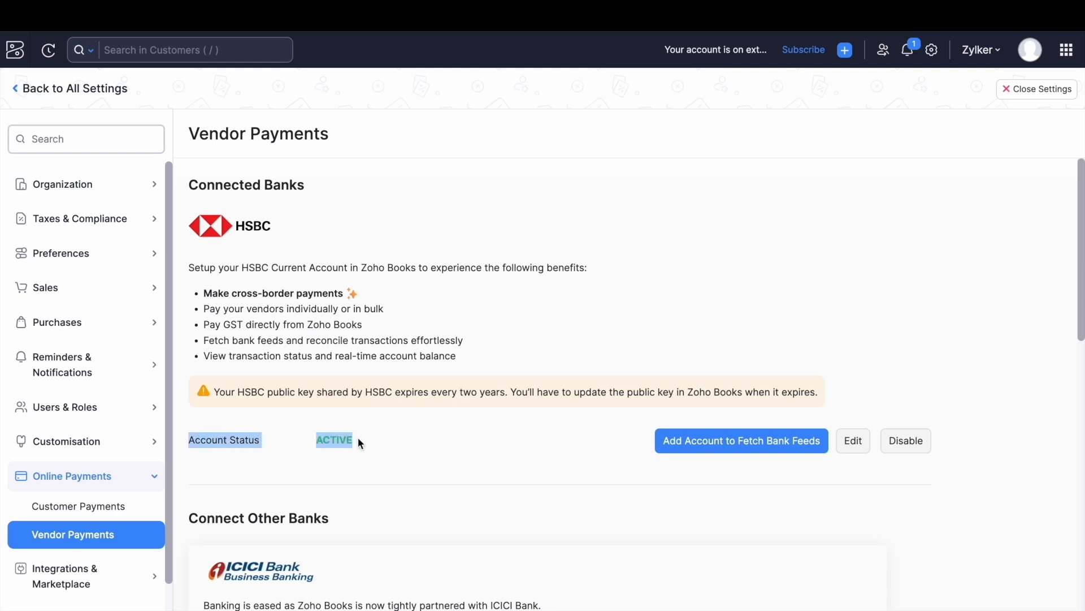
left_click(671, 479)
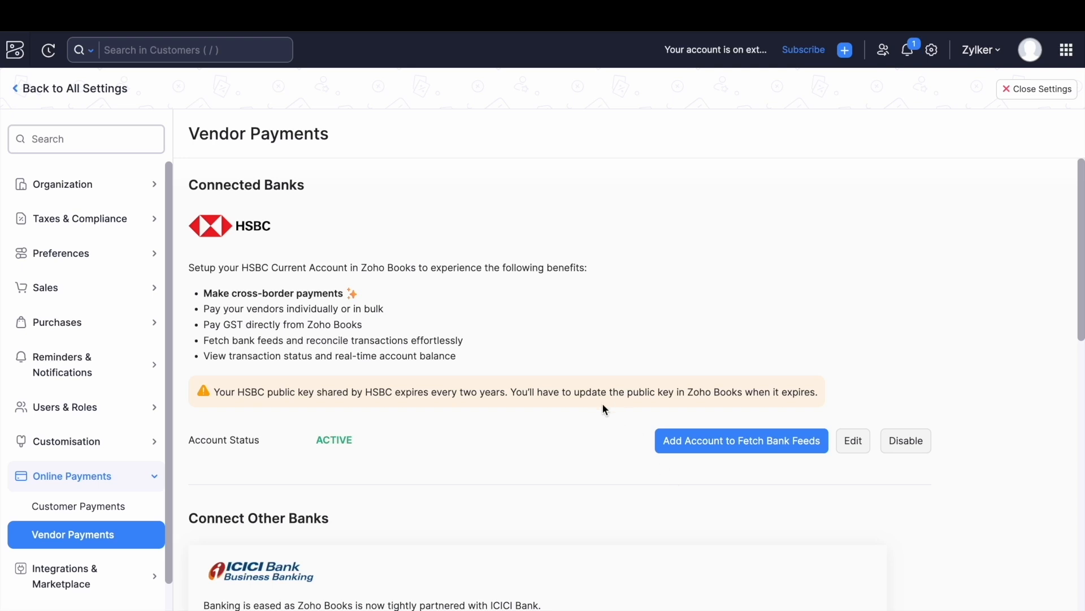
Add HSBC01 to fetch bank feeds starting from 01/11/2023.
left_click(780, 450)
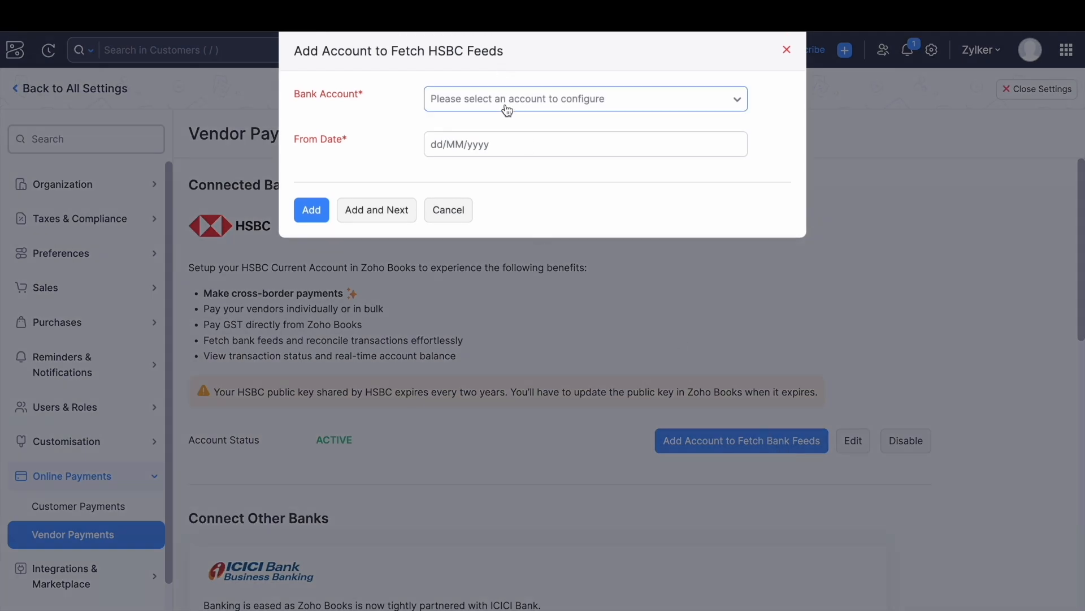
left_click(507, 109)
left_click(543, 232)
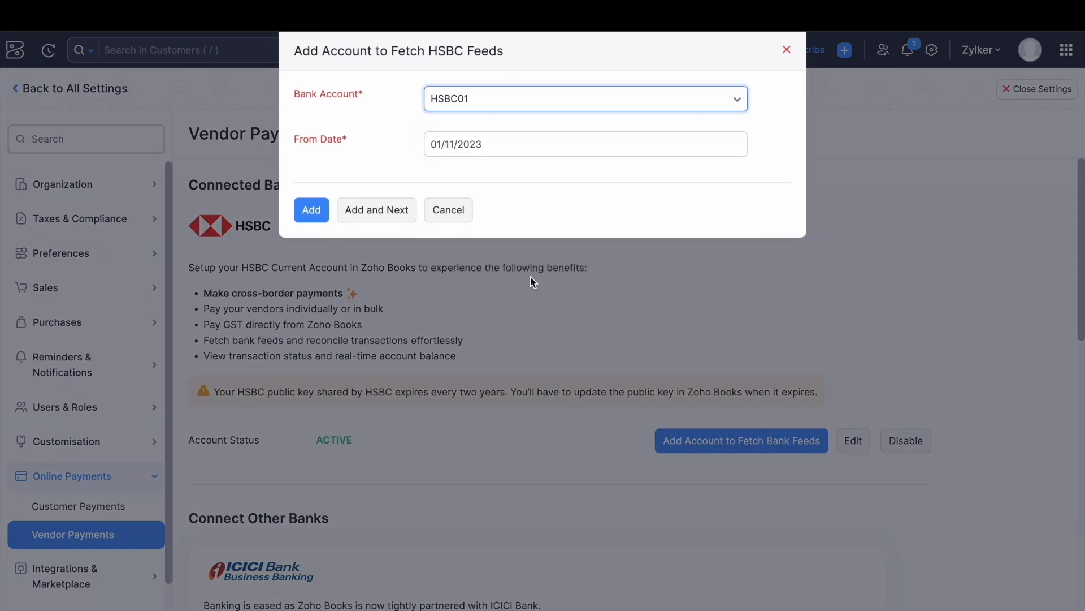
left_click(481, 142)
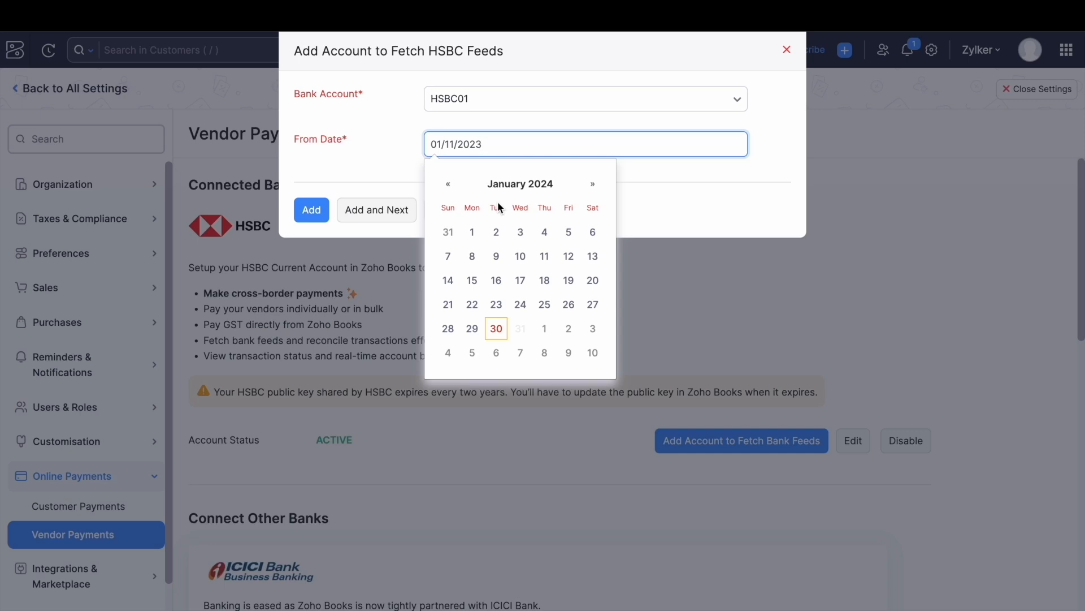
left_click(449, 186)
left_click(449, 186)
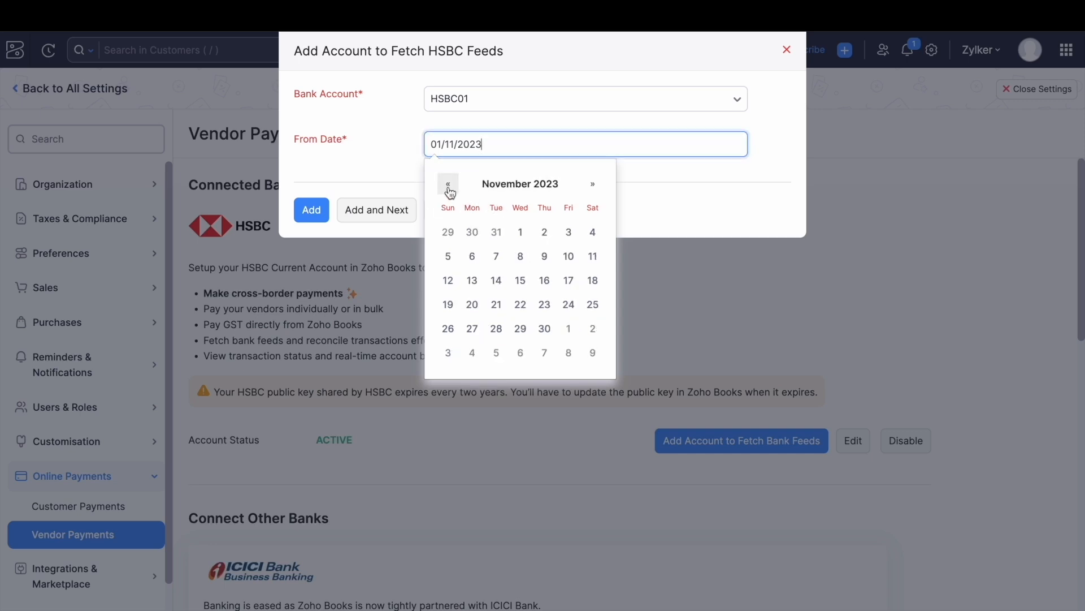
left_click(522, 235)
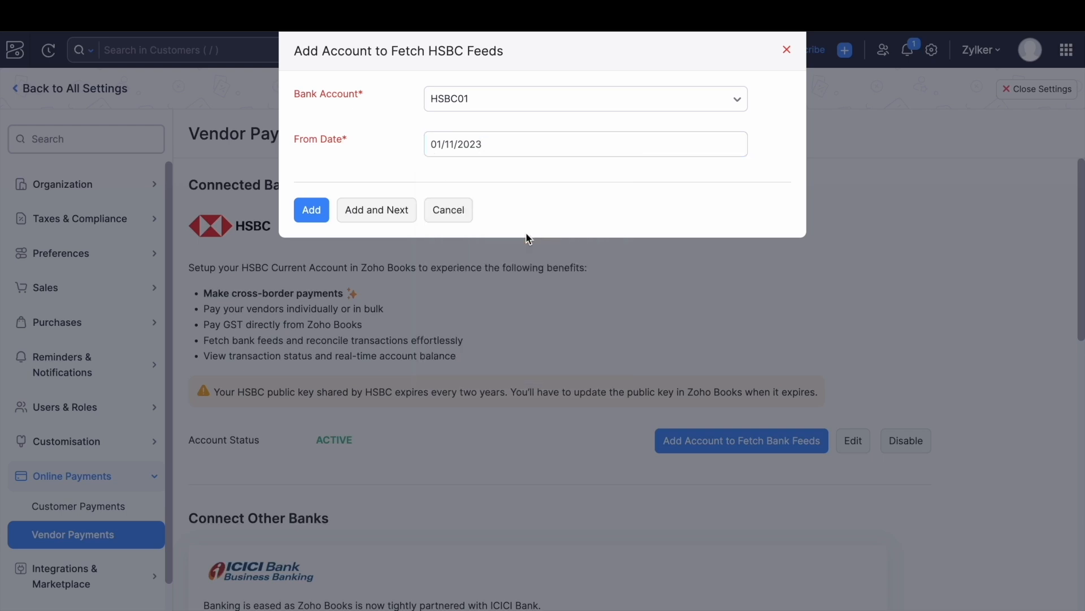
left_click(315, 215)
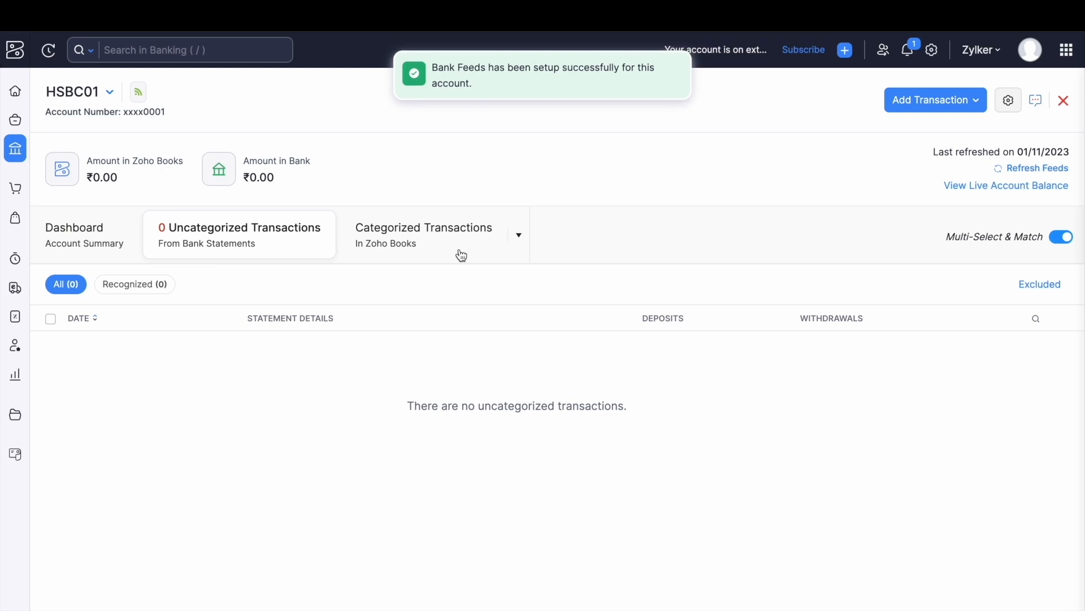
View the live account balance for HSBC01.
mouse_move(138, 96)
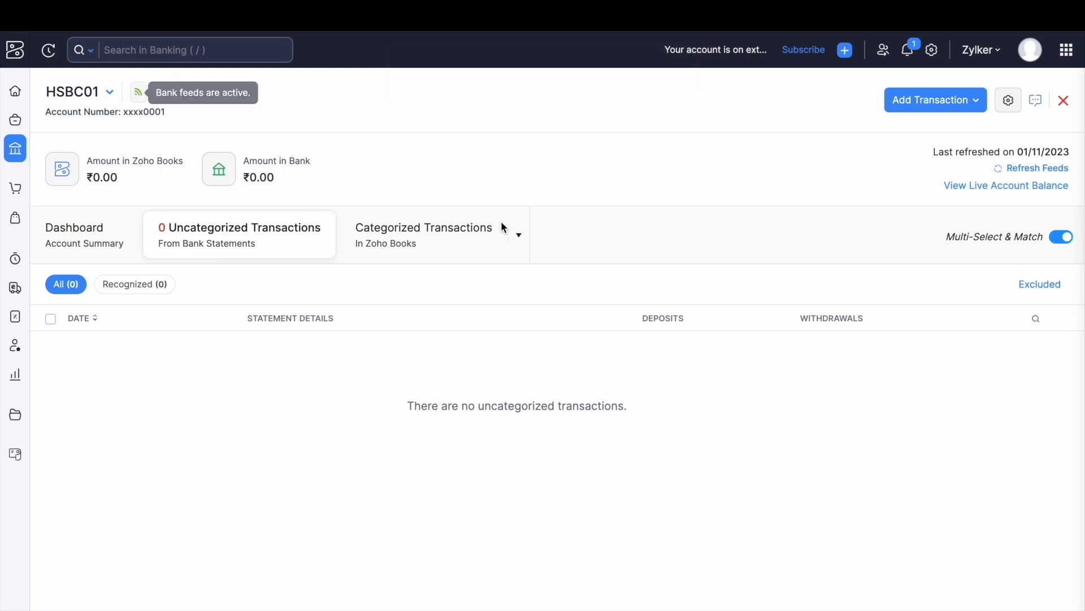
mouse_move(1004, 192)
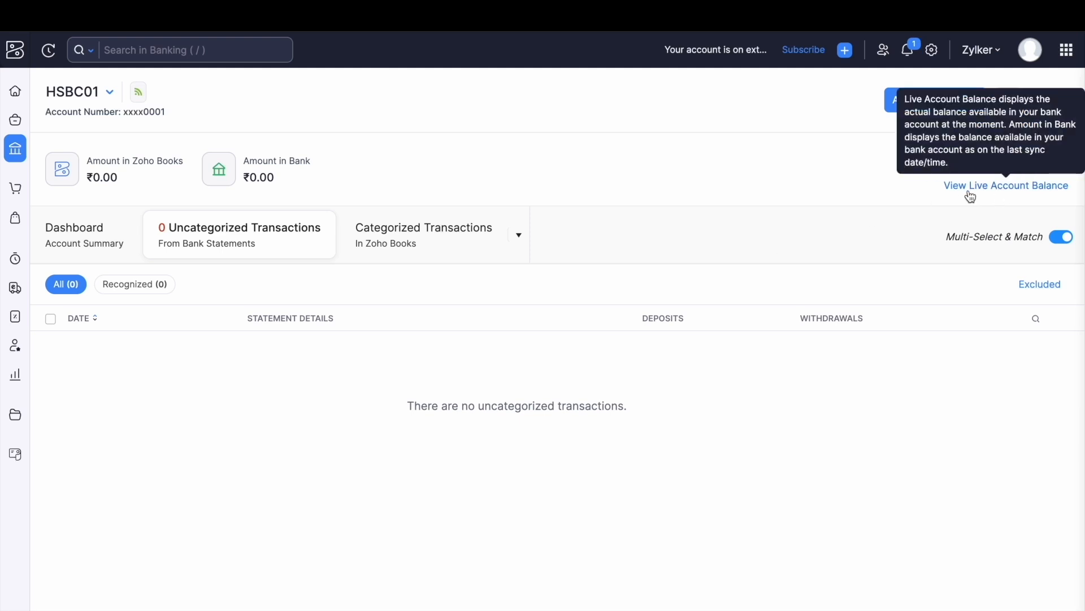
left_click(1014, 193)
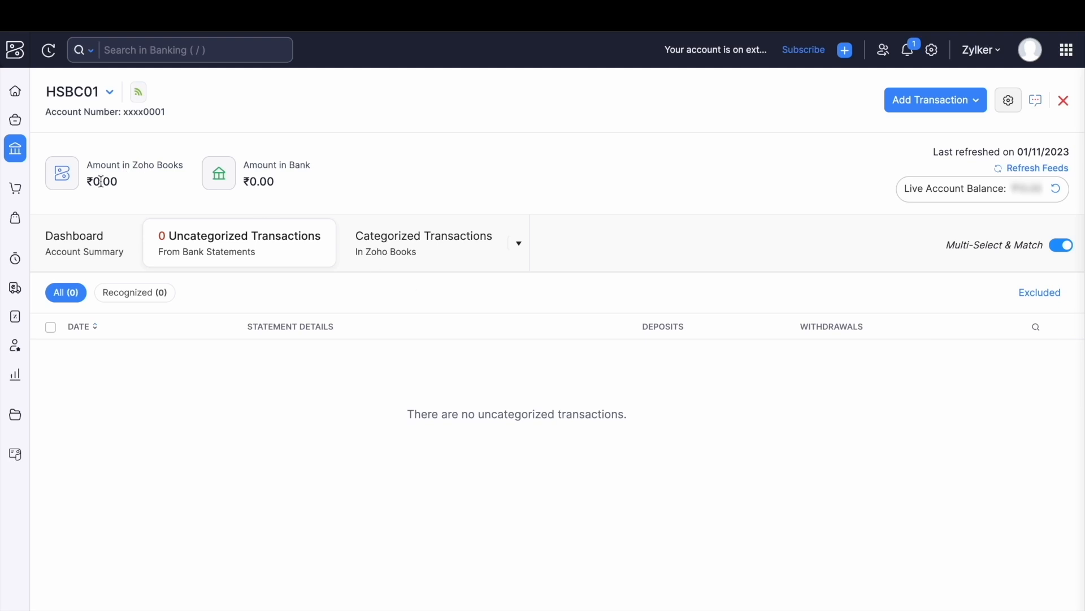
left_click(18, 221)
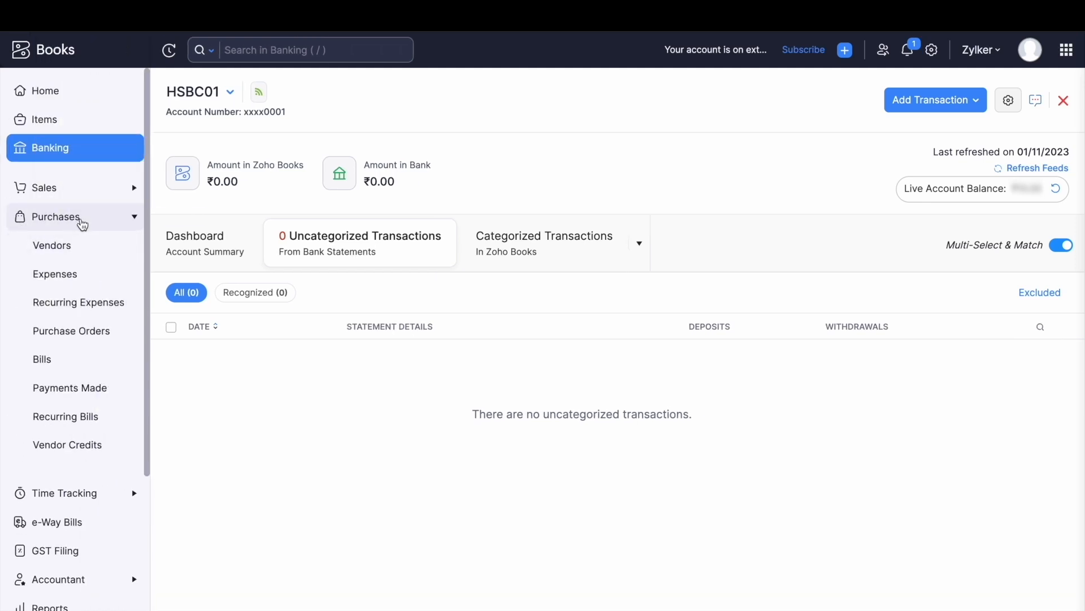
Open XAC Technologies' bill 2 from Purchases > Bills and start Pay via HSBC.
left_click(51, 224)
left_click(53, 225)
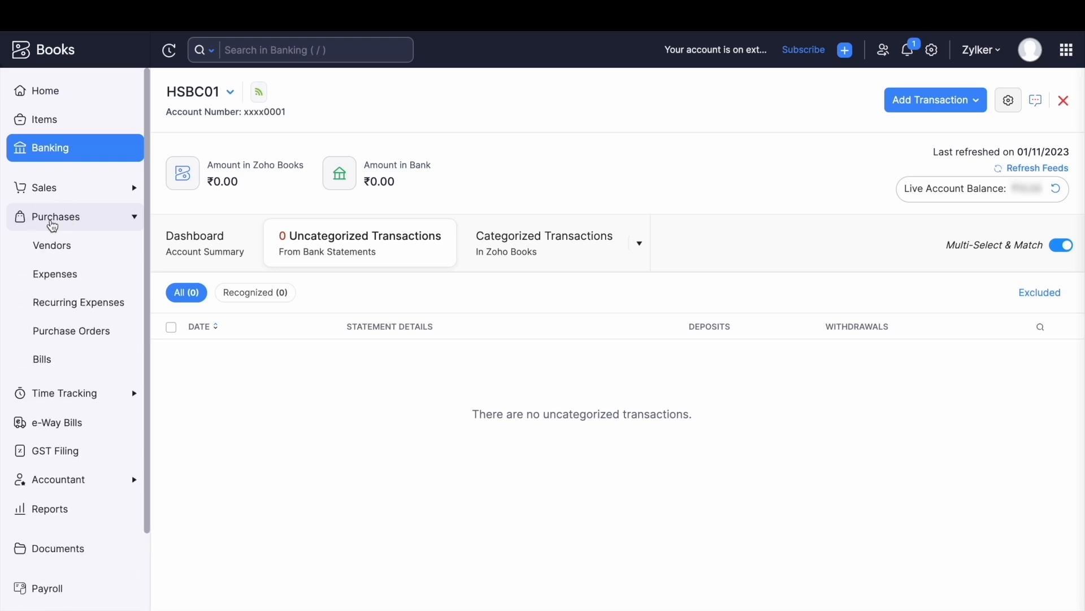
left_click(60, 365)
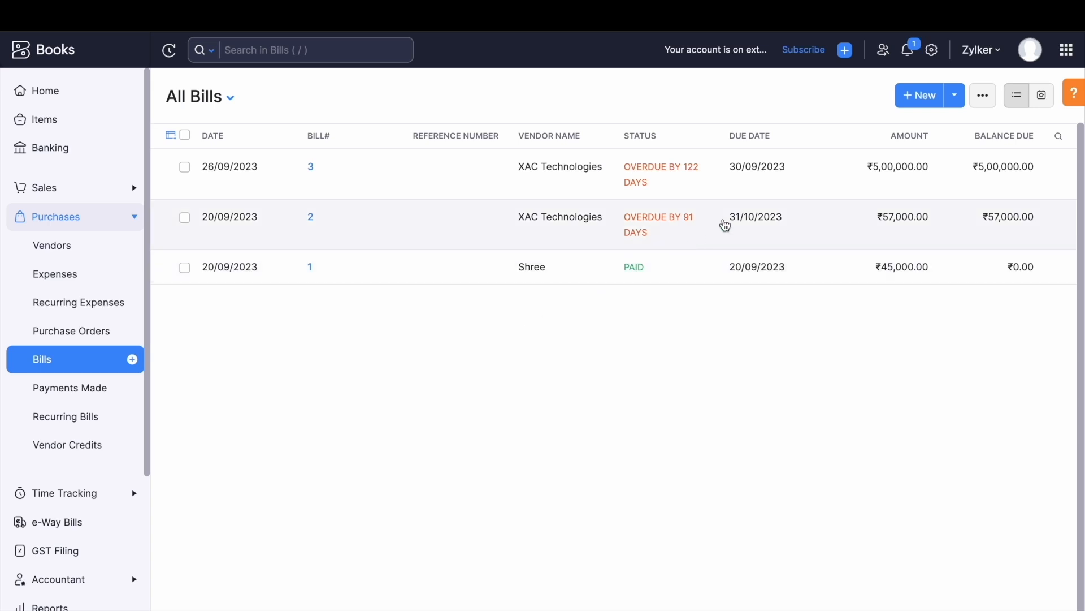
left_click(800, 214)
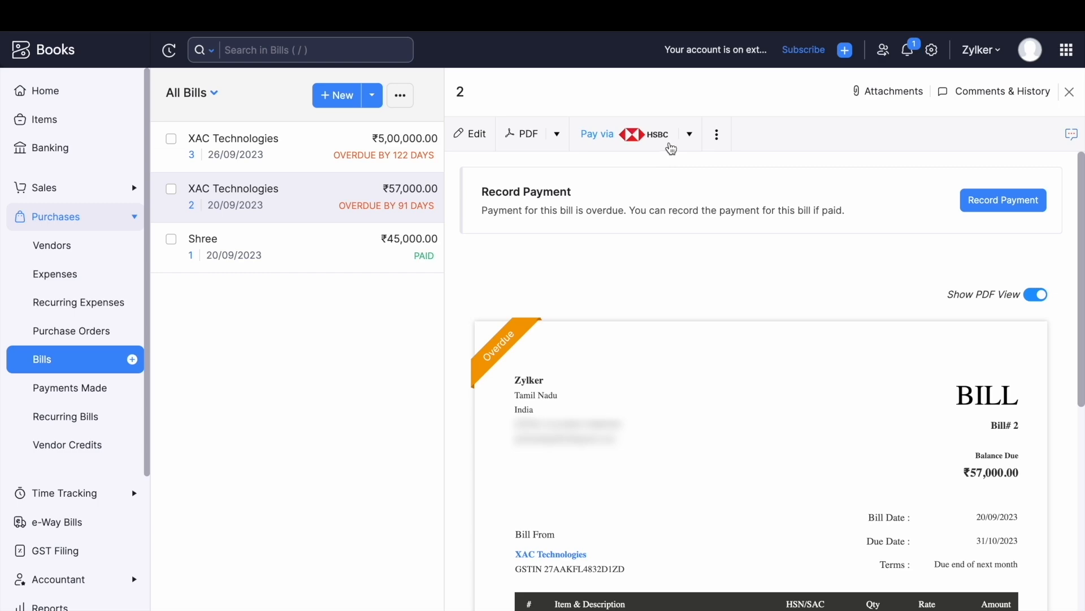
left_click(617, 142)
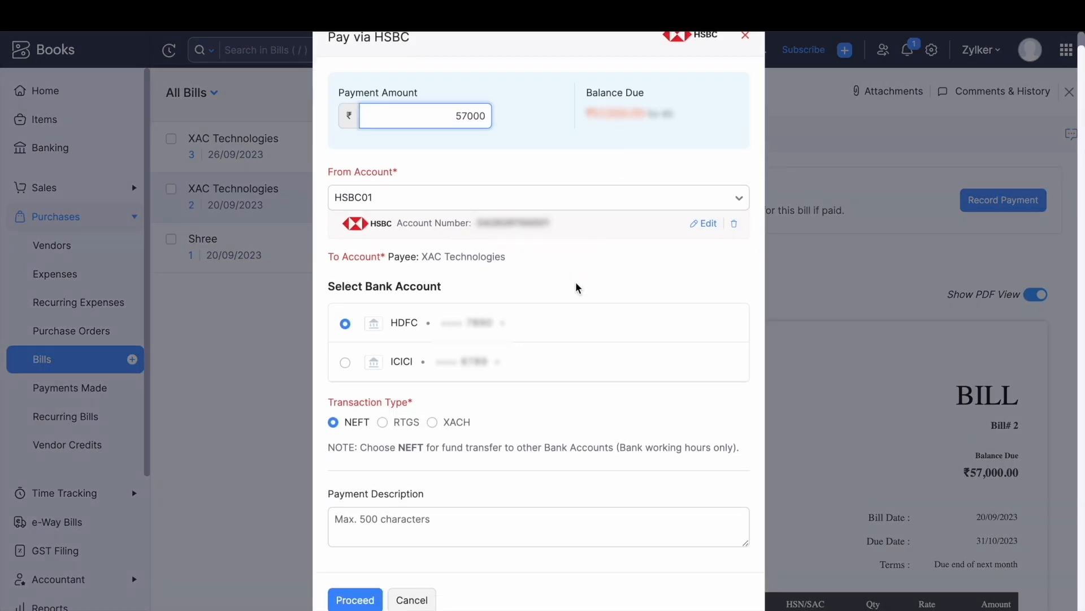
scroll(504, 348, "down", 1)
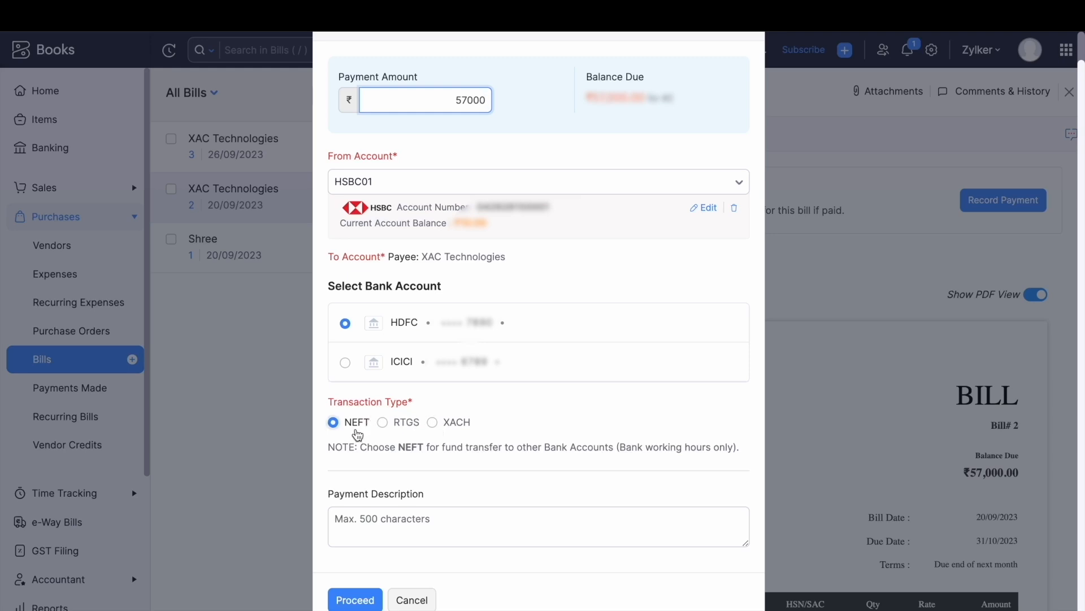
Change the payment amount to 50, proceed, and initiate the payment with the secret PIN.
left_click(485, 97)
key("BackSpace")
key("BackSpace")
key("BackSpace")
key("BackSpace")
key("BackSpace")
type("50")
left_click(398, 520)
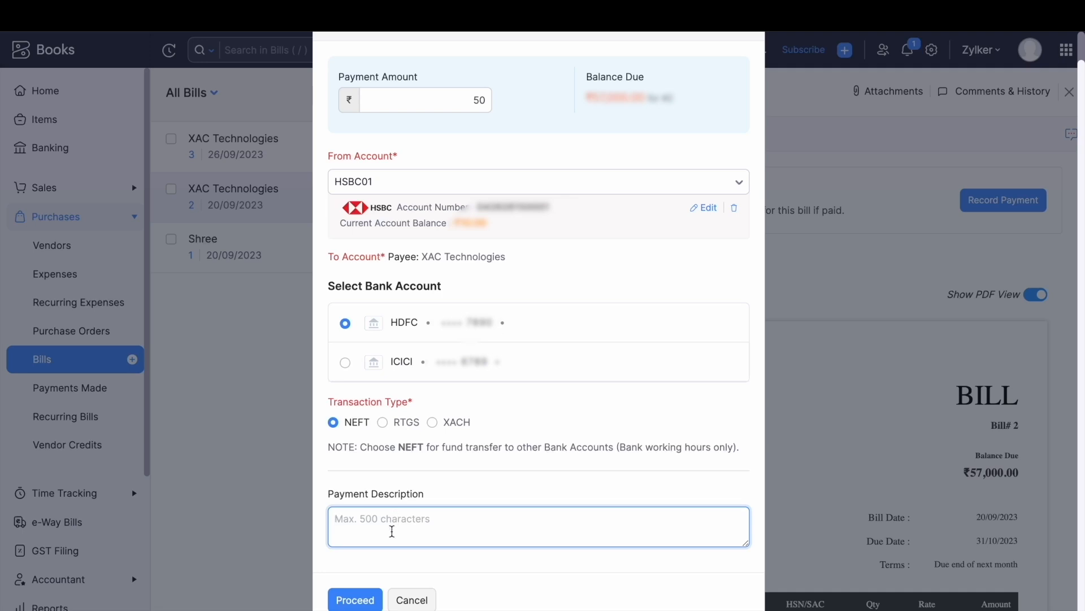
left_click(362, 601)
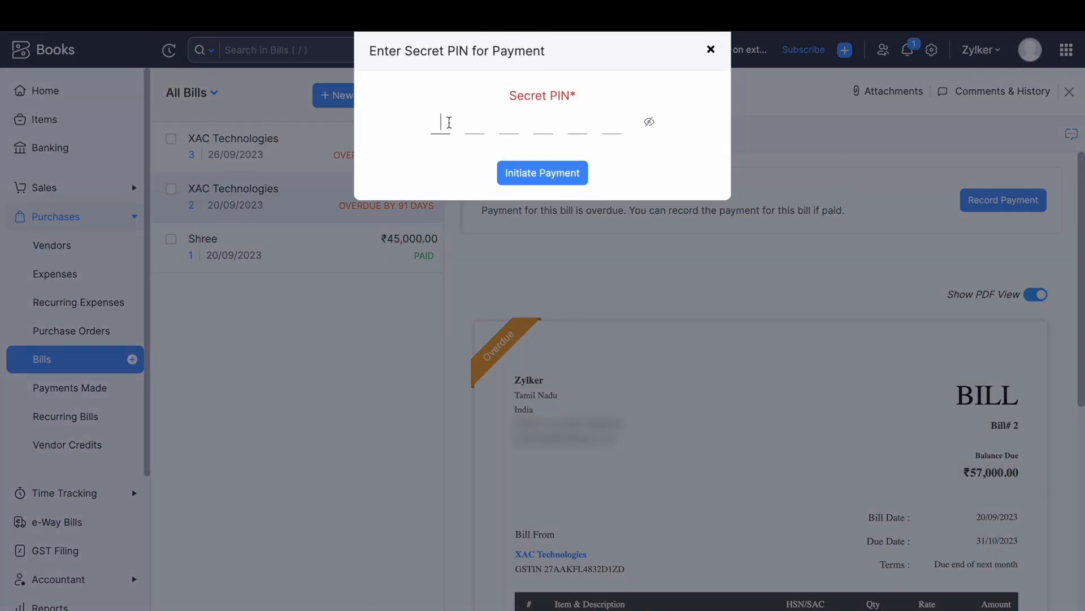
type("••••••")
left_click(551, 177)
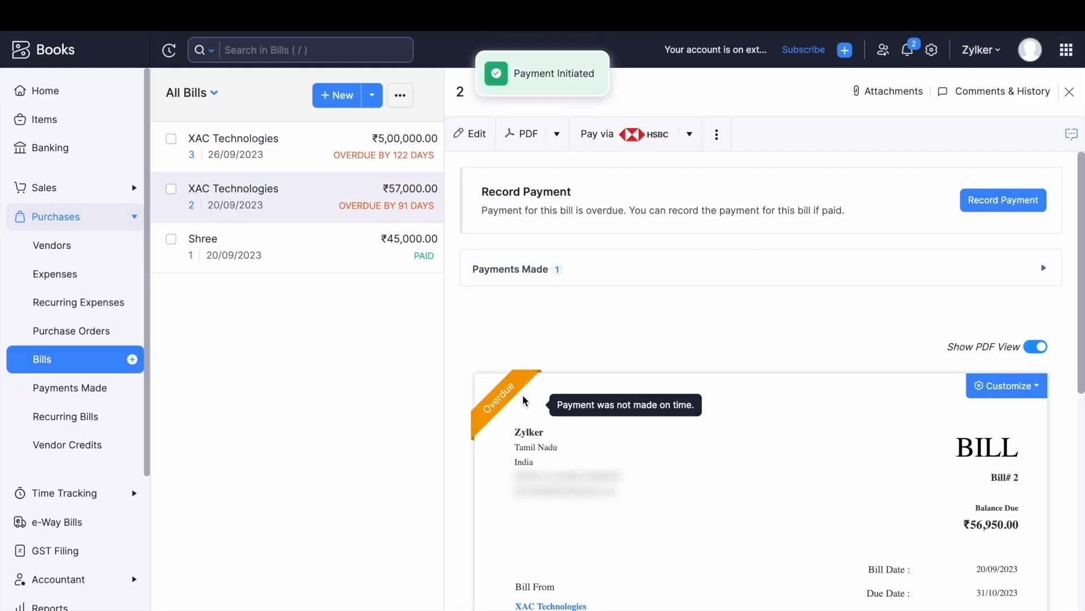
Confirm the ₹50 HSBC payment shows uncleared under Payments Made, then tick bill 2 in All Bills.
left_click(505, 270)
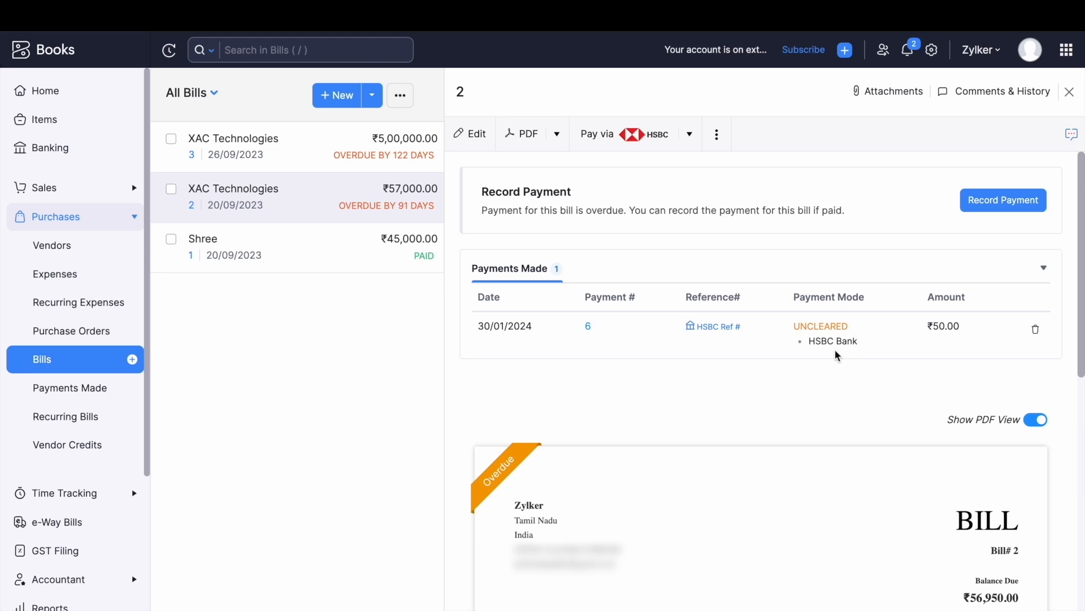
left_click(66, 361)
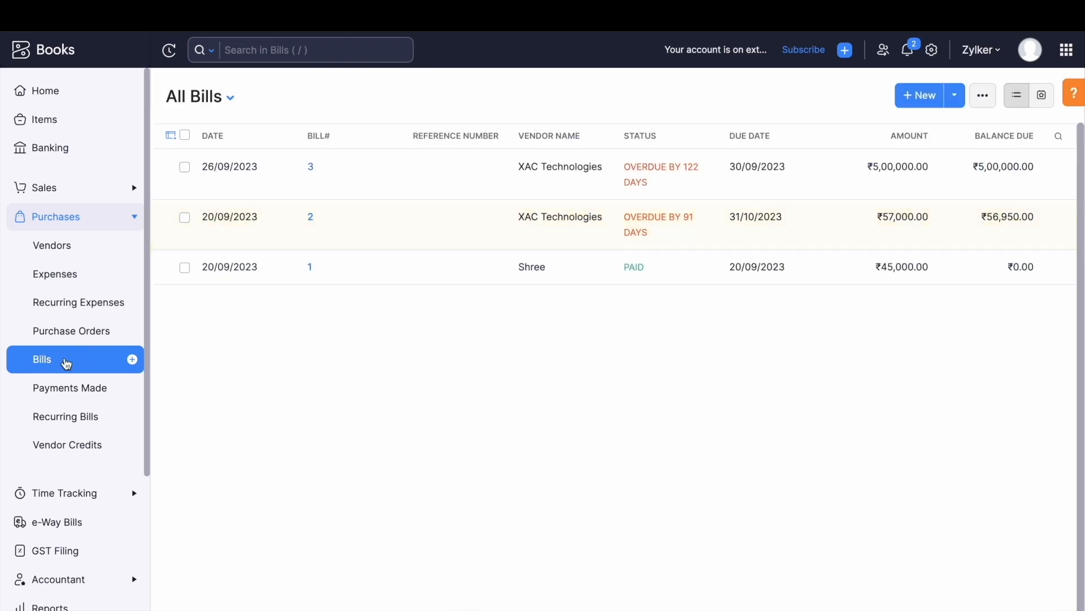
left_click(67, 397)
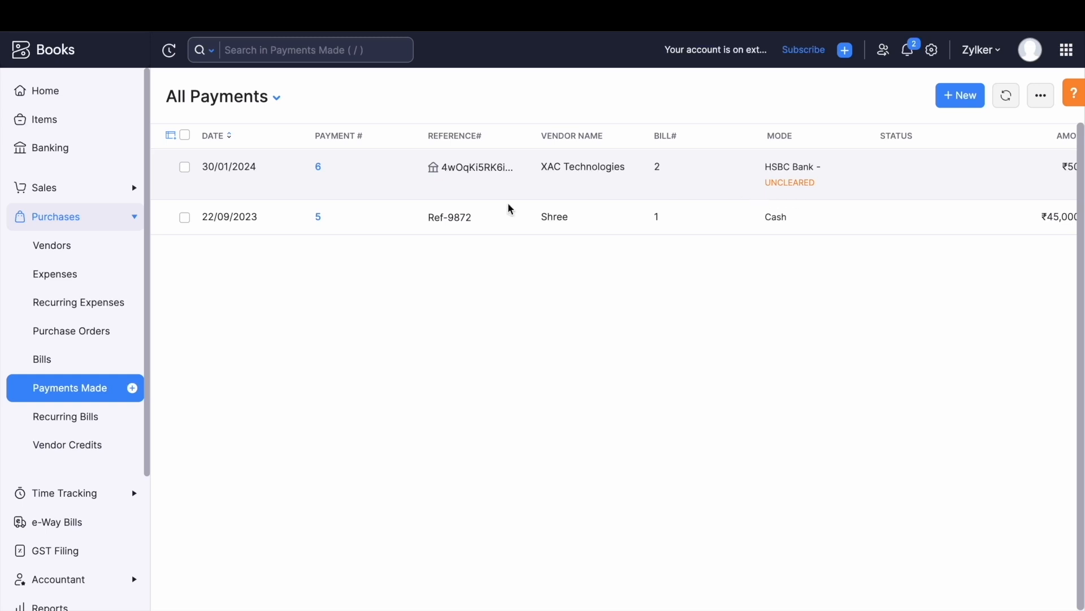
left_click(88, 364)
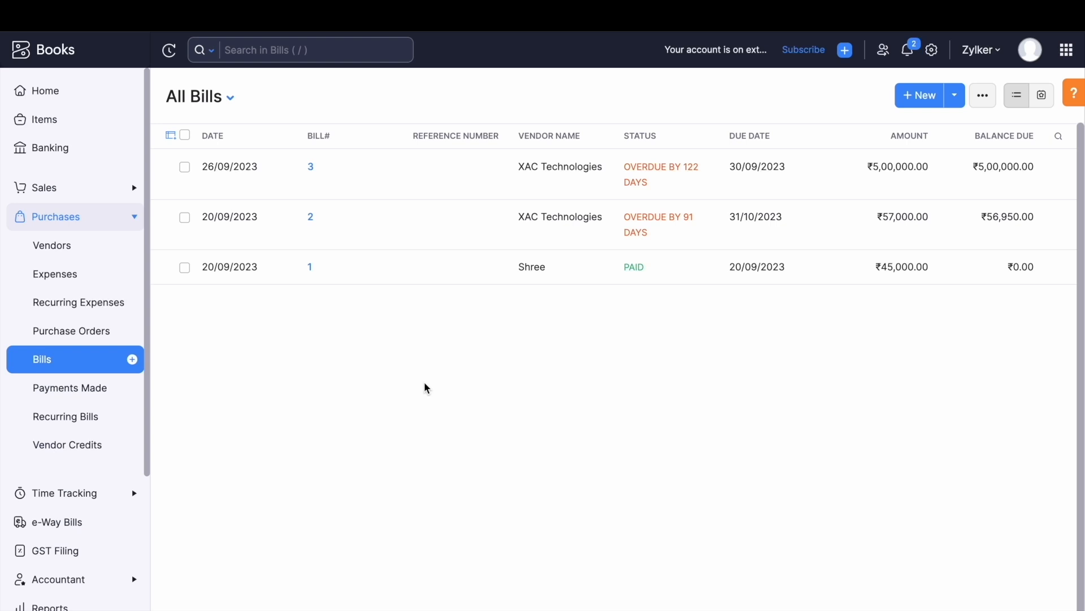
left_click(184, 218)
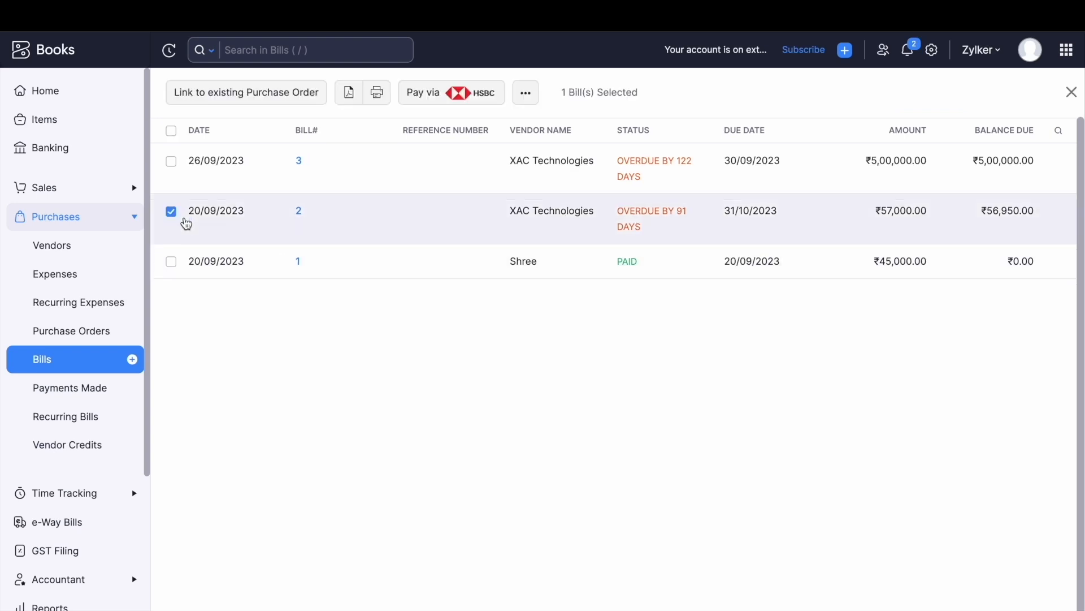
Tick bill 3 too, open bulk Pay via HSBC, review both bill amounts, then leave for Payments Made.
left_click(170, 161)
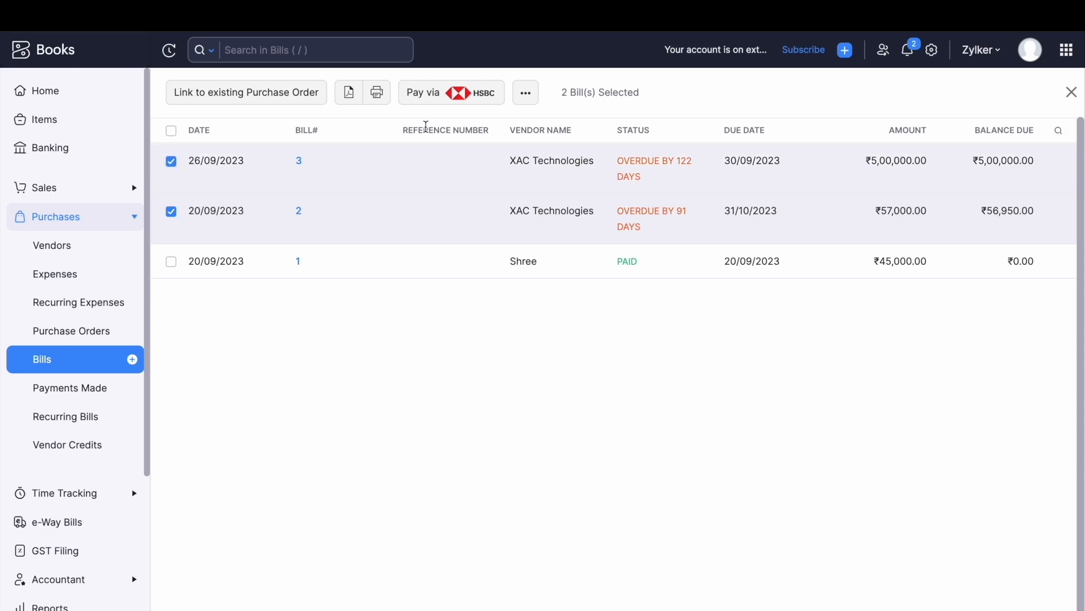
left_click(463, 102)
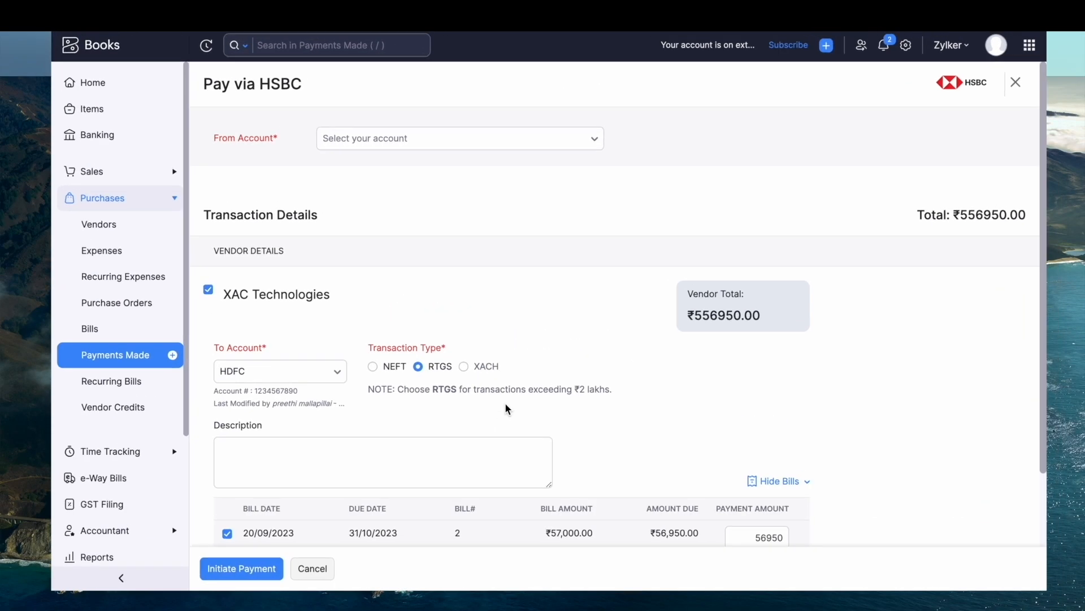
scroll(505, 407, "down", 2)
left_click(504, 403)
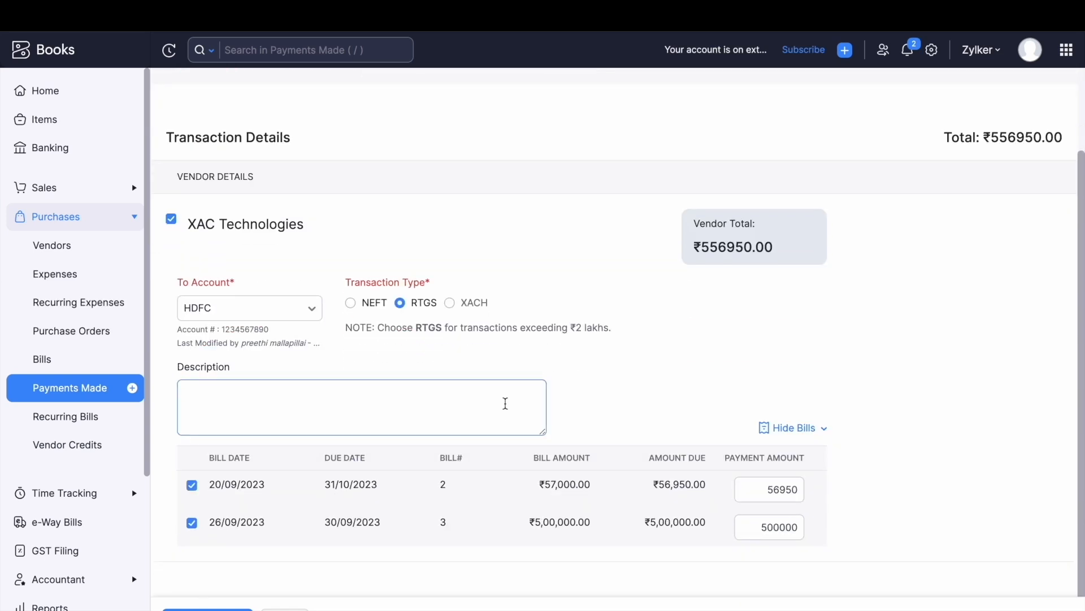
left_click(803, 487)
left_click(804, 531)
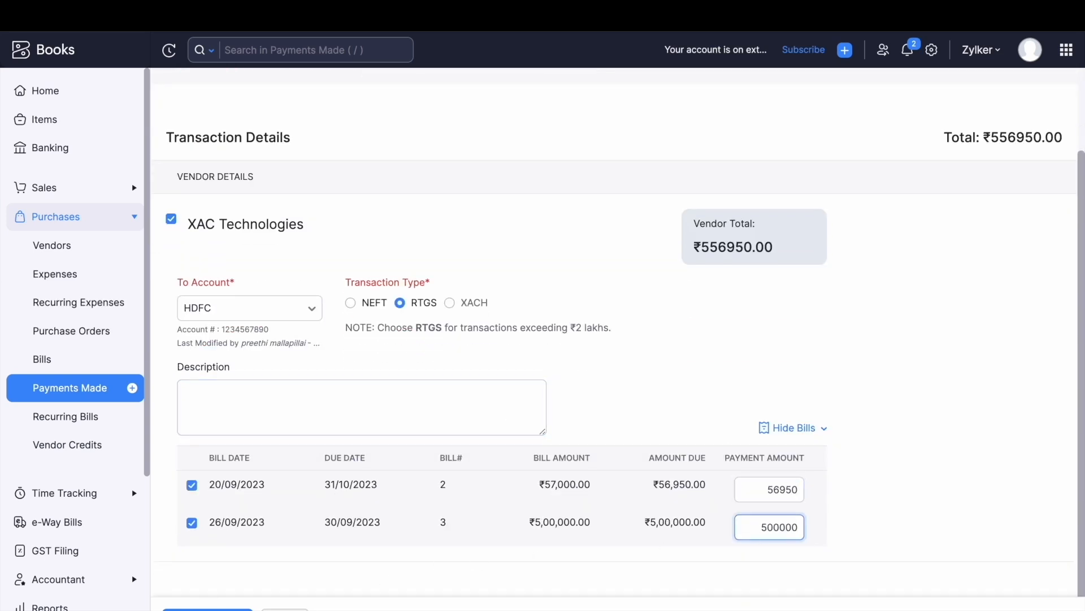
left_click(90, 389)
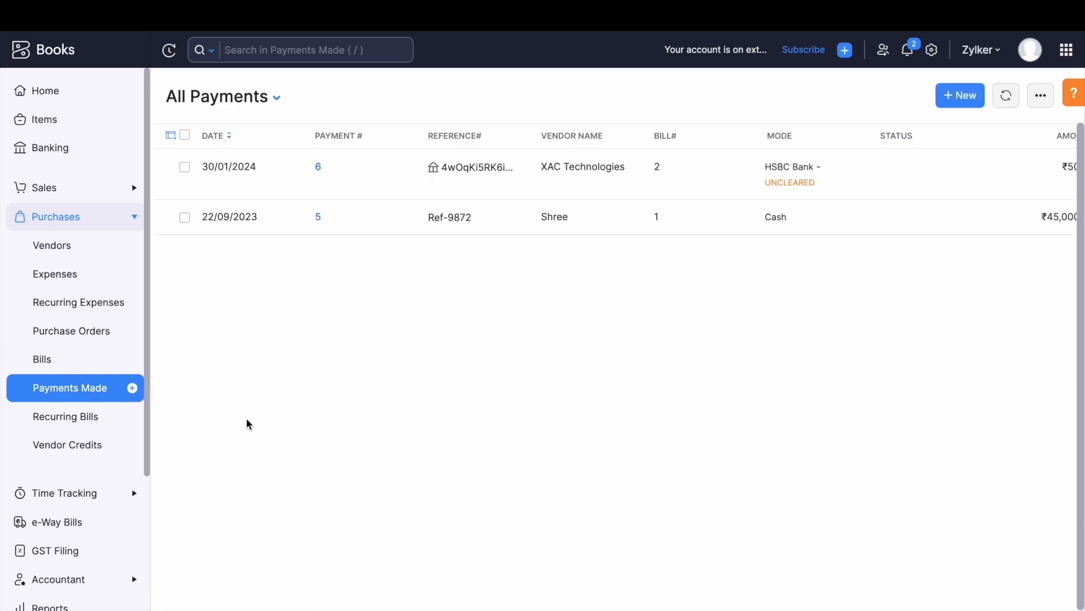
Start a new payment to XAC Technologies, initiated via HSBC, for an amount of 500.
left_click(961, 96)
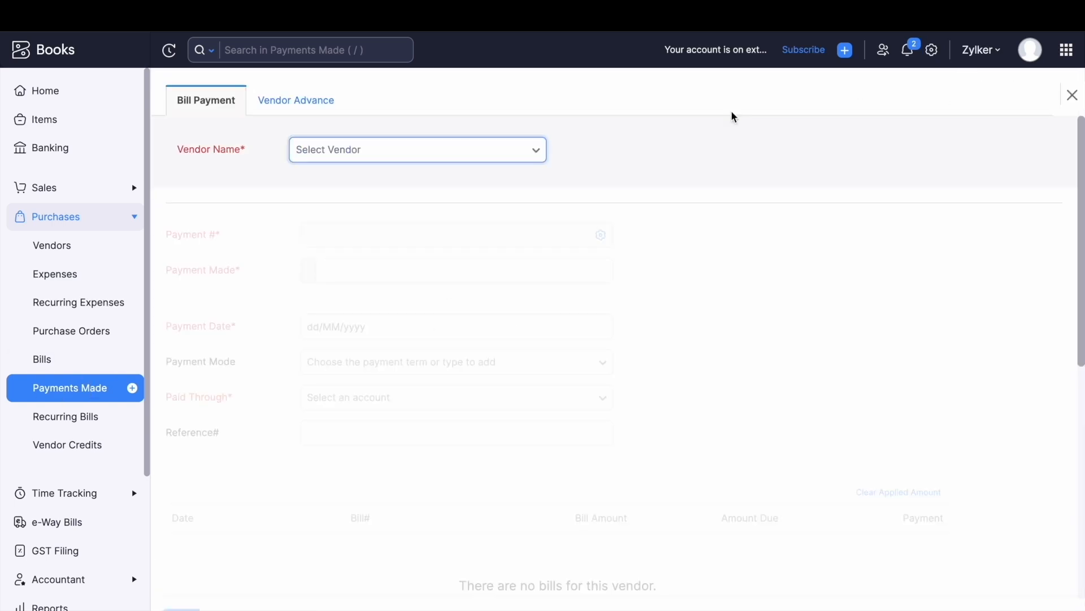
left_click(485, 146)
left_click(356, 266)
scroll(415, 317, "down", 1)
left_click(371, 260)
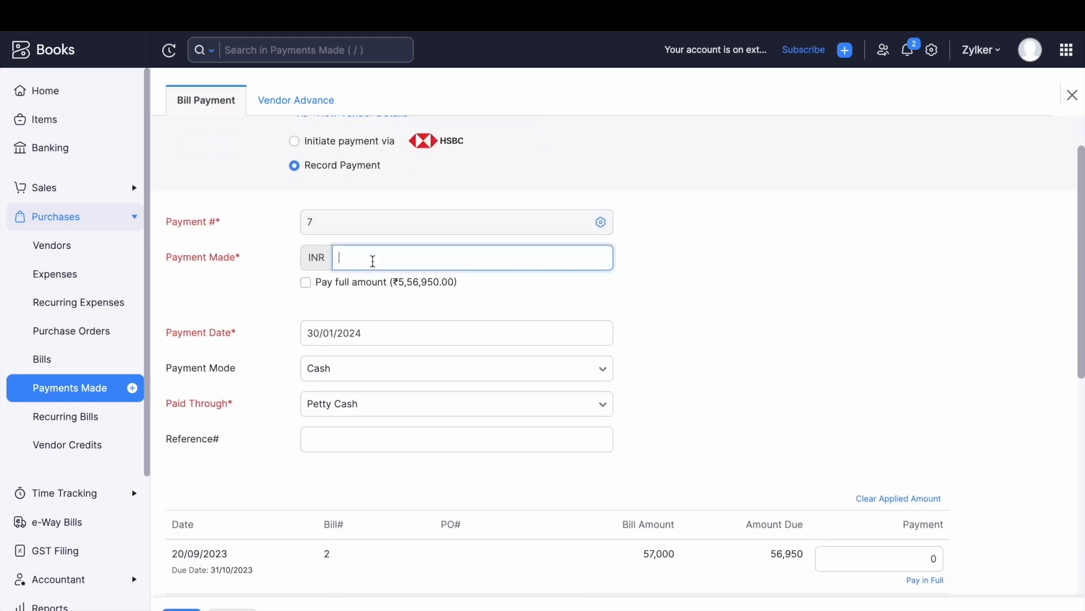
type("500")
scroll(521, 259, "up", 1)
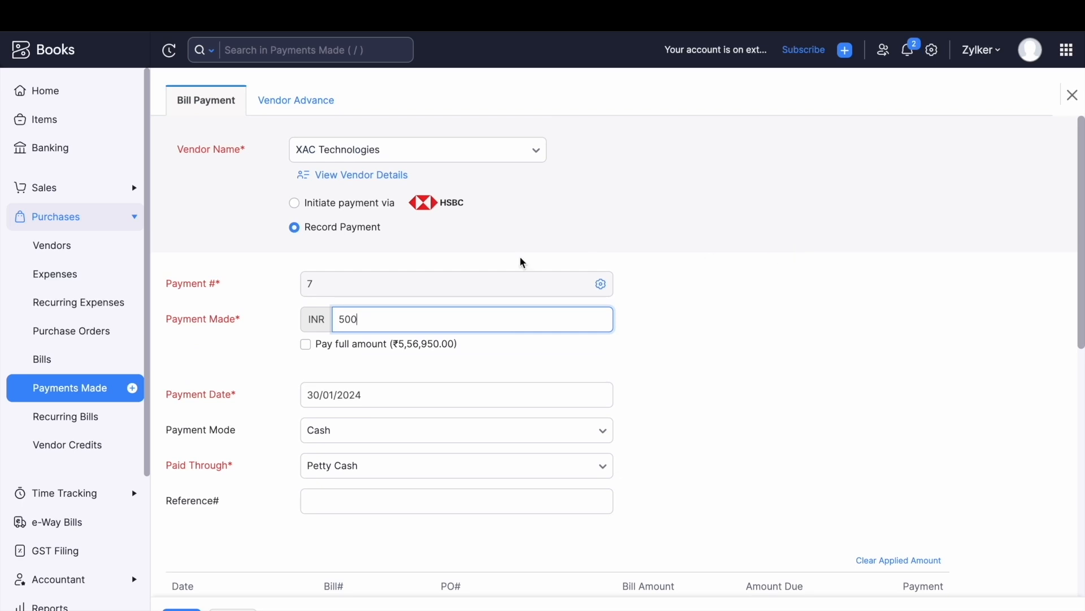
left_click(295, 203)
scroll(477, 337, "down", 1)
left_click(372, 248)
type("500")
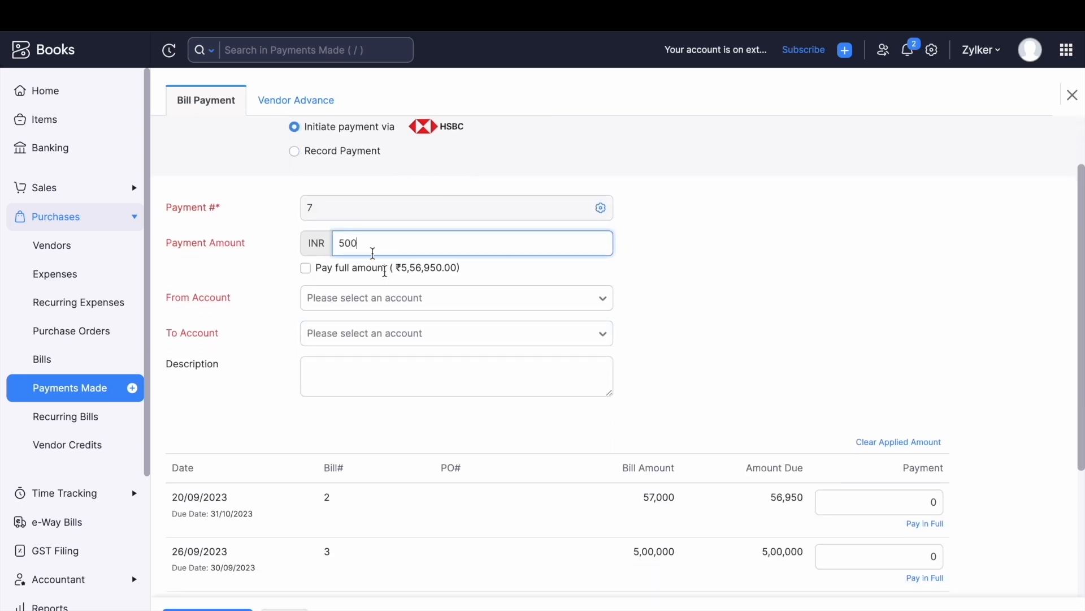
scroll(466, 399, "down", 1)
scroll(465, 399, "down", 1)
Pay from the HSBC01 account to the vendor's ICICI account.
left_click(381, 177)
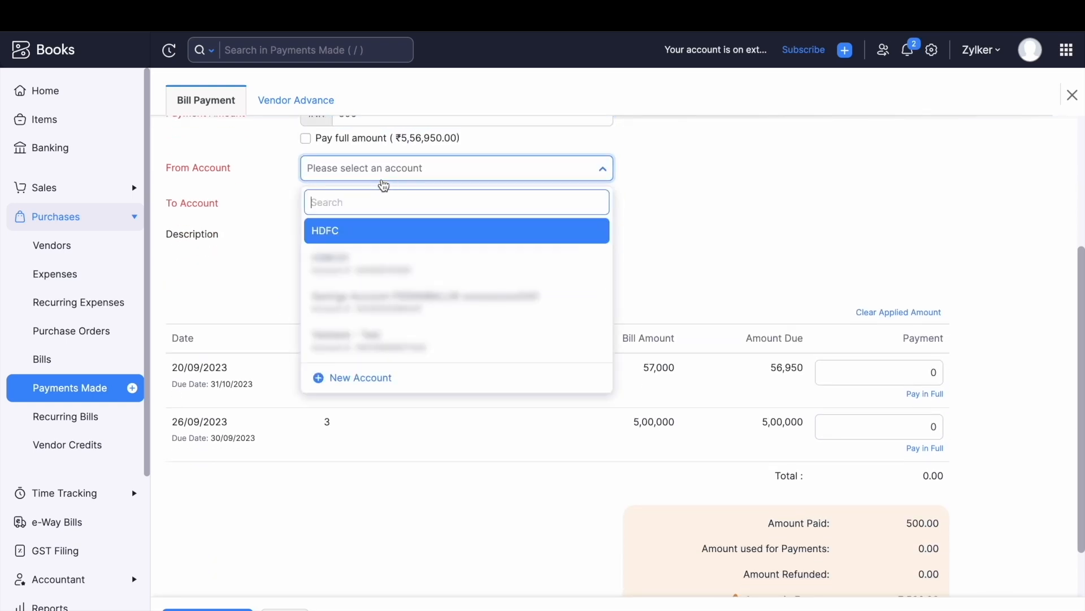
left_click(386, 262)
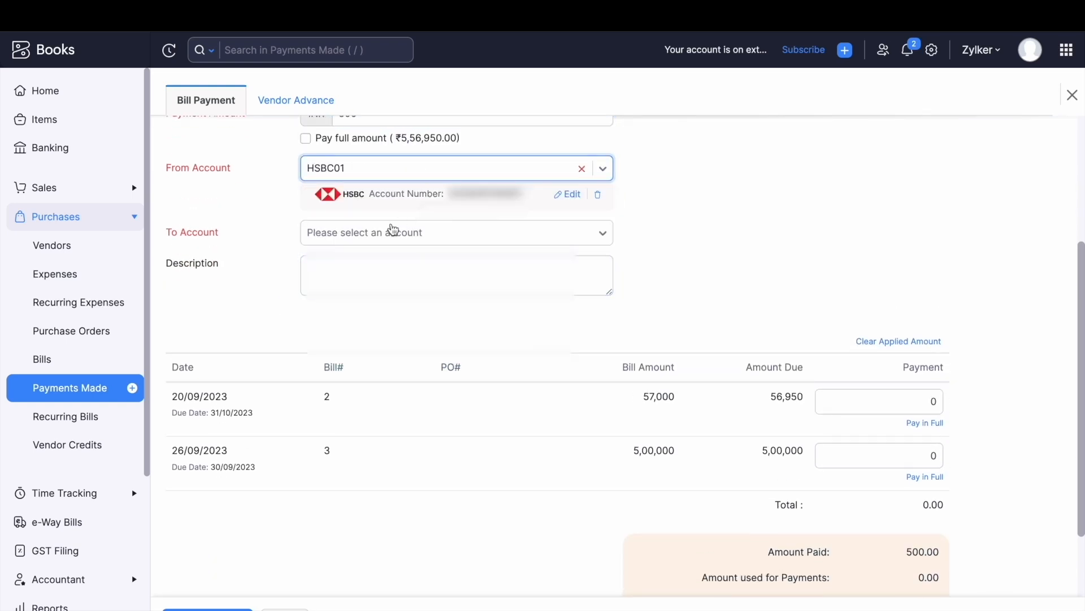
left_click(371, 233)
left_click(367, 315)
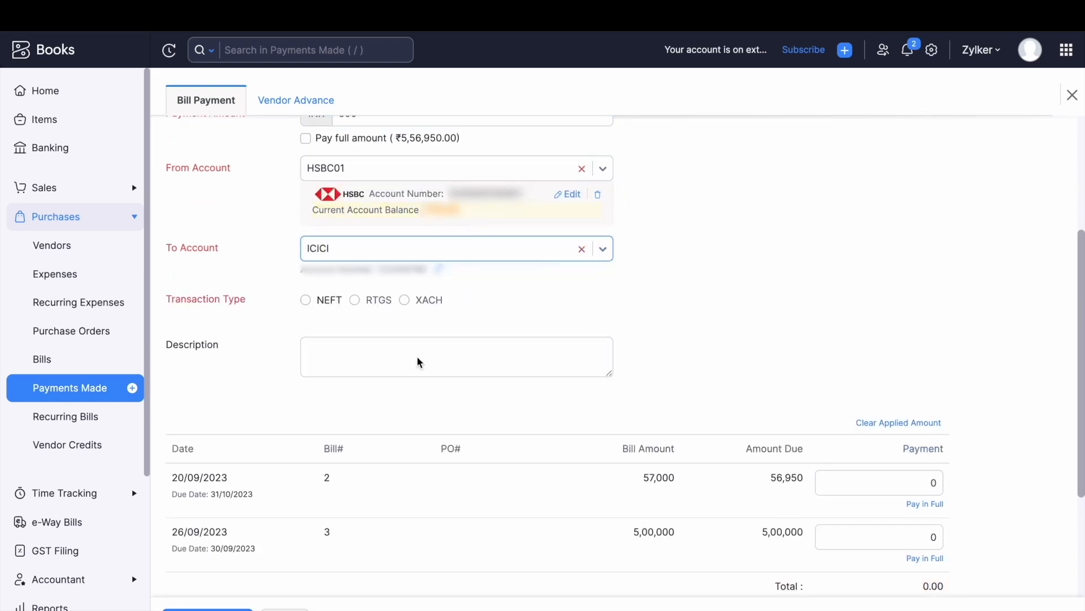
Apply 400 to bill 2 and 100 to bill 3 so the total is 500.00.
scroll(538, 357, "down", 3)
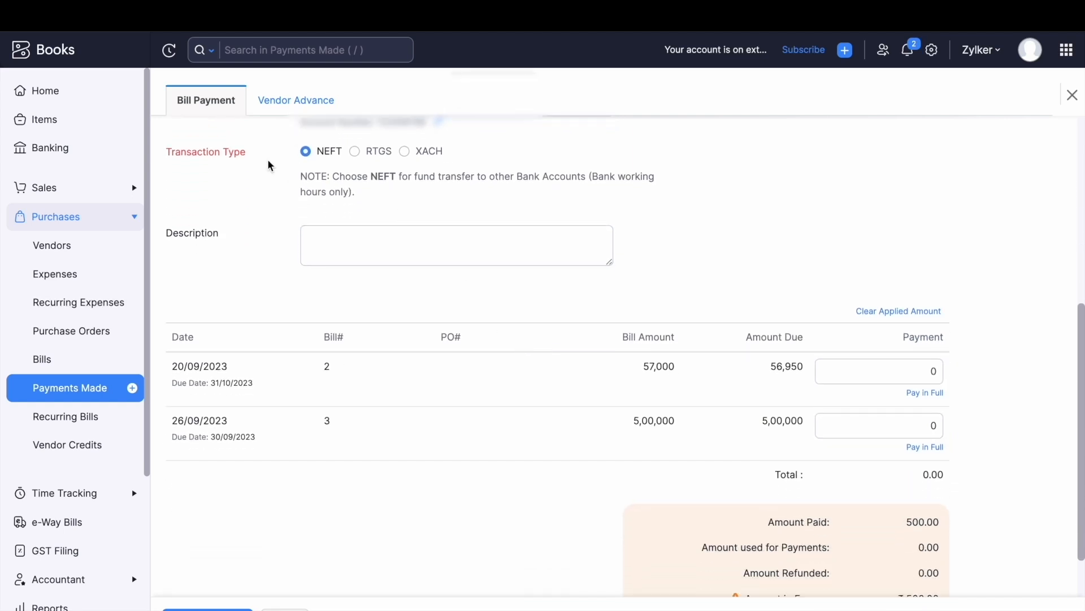
left_click(931, 373)
type("40")
left_click(930, 426)
type("10")
left_click(608, 497)
Initiate the HSBC payment and confirm it with the secret PIN.
scroll(608, 497, "down", 2)
left_click(237, 606)
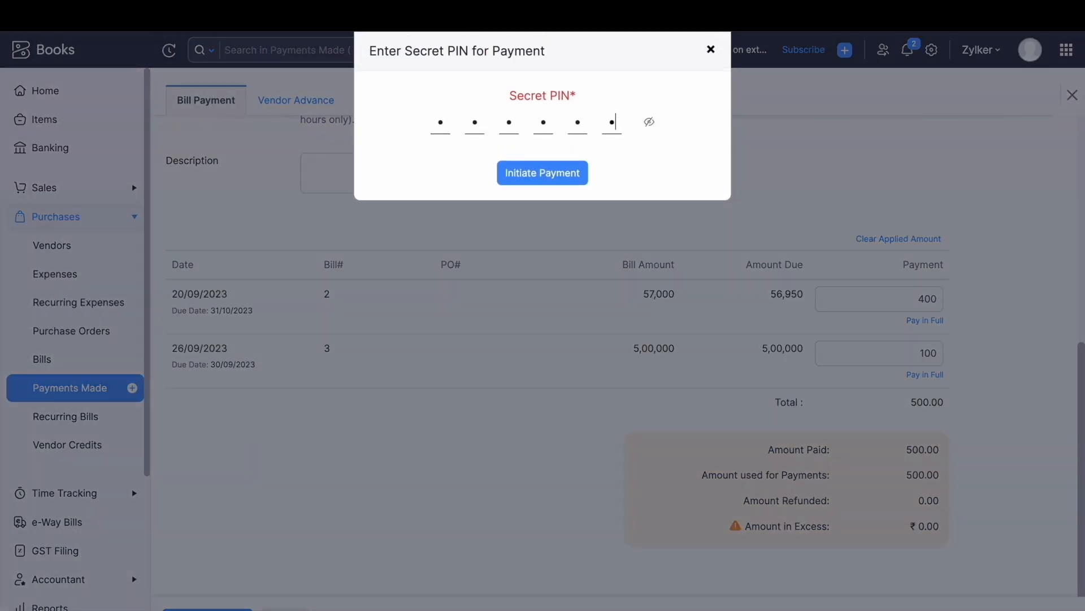
left_click(524, 171)
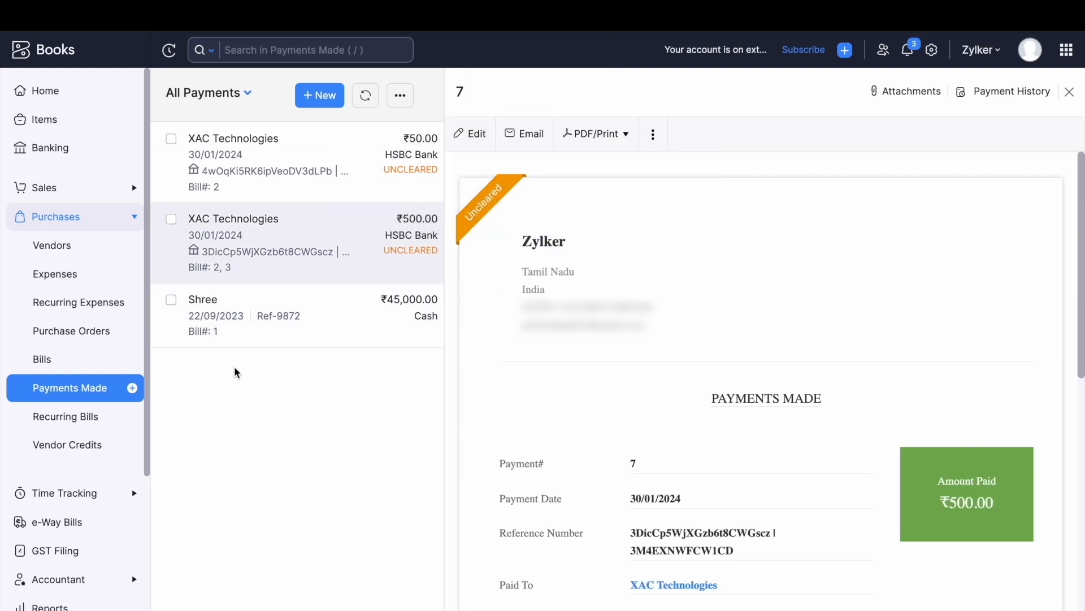
Start a new vendor advance and change its vendor to a different vendor.
left_click(72, 385)
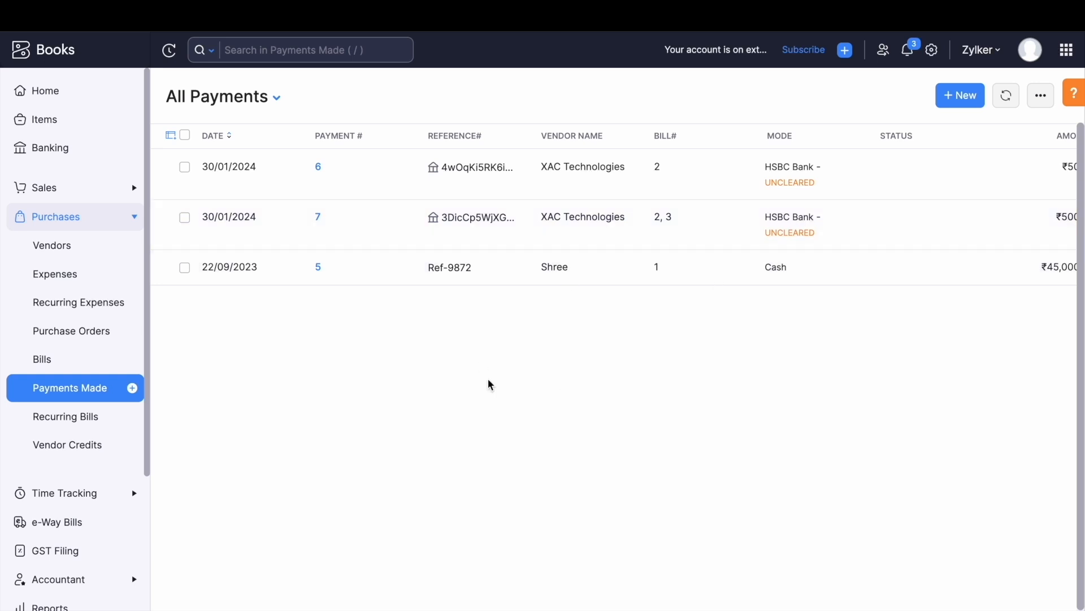
left_click(74, 394)
left_click(955, 101)
left_click(302, 101)
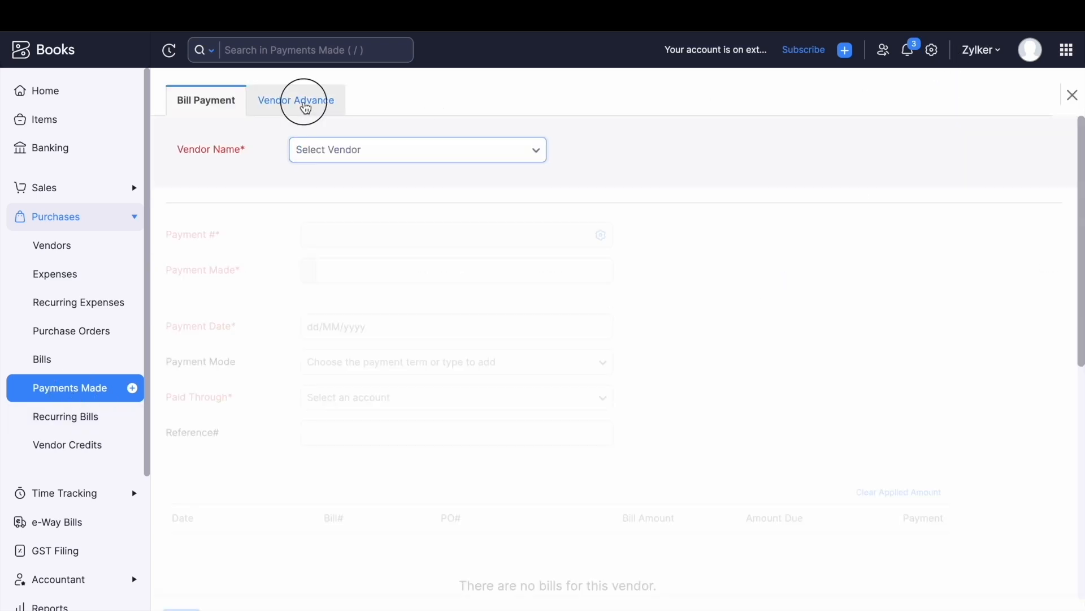
left_click(382, 161)
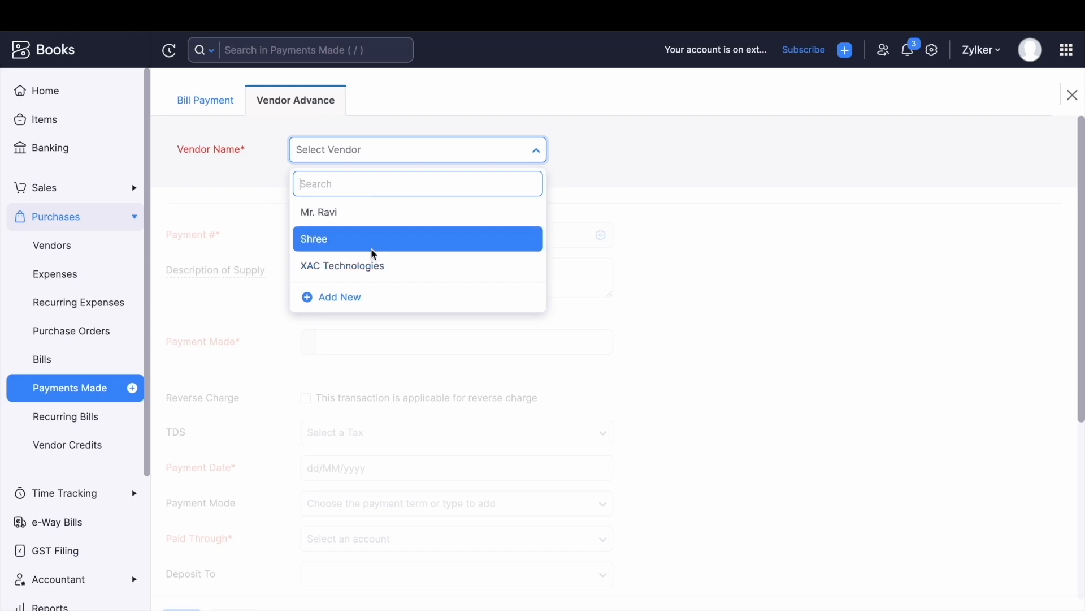
left_click(399, 212)
left_click(339, 150)
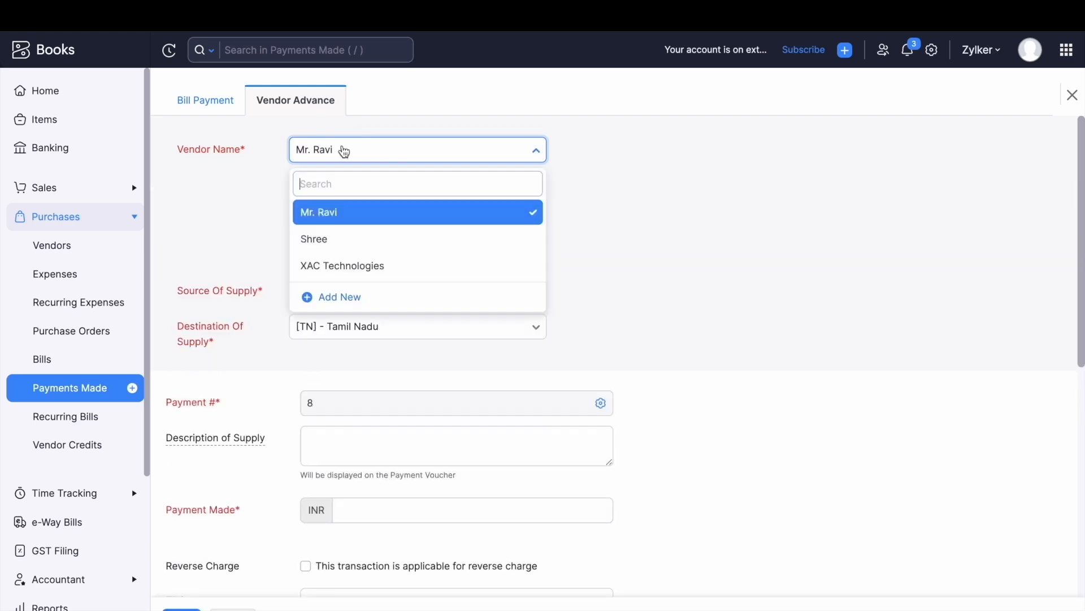
left_click(358, 243)
left_click(396, 138)
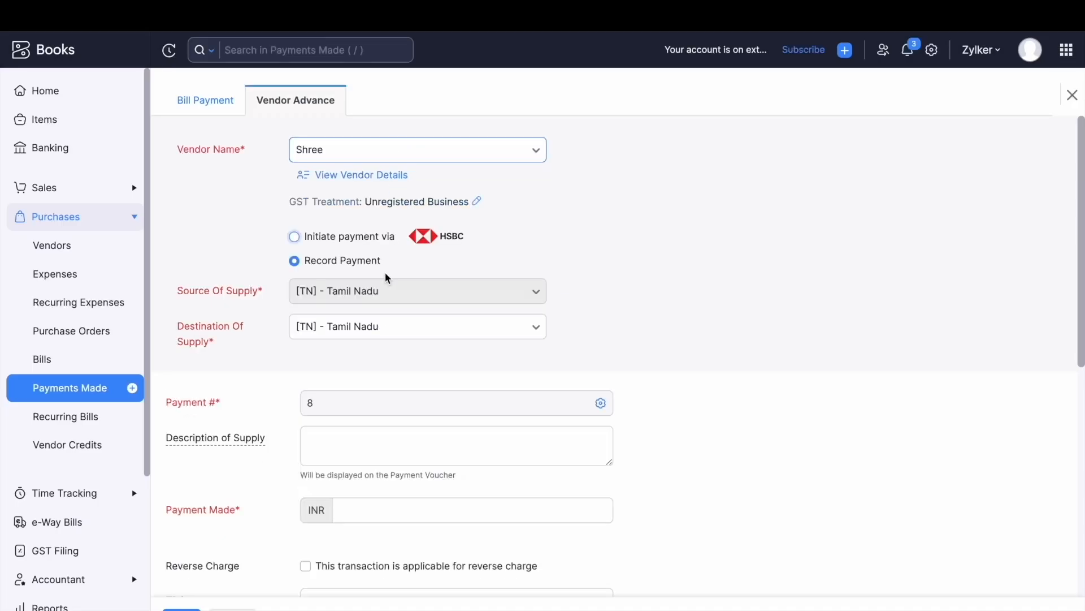
Set up a ₹50 HSBC advance from HSBC01 to the YesBank account.
scroll(383, 333, "down", 2)
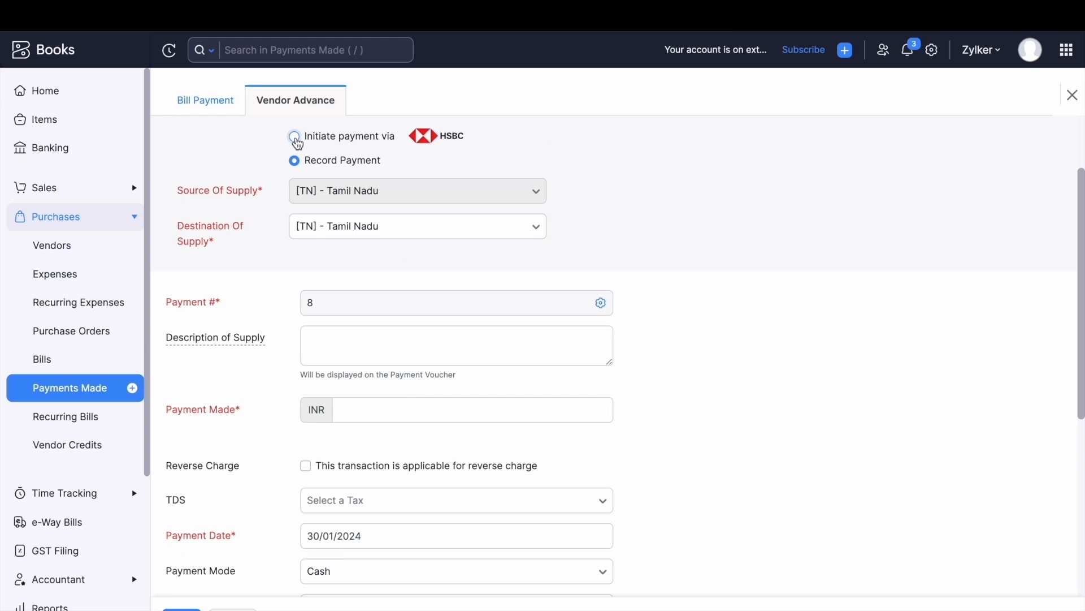
left_click(294, 136)
scroll(390, 322, "down", 1)
left_click(390, 417)
type("5")
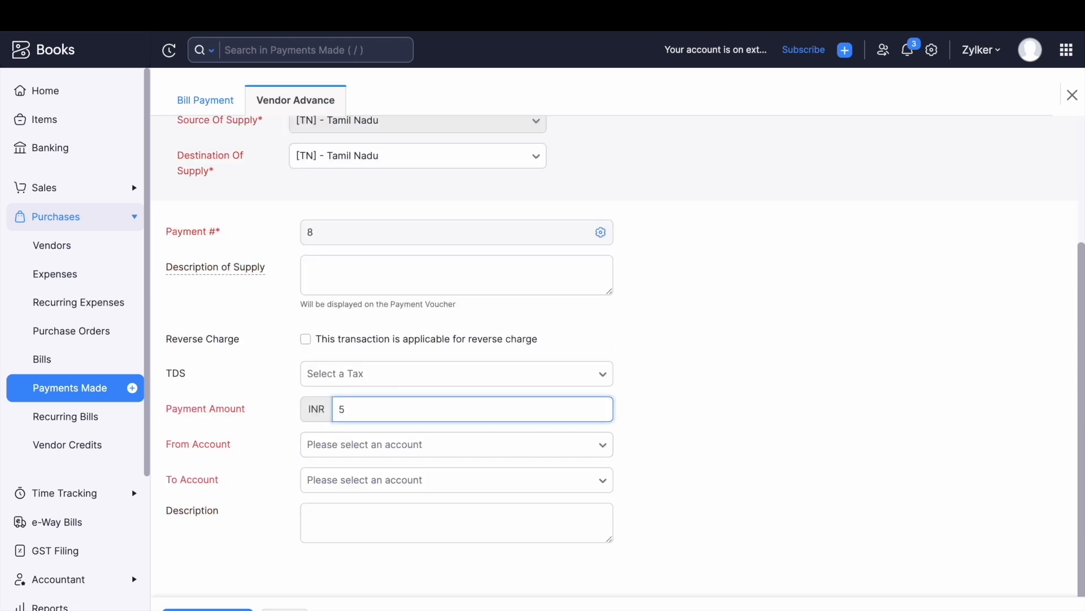
type("0")
left_click(436, 452)
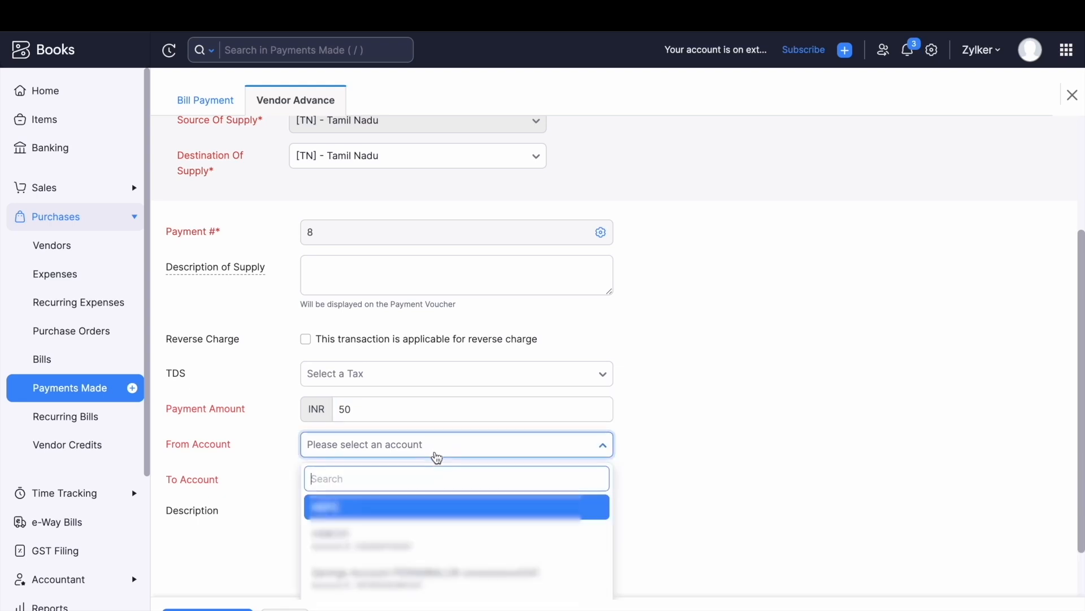
left_click(398, 535)
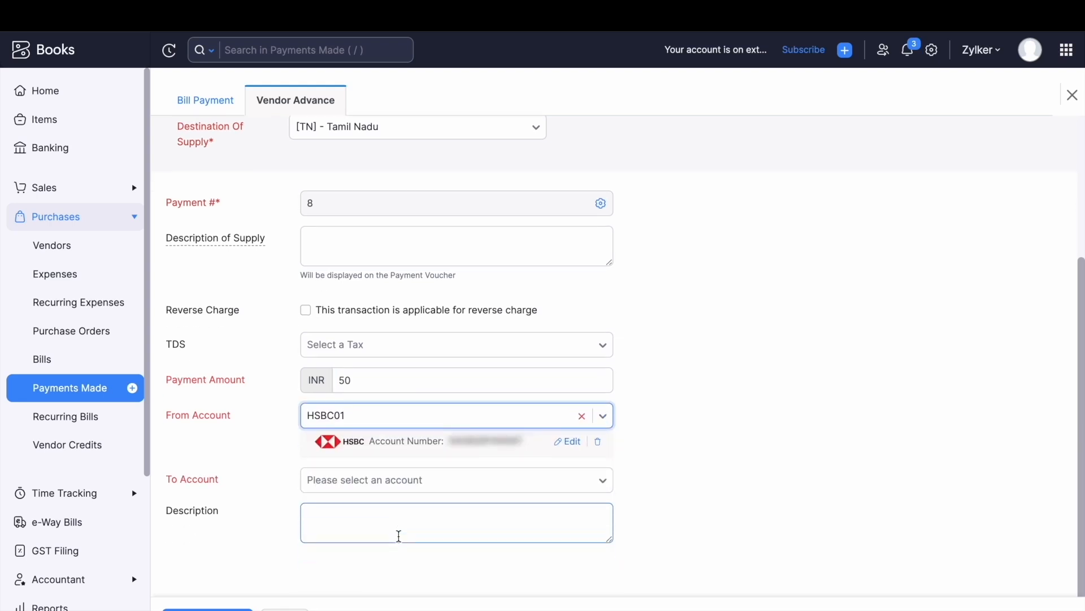
left_click(368, 496)
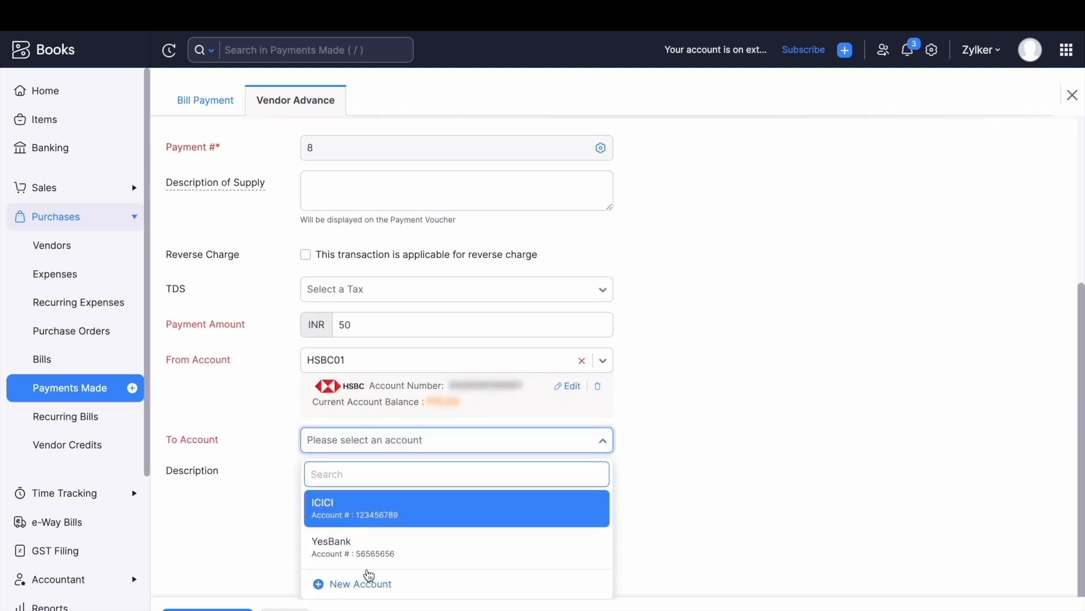
left_click(386, 544)
Initiate the advance with the account PIN, then show the All Bills list.
scroll(379, 538, "down", 1)
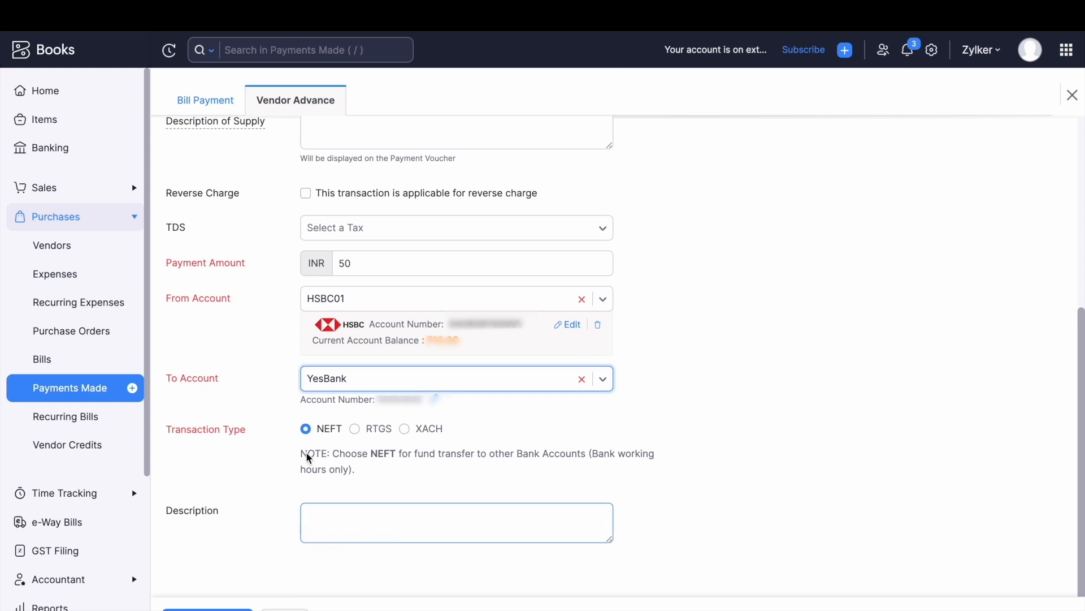
left_click(356, 521)
left_click(227, 607)
type("******")
left_click(546, 180)
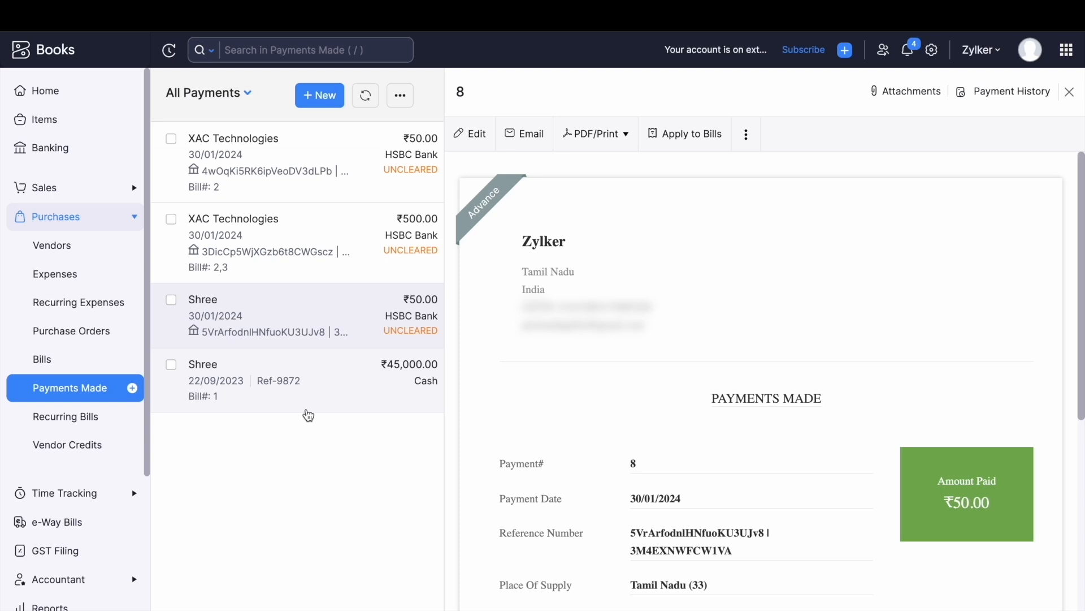
left_click(72, 359)
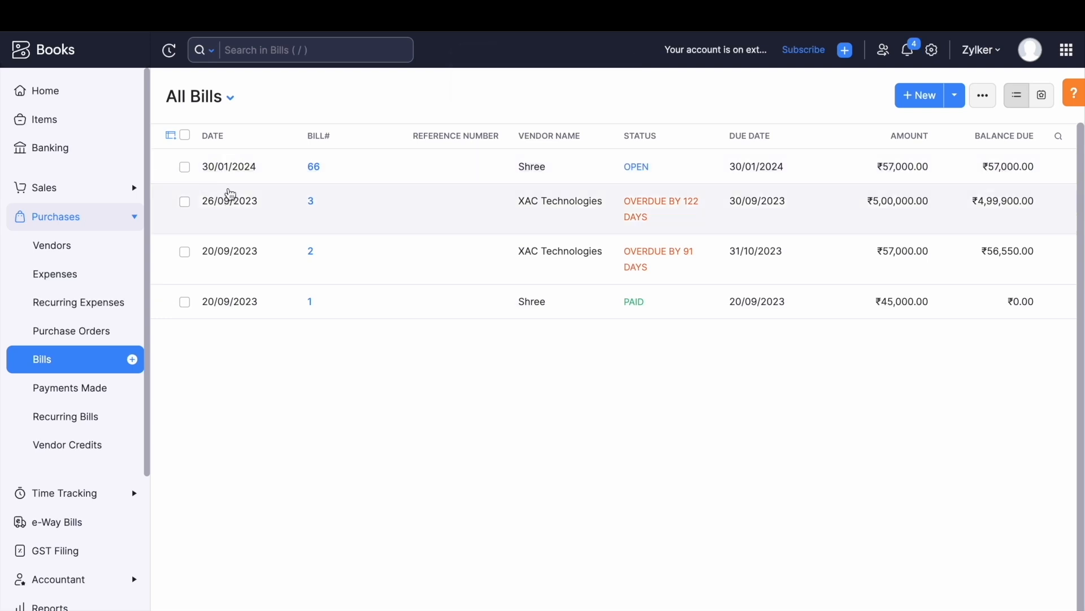
Select bills 66 and 2 for a bulk HSBC payment from HSBC01.
left_click(184, 167)
left_click(171, 247)
left_click(450, 95)
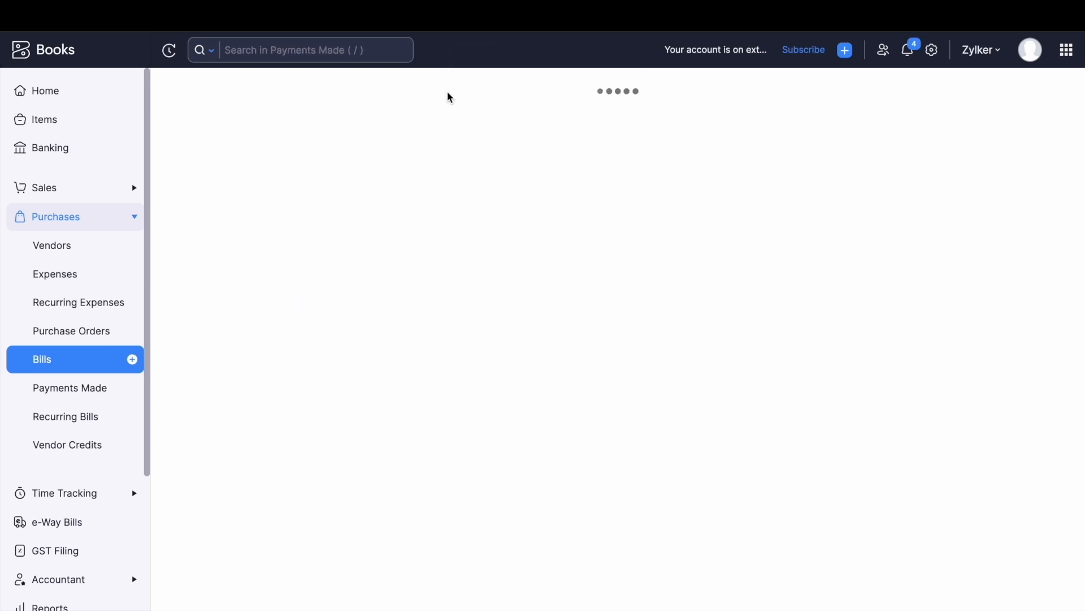
scroll(497, 274, "down", 1)
scroll(498, 275, "up", 1)
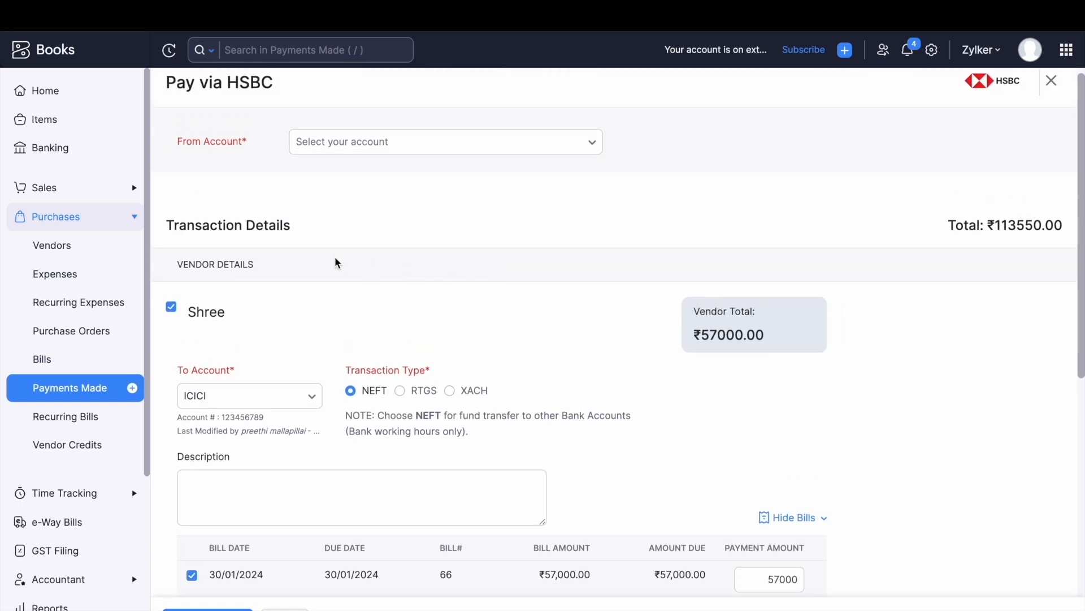
scroll(412, 365, "down", 1)
scroll(347, 266, "down", 3)
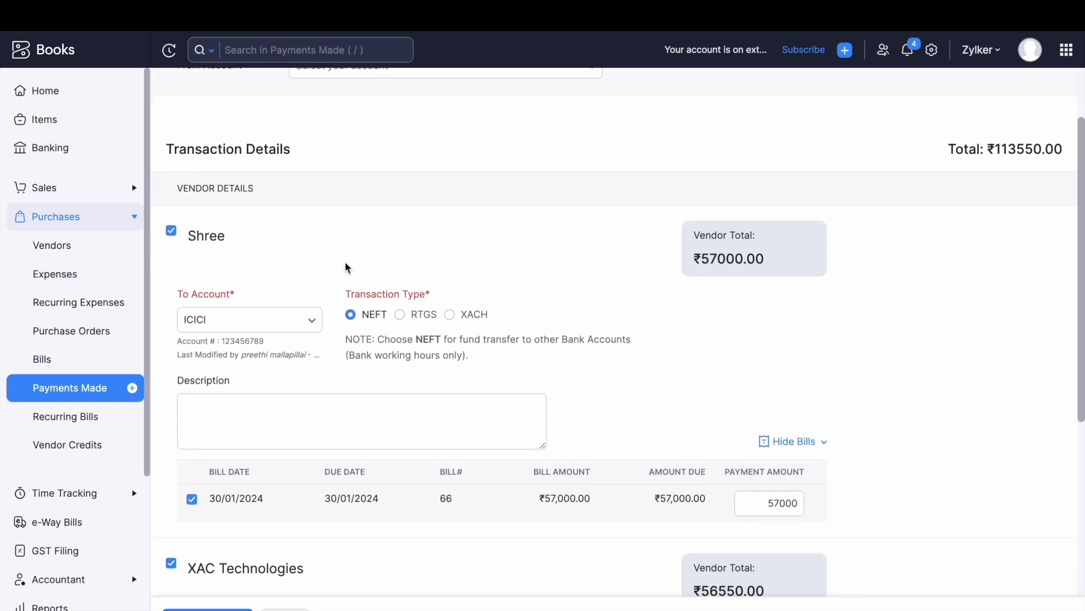
scroll(411, 452, "up", 5)
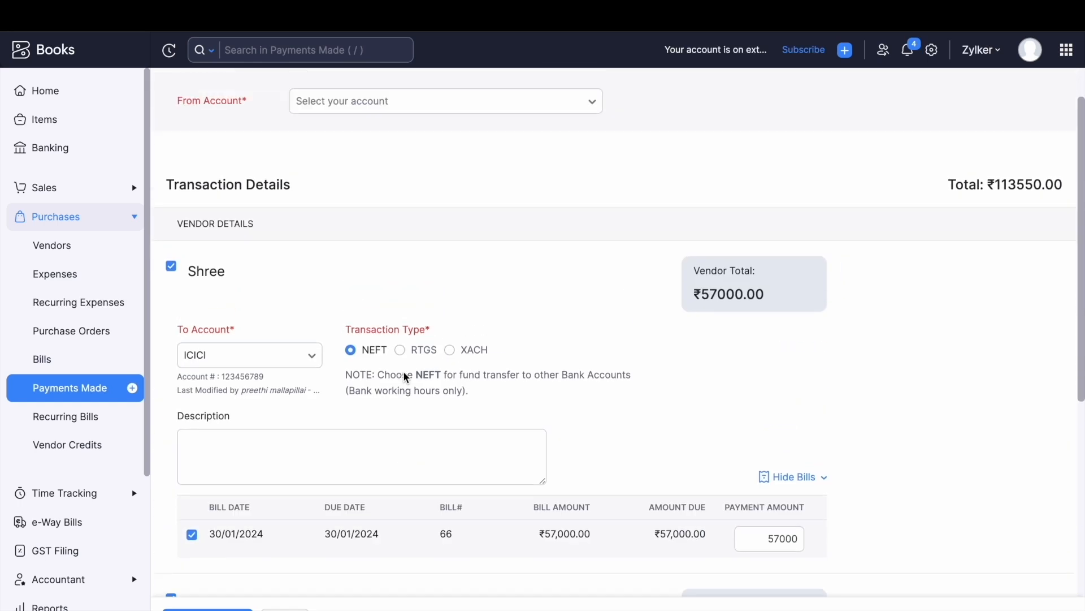
left_click(385, 153)
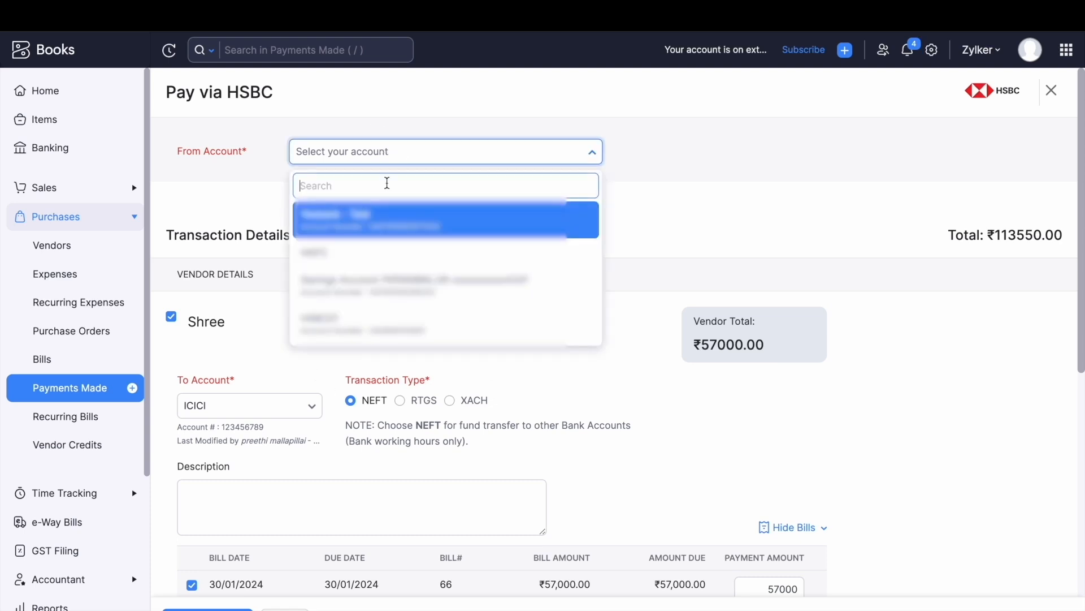
left_click(419, 315)
scroll(574, 458, "down", 5)
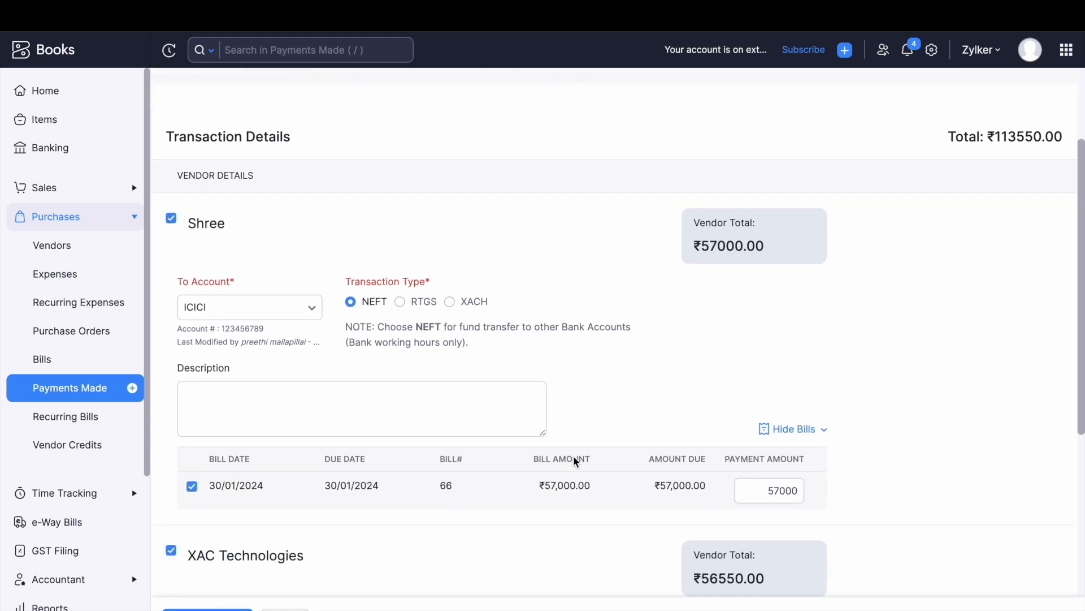
Set the payment amounts to 57 for Shree's bill 66 and 56 for XAC's bill 2.
left_click(783, 351)
scroll(769, 409, "down", 3)
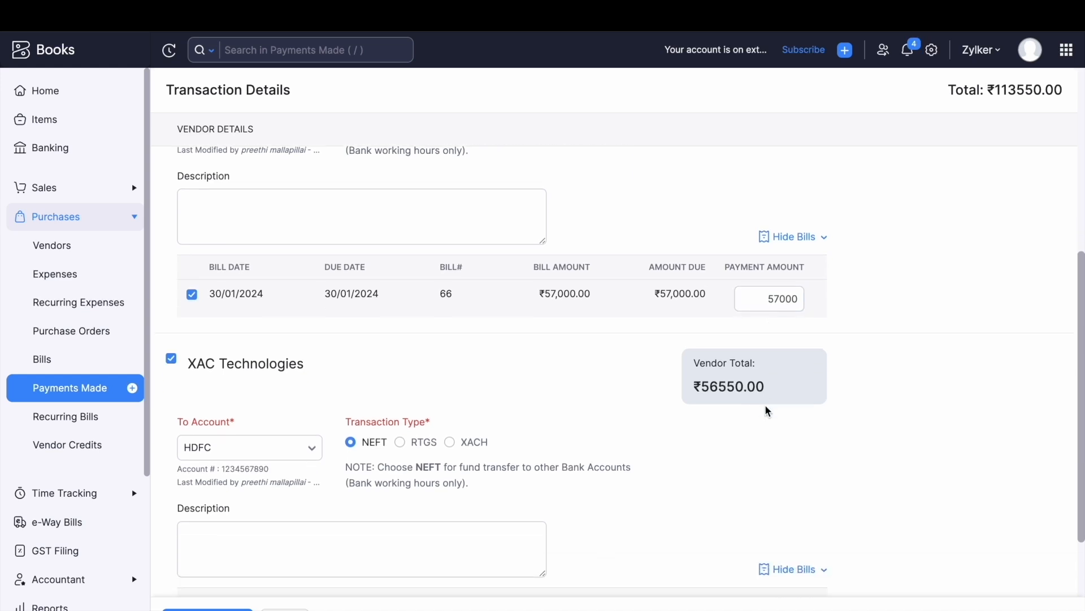
scroll(776, 397, "up", 3)
left_click(800, 354)
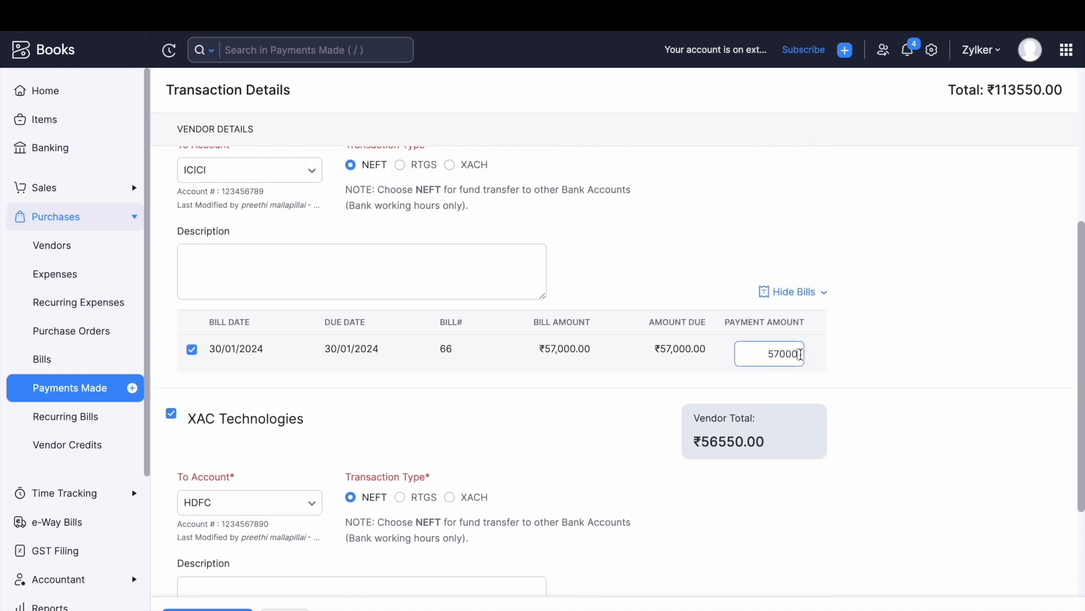
key("BackSpace")
key("BackSpace")
key("BackSpace")
scroll(717, 380, "down", 3)
left_click(800, 527)
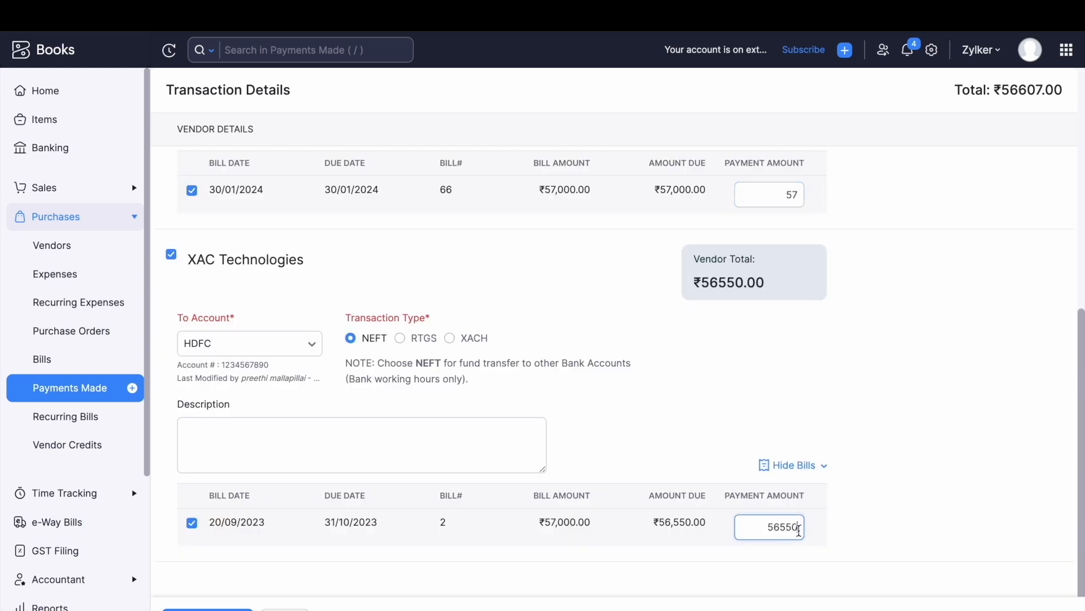
key("BackSpace")
key("BackSpace")
key("BackSpace")
left_click(683, 416)
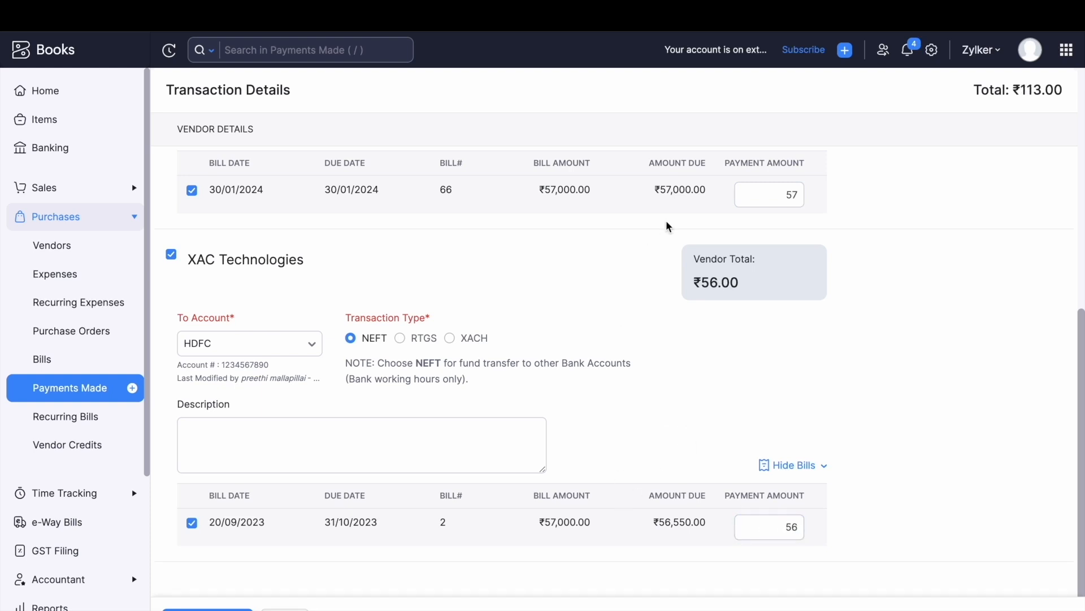
Highlight the ₹113.00 total and initiate the payment with the account PIN.
left_click_drag(1067, 92, 956, 95)
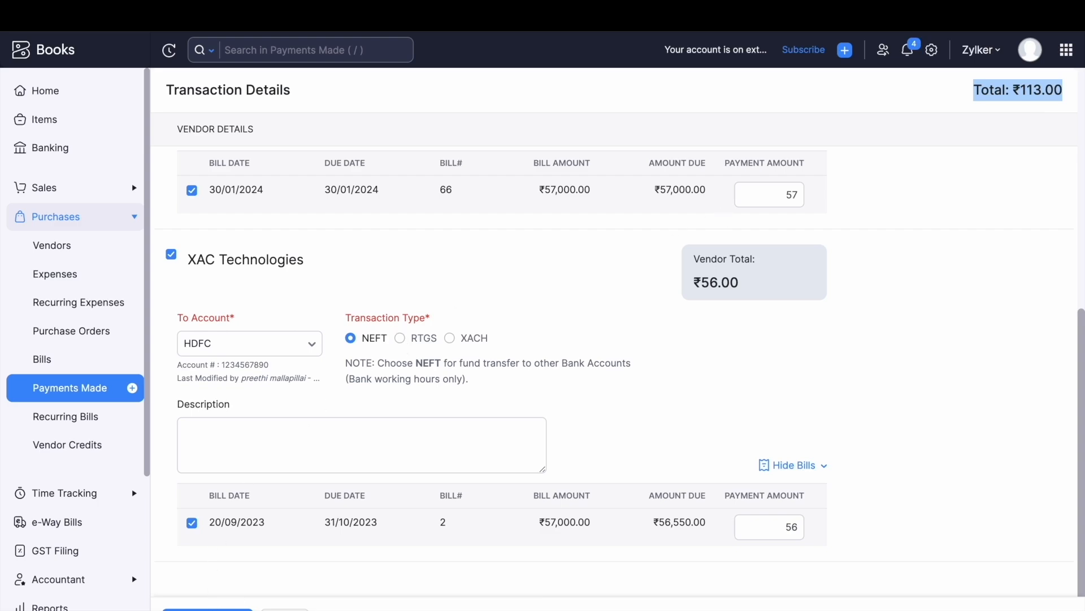
left_click(207, 610)
type("••••••")
left_click(547, 171)
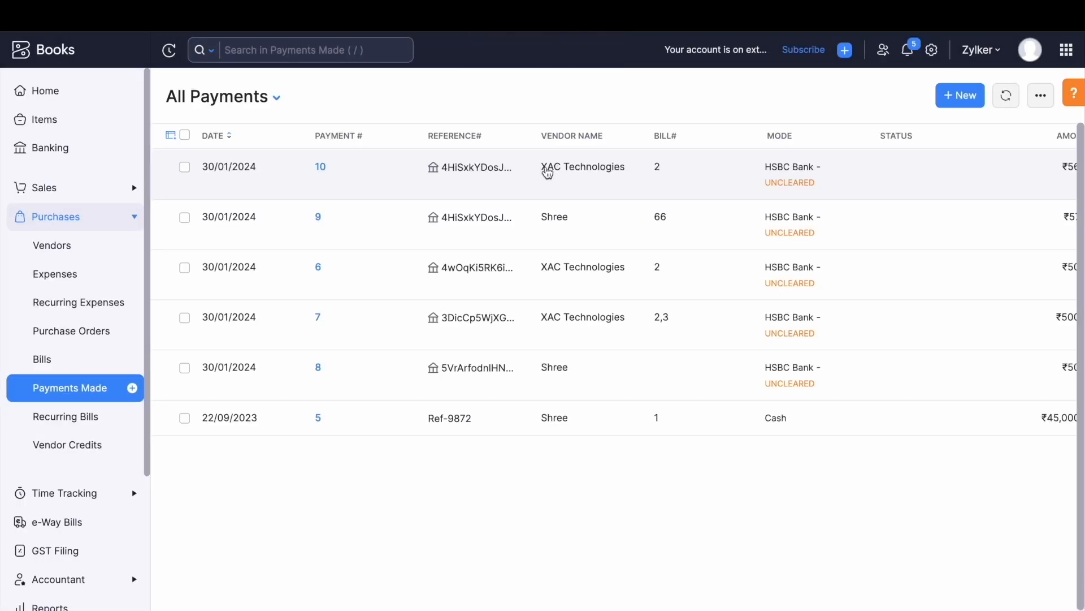
Open the GST Filing page showing August 2023 returns with GSTR-3B unfiled.
scroll(114, 469, "down", 1)
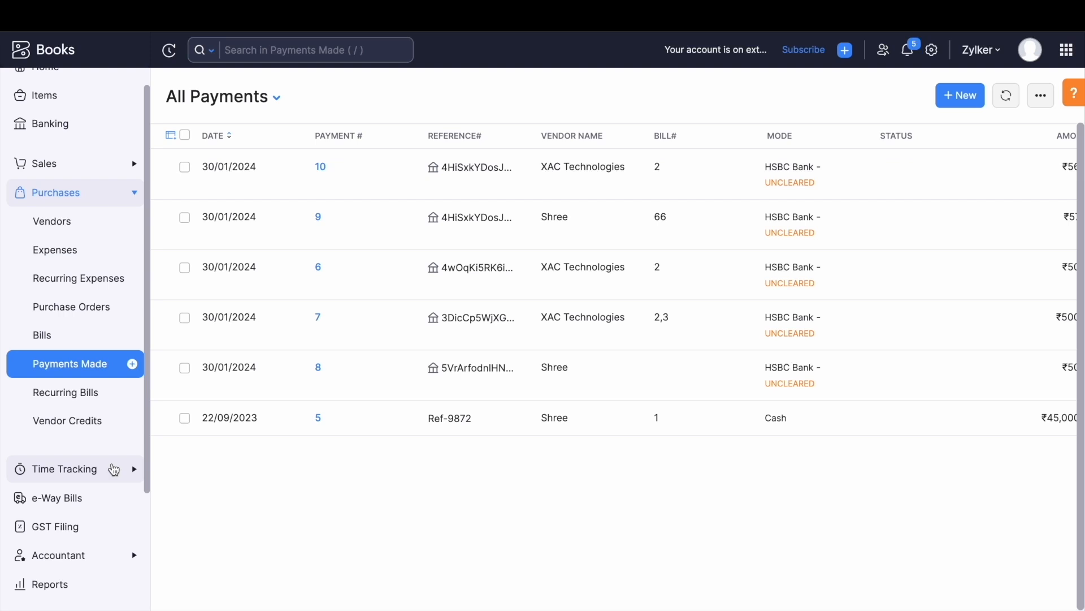
scroll(113, 469, "down", 5)
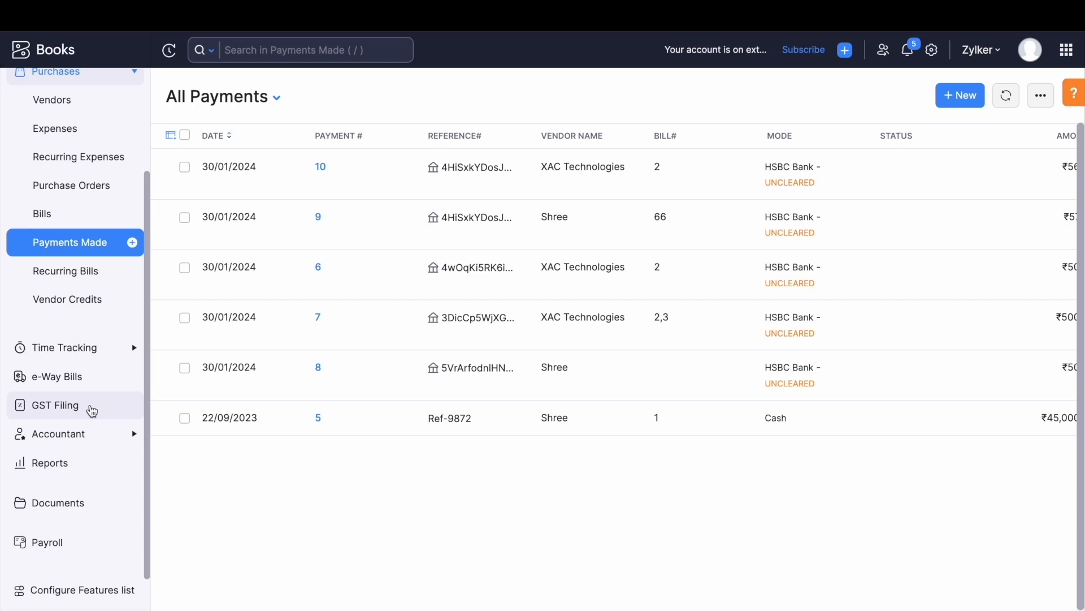
left_click(92, 411)
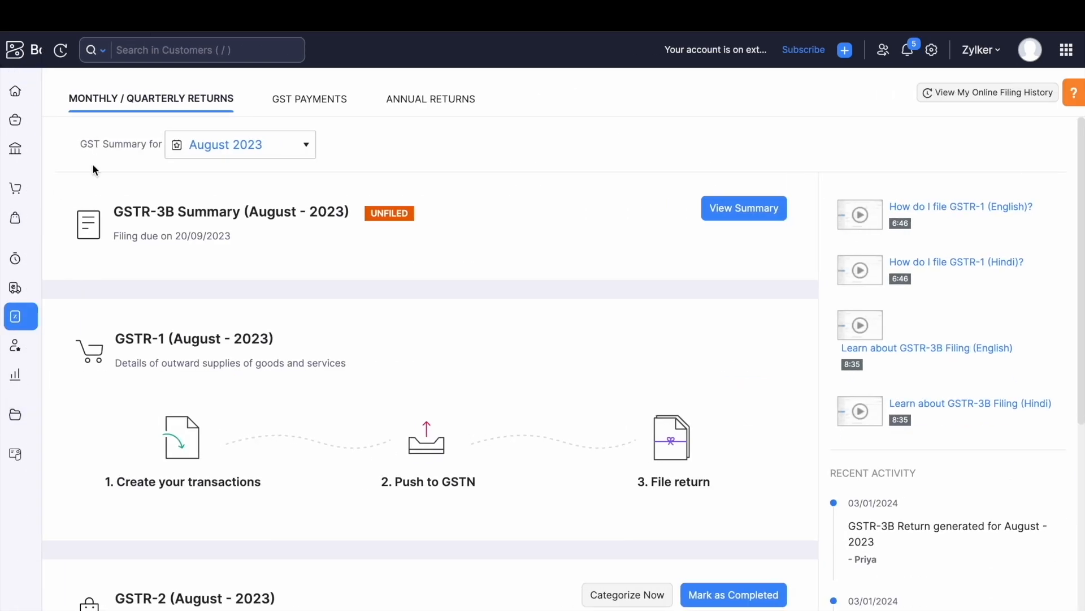
left_click(15, 151)
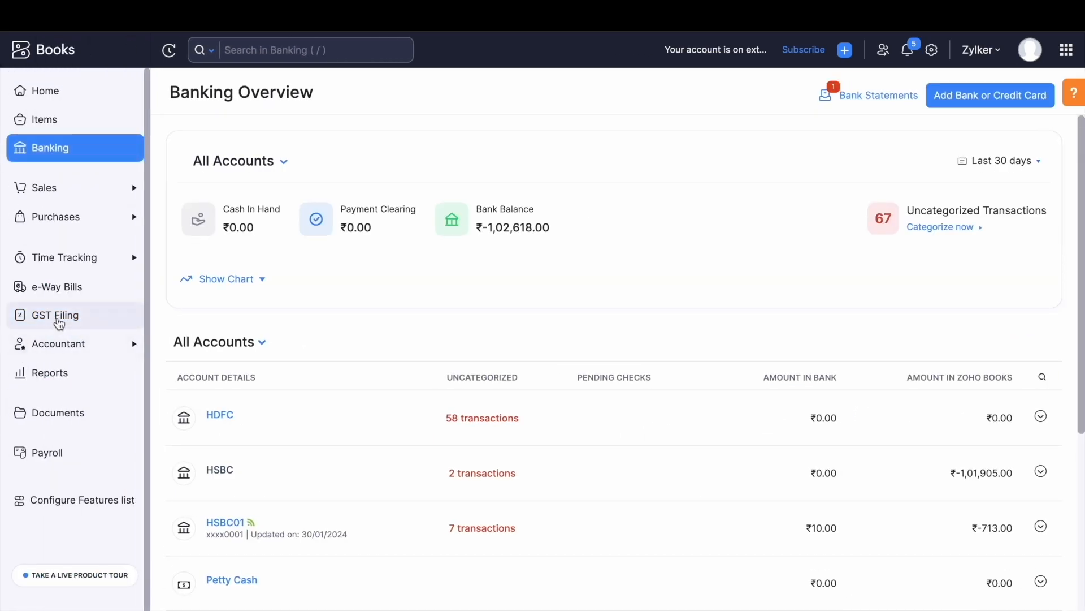
left_click(58, 320)
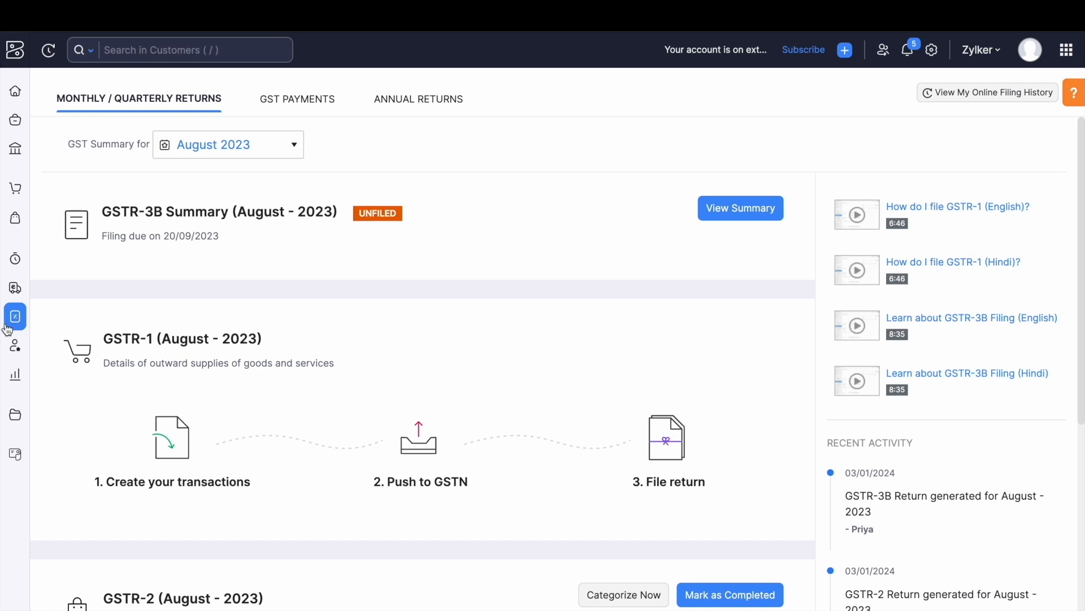
Review the Pay via HSBC GST challan form from GST Payments and cancel it unsubmitted.
left_click(298, 102)
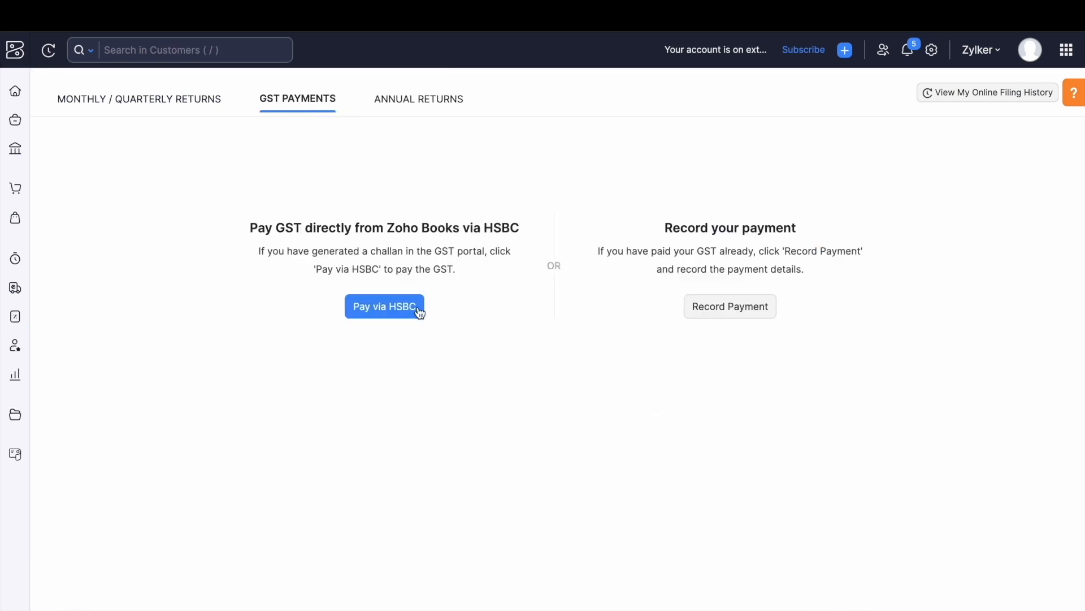
left_click(380, 308)
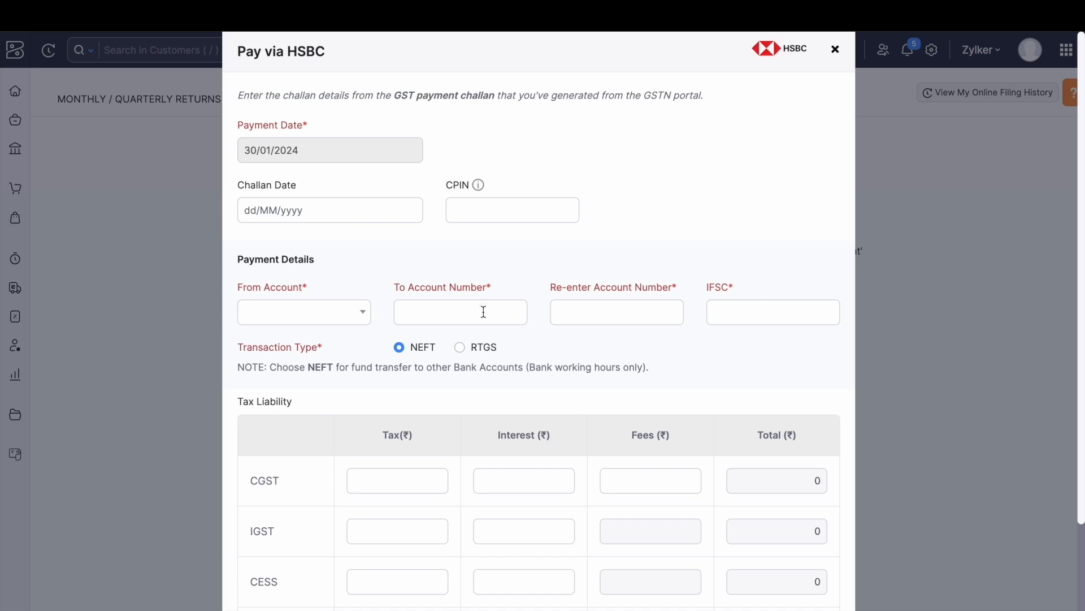
scroll(480, 368, "down", 3)
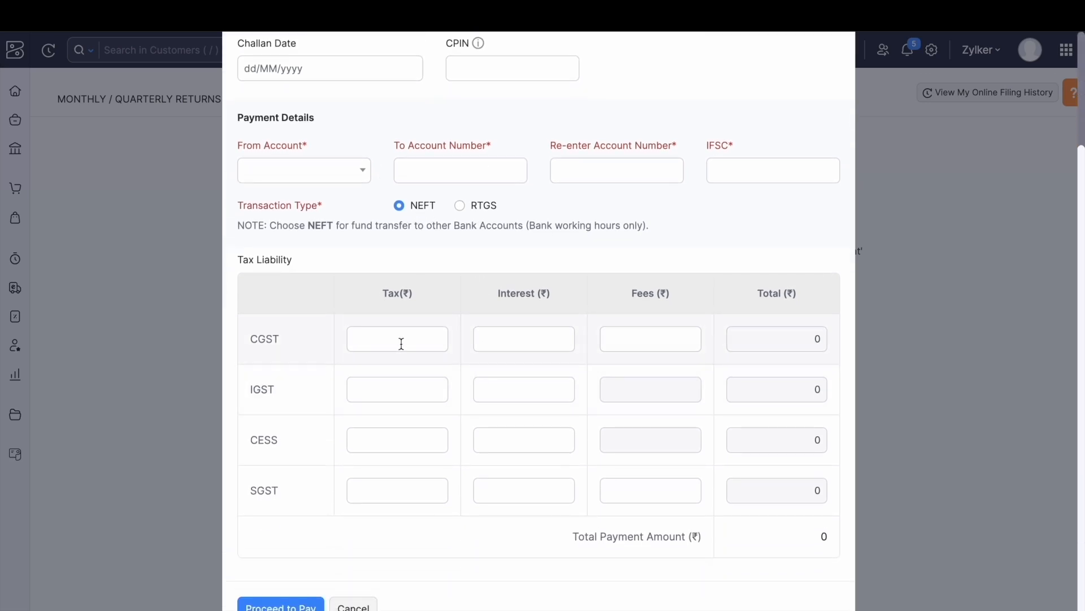
scroll(540, 315, "up", 1)
scroll(538, 314, "up", 3)
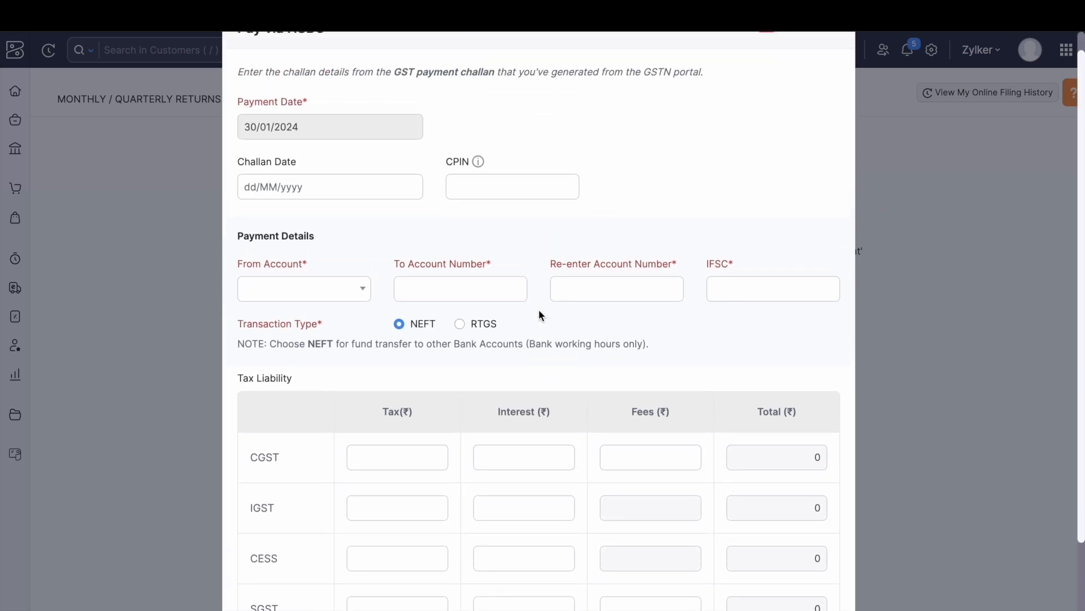
scroll(538, 315, "down", 3)
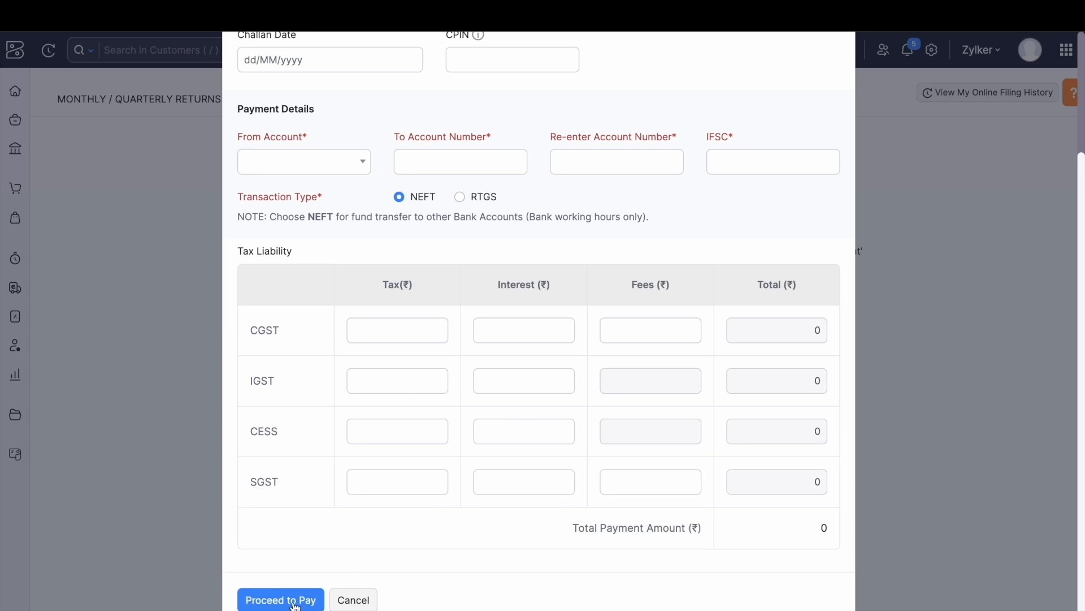
left_click(355, 600)
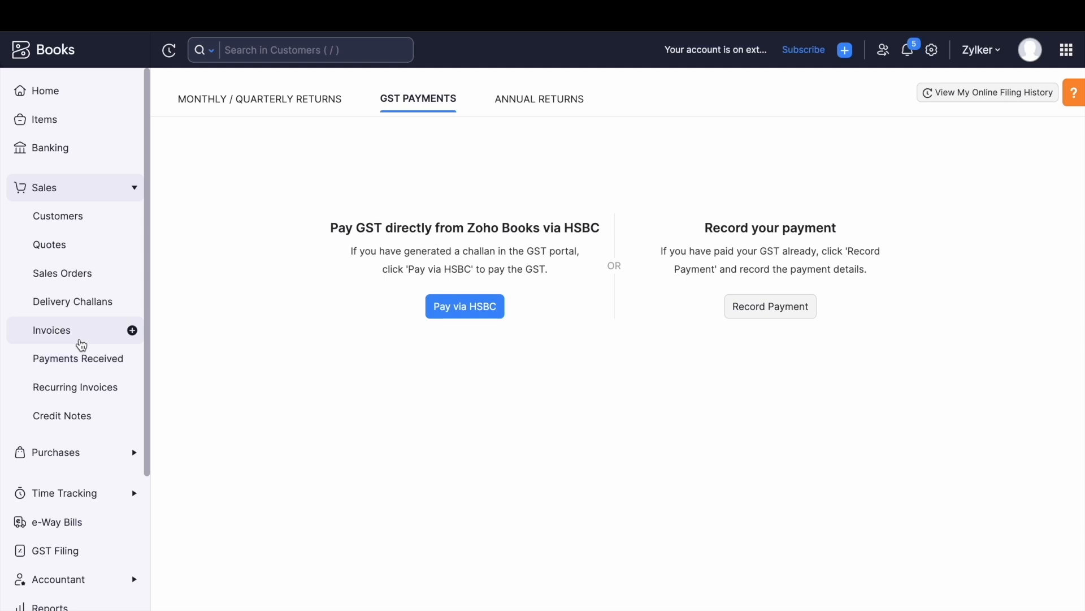
scroll(81, 345, "down", 1)
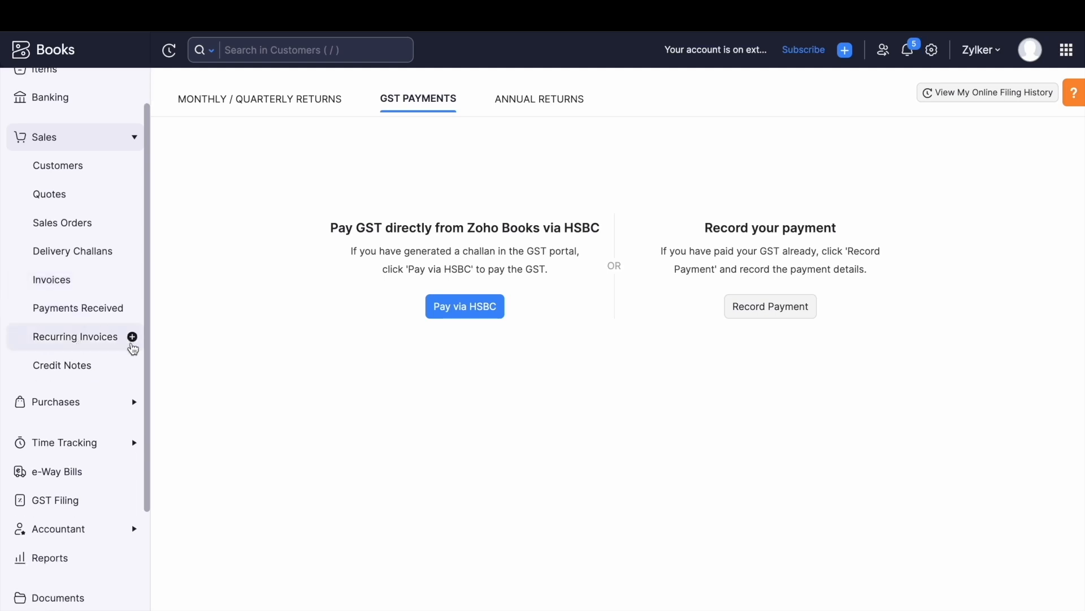